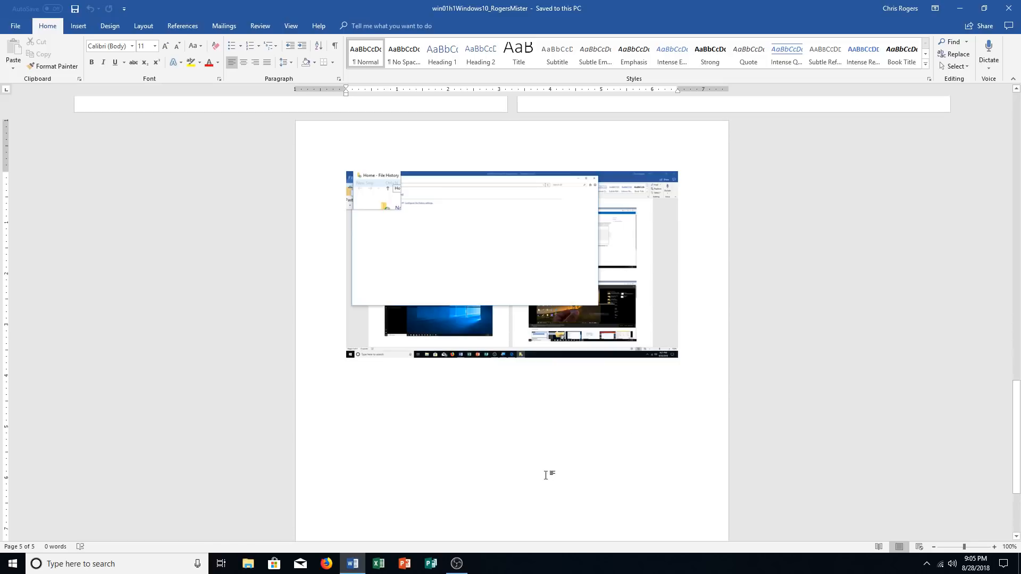
# - Search Windows for the Magnifier and turn it on to enlarge the area around the pointer
pyautogui.click(128, 566)
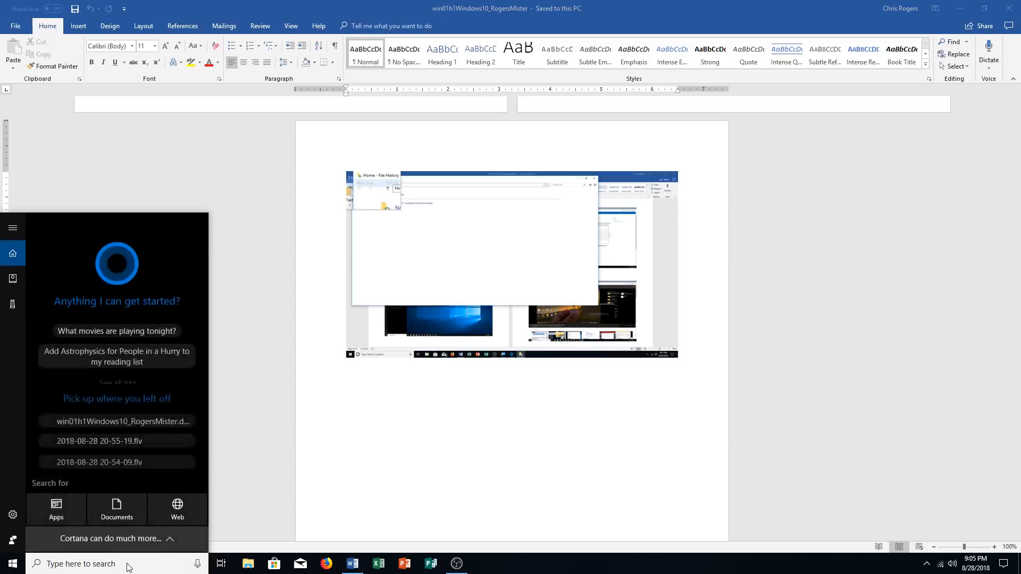
pyautogui.write('magnifi')
pyautogui.press('Escape')
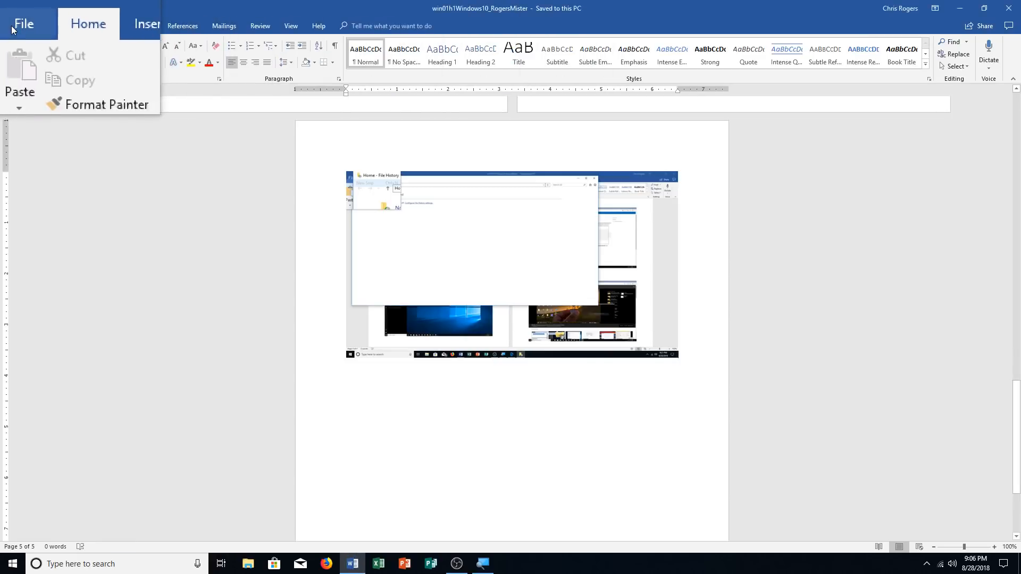
# - Save a copy of the Word document in Documents, changing the "h1" in its file name to "h2"
pyautogui.click(11, 25)
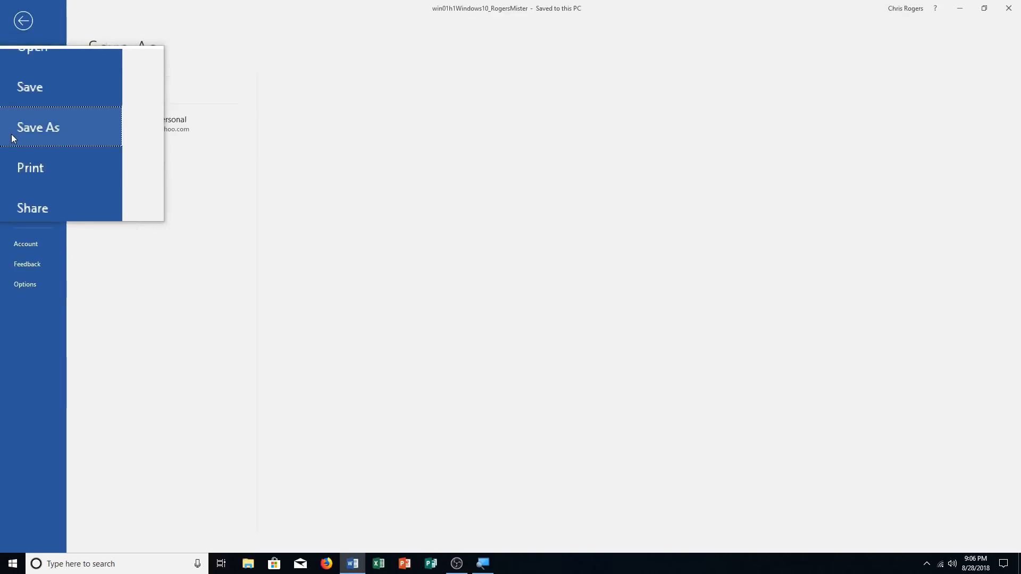
pyautogui.click(11, 134)
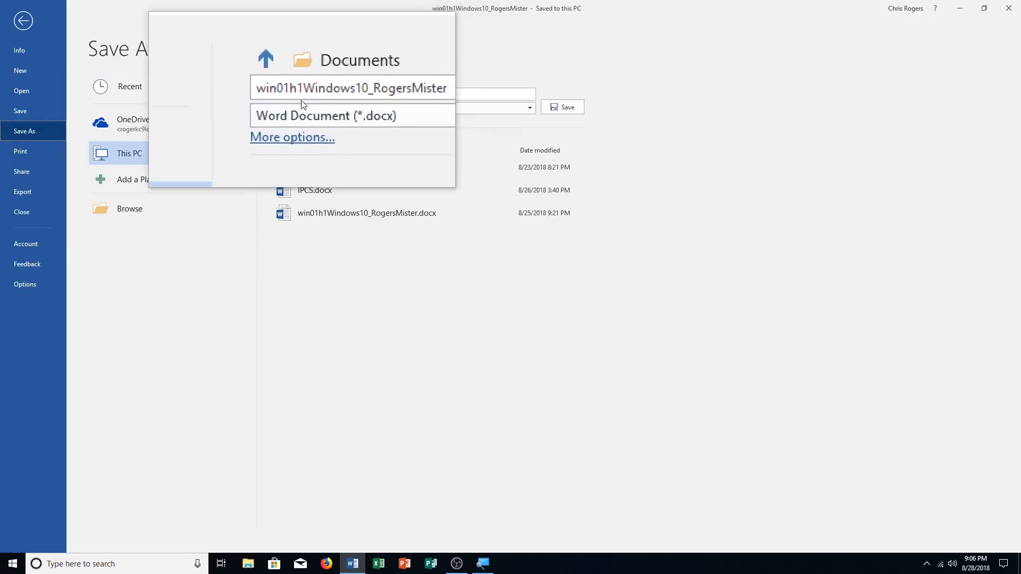
pyautogui.click(304, 94)
pyautogui.click(304, 95)
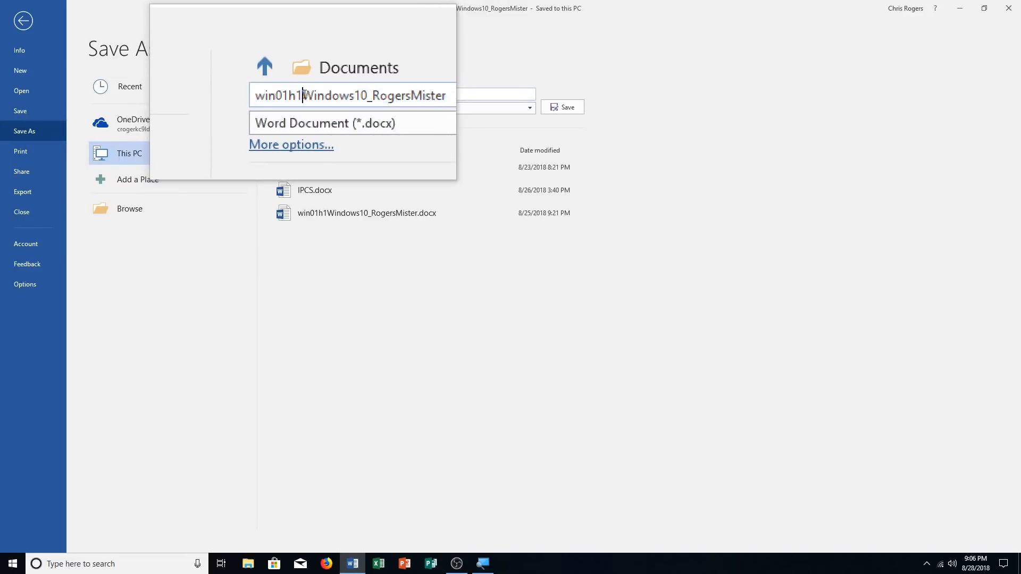
pyautogui.press('BackSpace')
pyautogui.write('2')
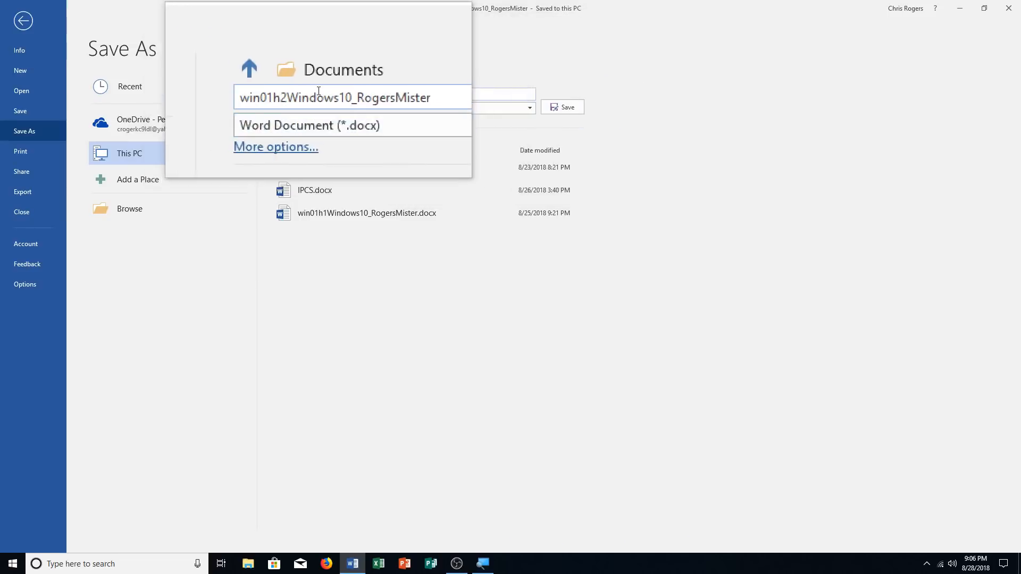
pyautogui.click(557, 110)
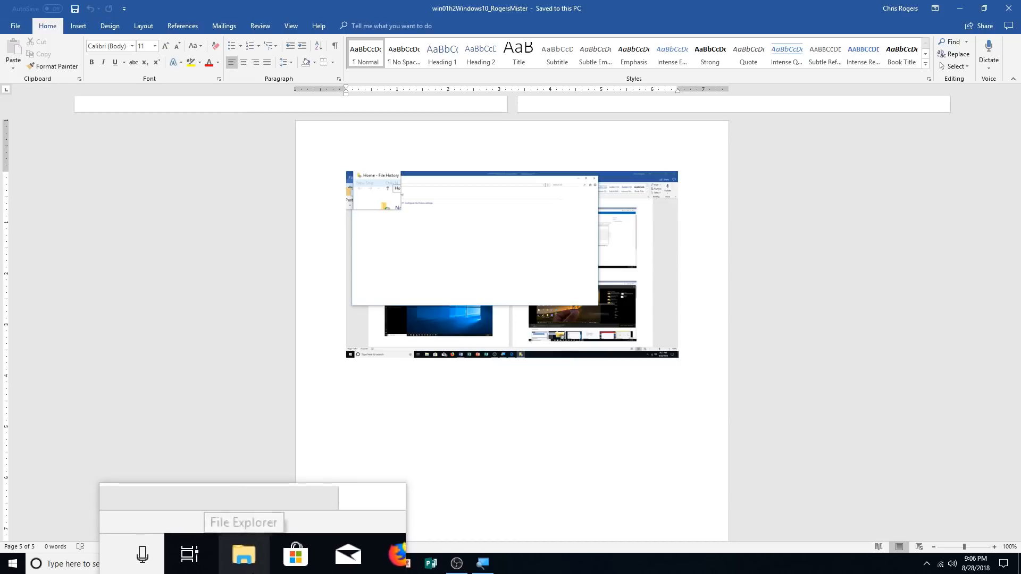
# - Switch to File Explorer and create a folder named "Computer Class" in Documents
pyautogui.click(248, 563)
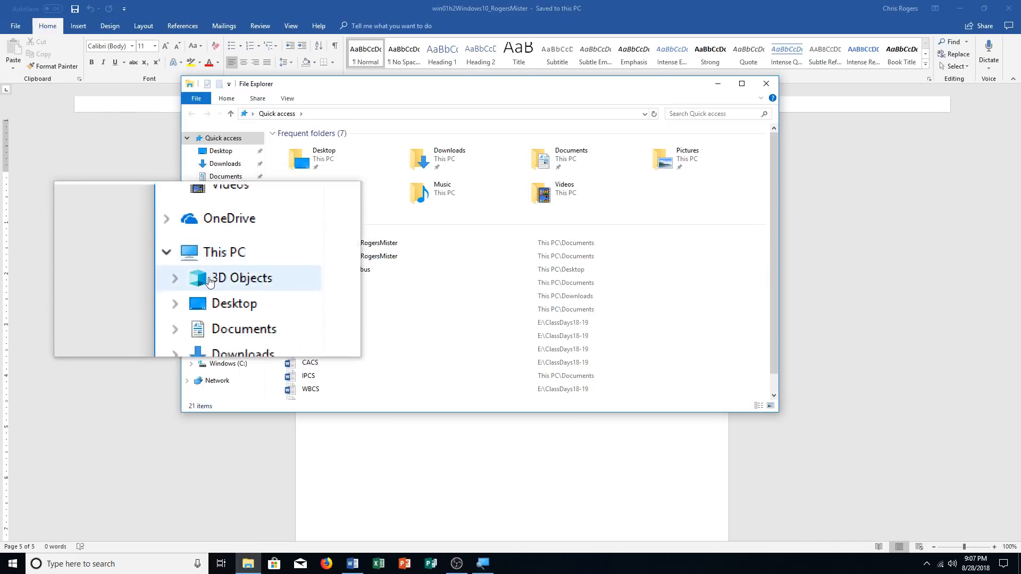
pyautogui.doubleClick(575, 154)
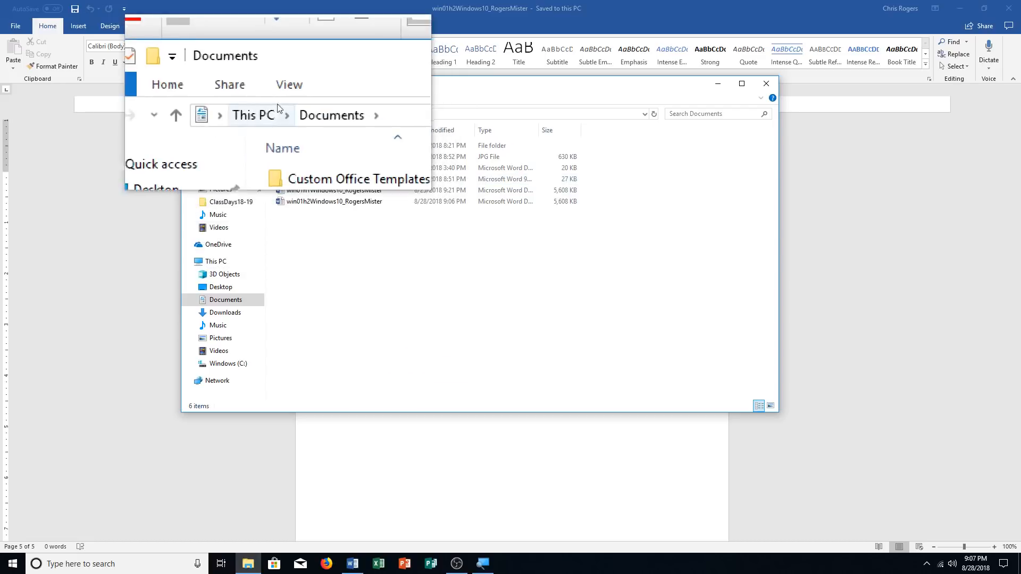
pyautogui.click(227, 96)
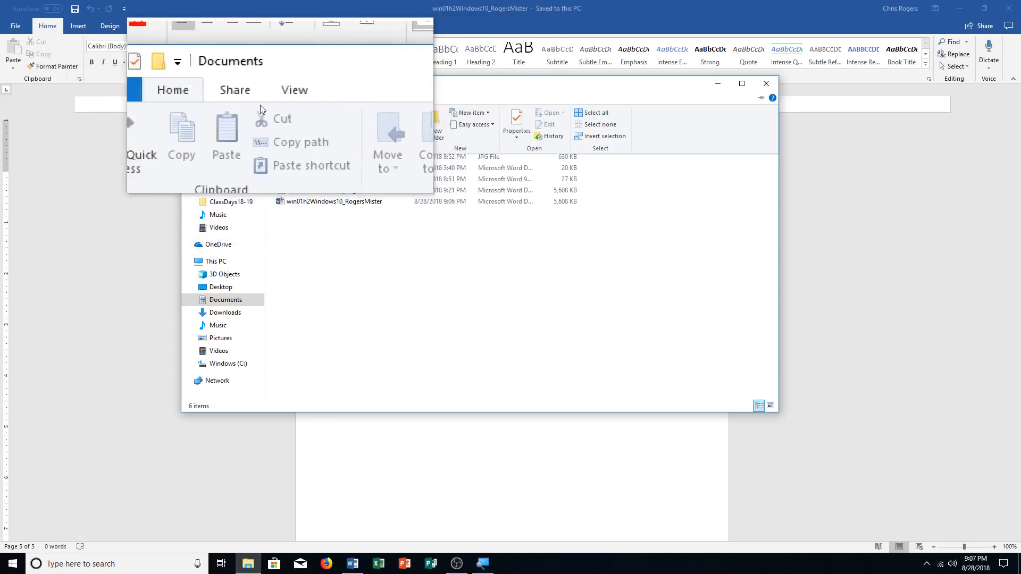
pyautogui.click(444, 134)
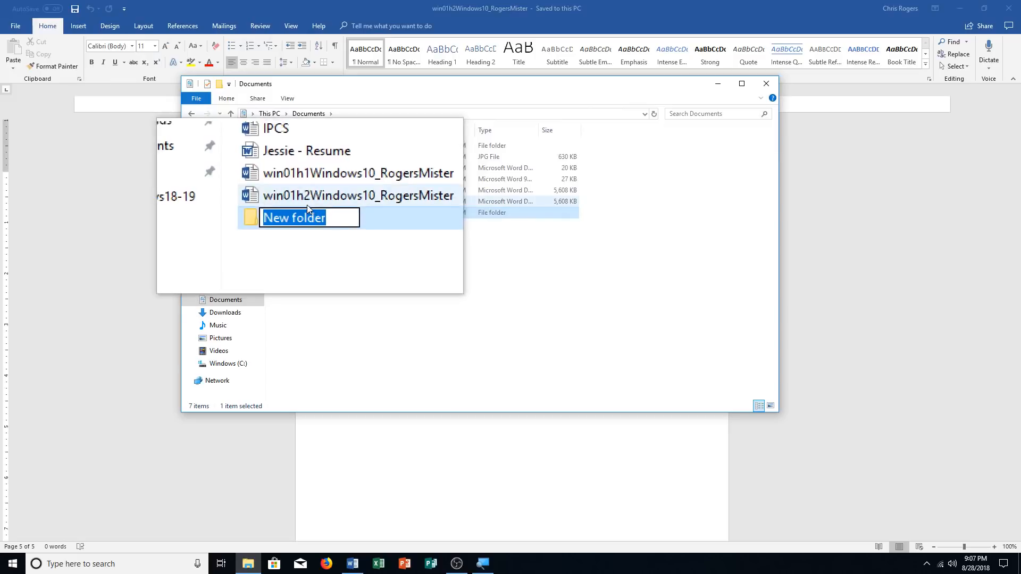
pyautogui.write('Com')
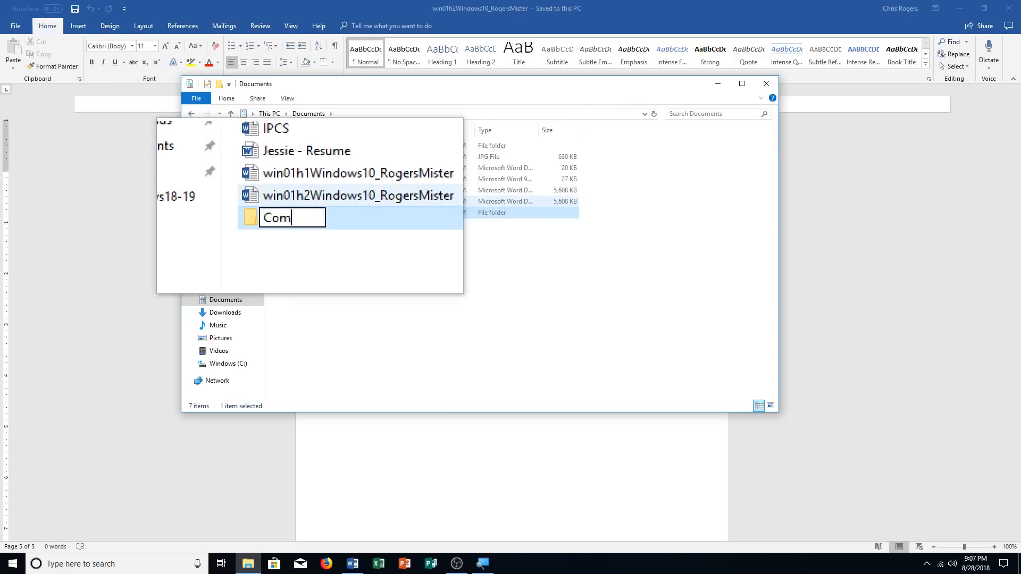
pyautogui.write('puter Class')
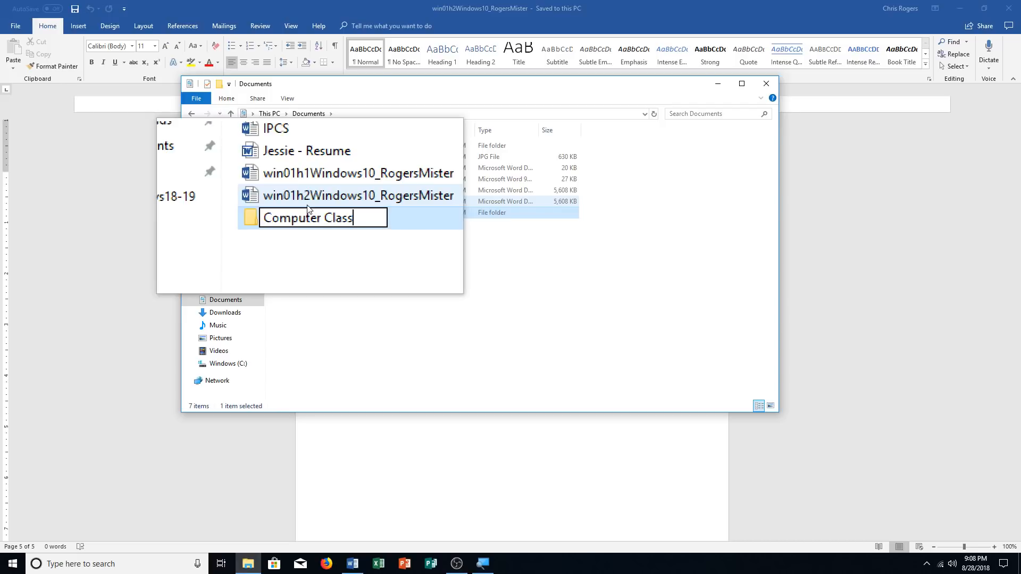
pyautogui.press('Return')
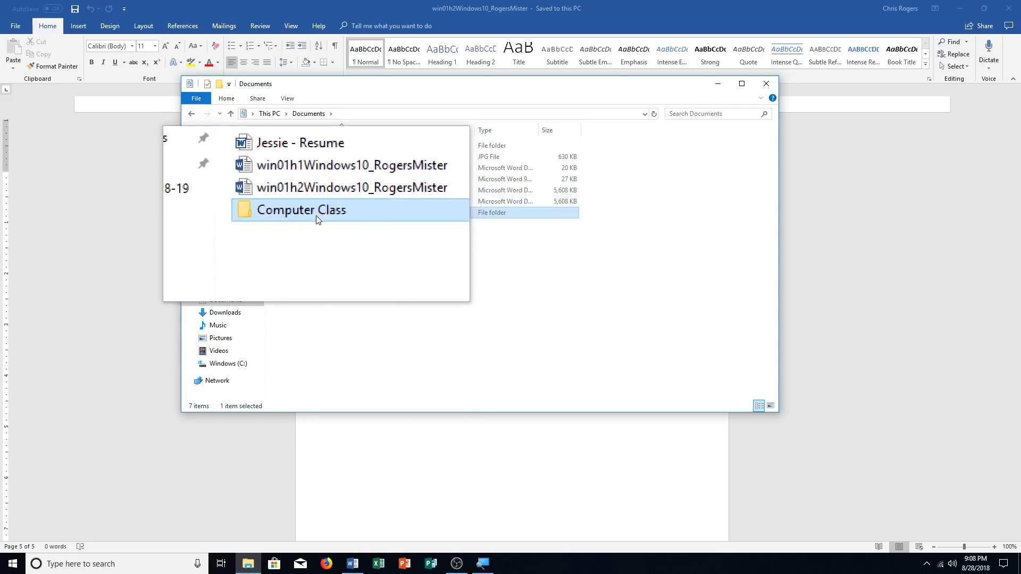
# - Open the Computer Class folder and create a subfolder named "Data Files" in it
pyautogui.doubleClick(318, 219)
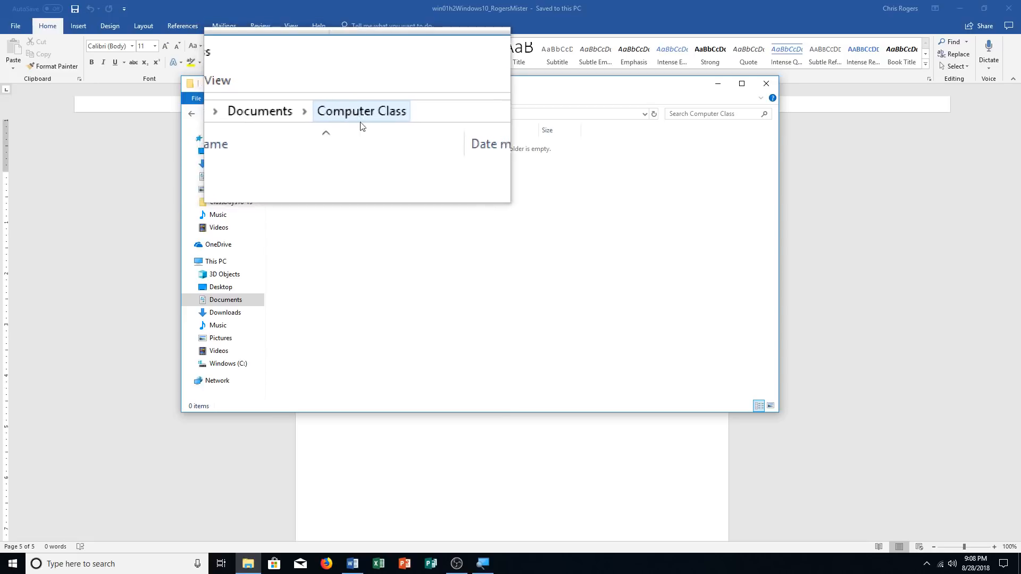
pyautogui.click(227, 104)
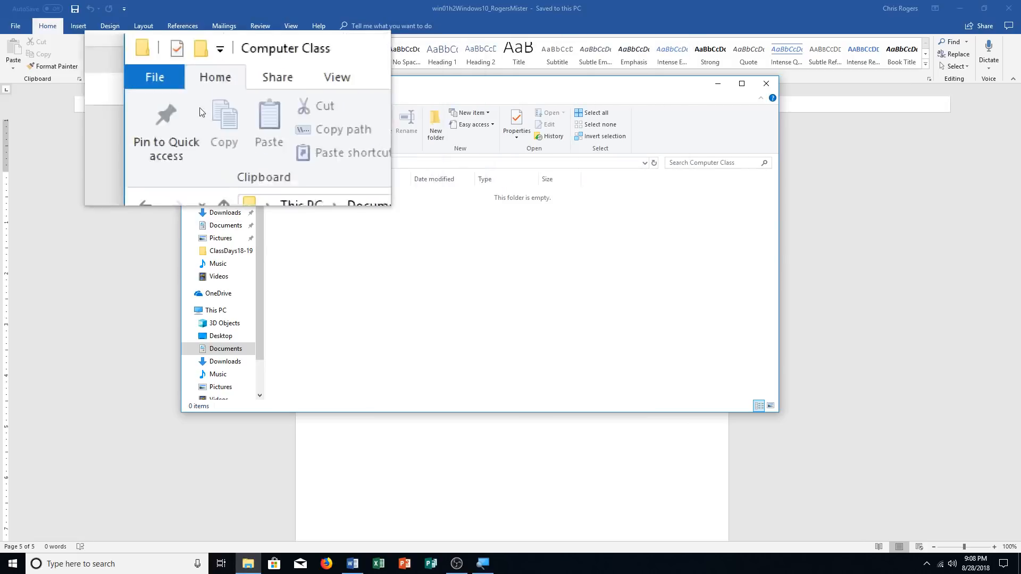
pyautogui.click(438, 138)
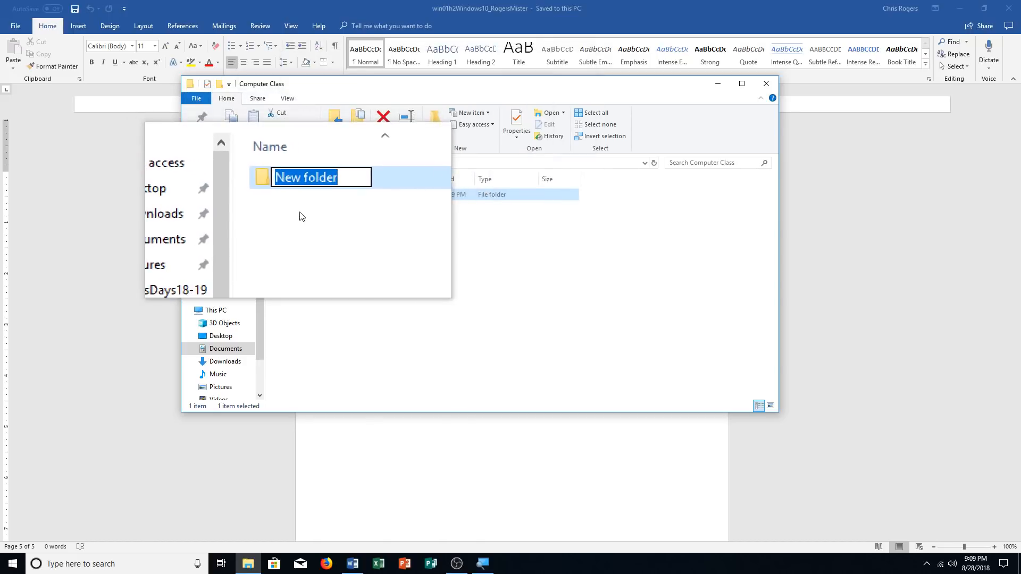
pyautogui.write('Data')
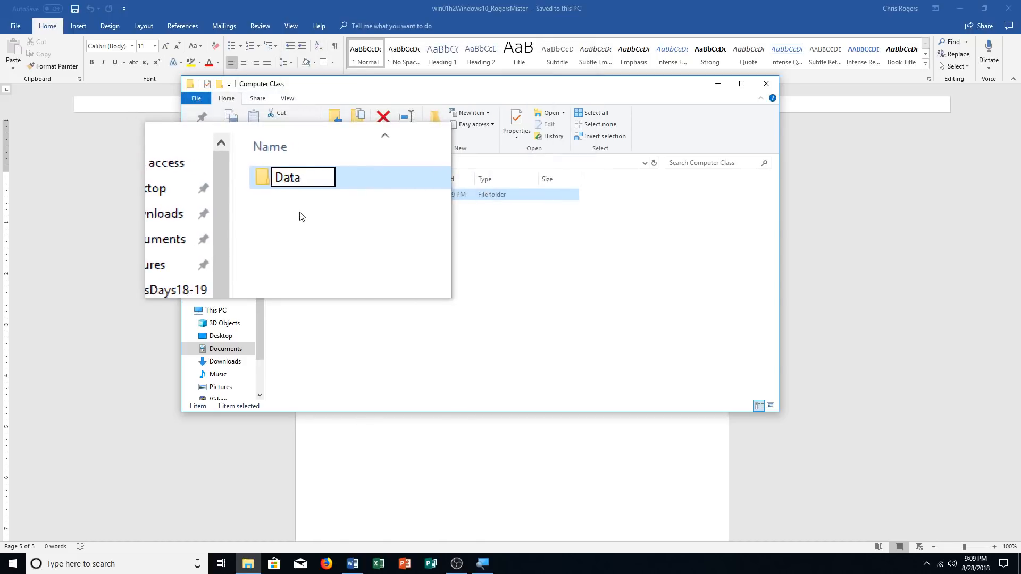
pyautogui.write(' Files')
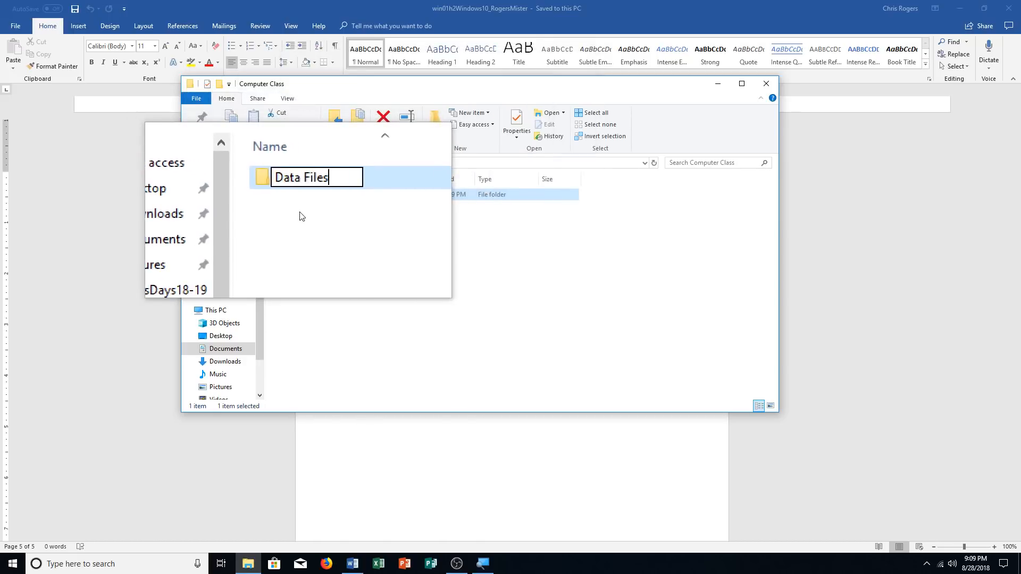
pyautogui.press('Return')
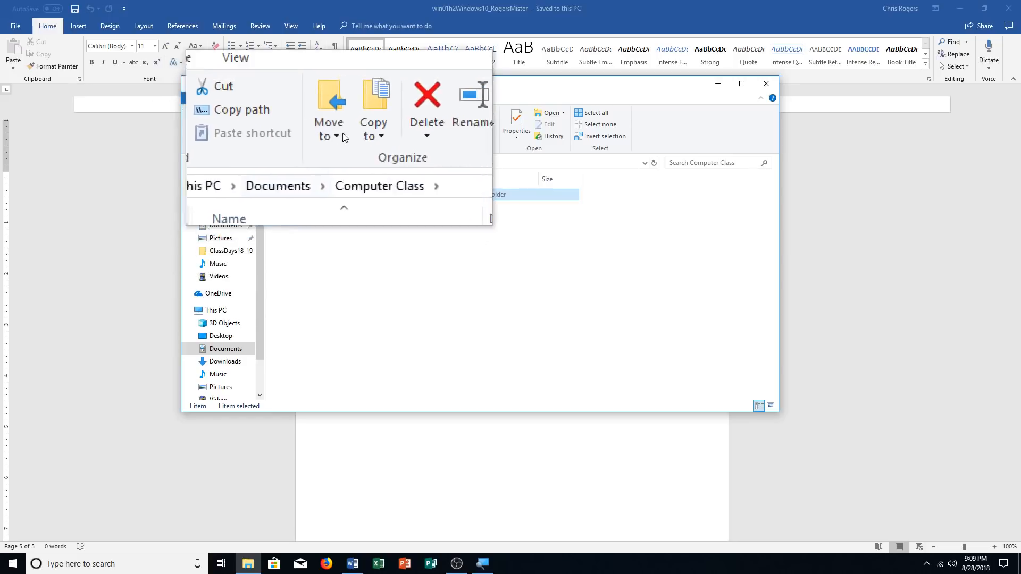
# - Create a second subfolder in Computer Class named "Homework Files"
pyautogui.click(429, 120)
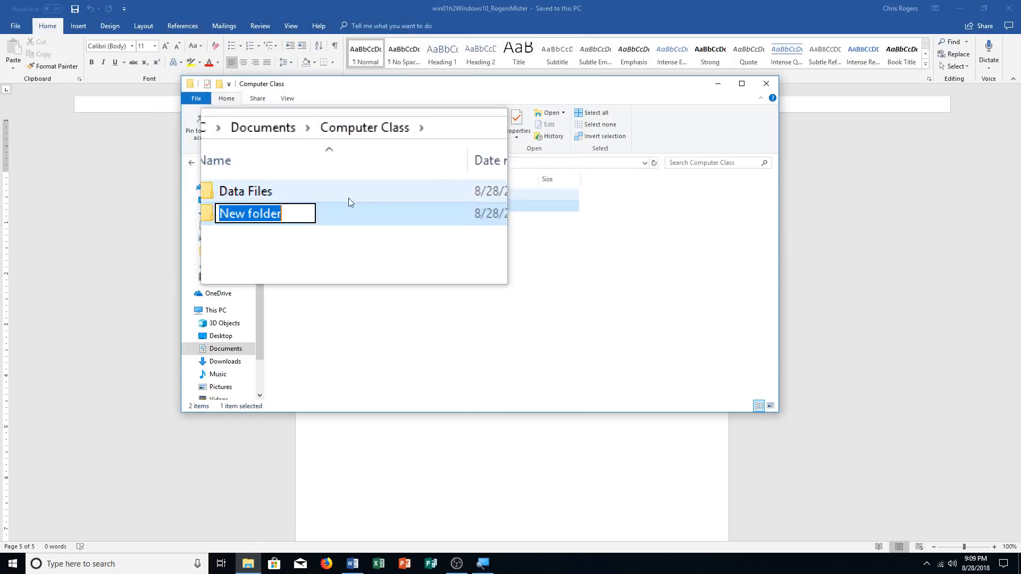
pyautogui.write('Home')
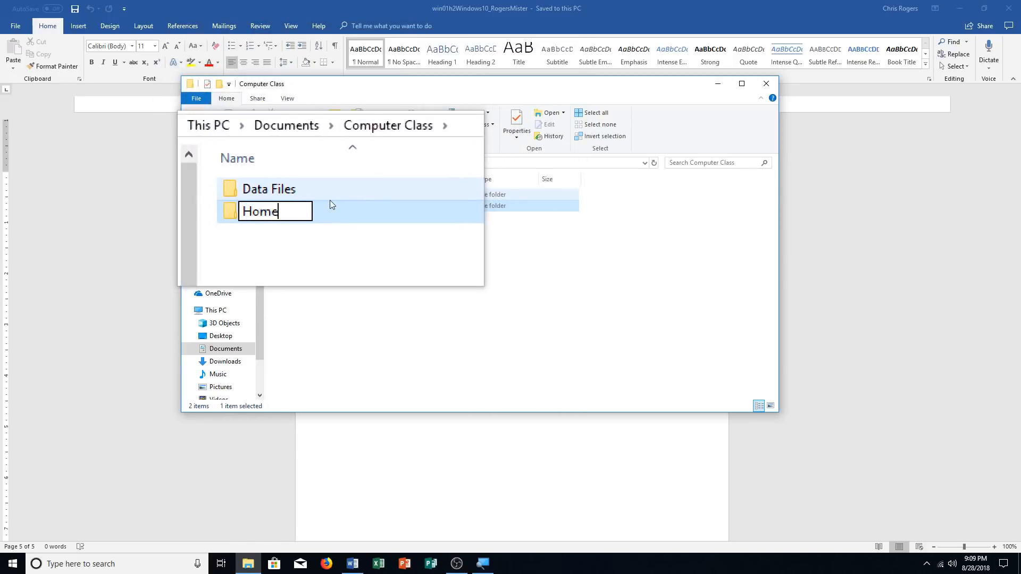
pyautogui.write('work Files')
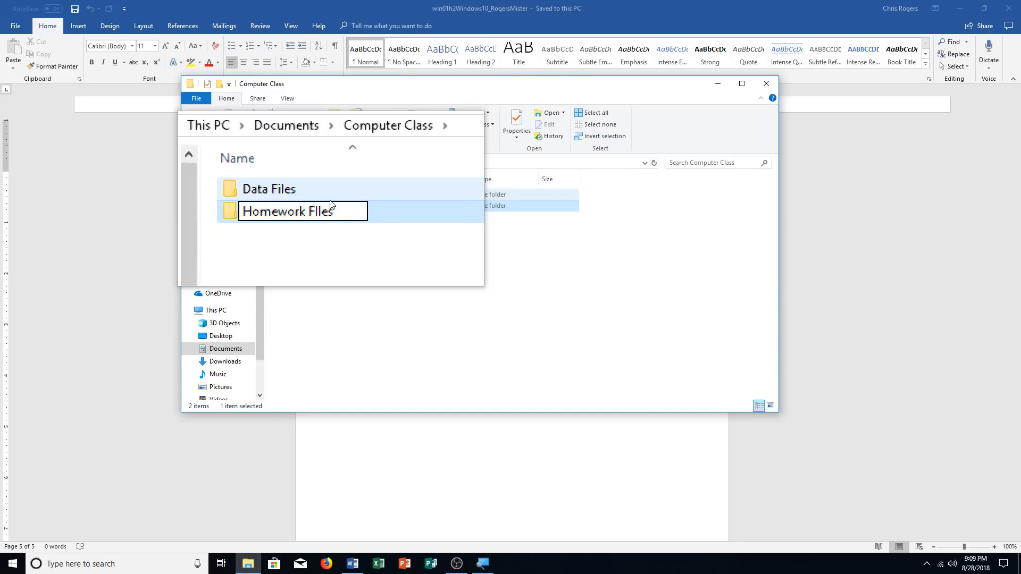
pyautogui.press('BackSpace')
pyautogui.press('BackSpace')
pyautogui.press('BackSpace')
pyautogui.press('BackSpace')
pyautogui.write('iles')
pyautogui.press('Return')
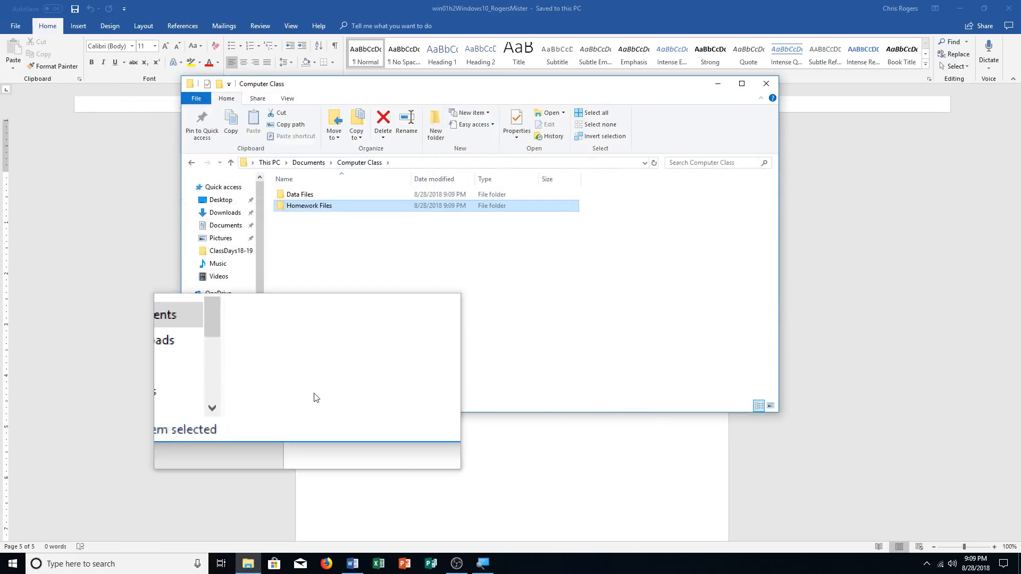
# - Open the Homework Files folder and create a subfolder named "Submitted" in it
pyautogui.doubleClick(300, 209)
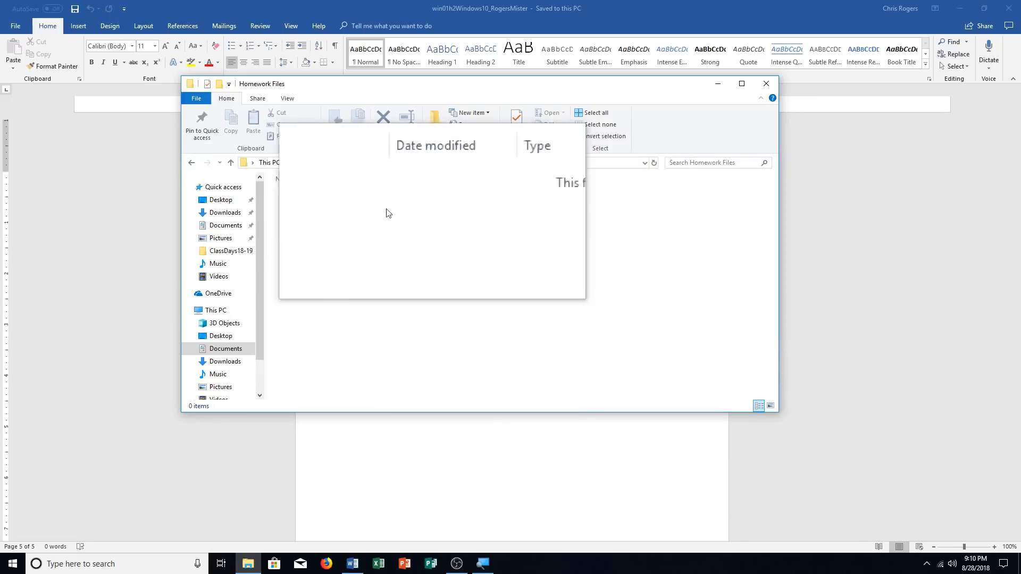
pyautogui.rightClick(397, 265)
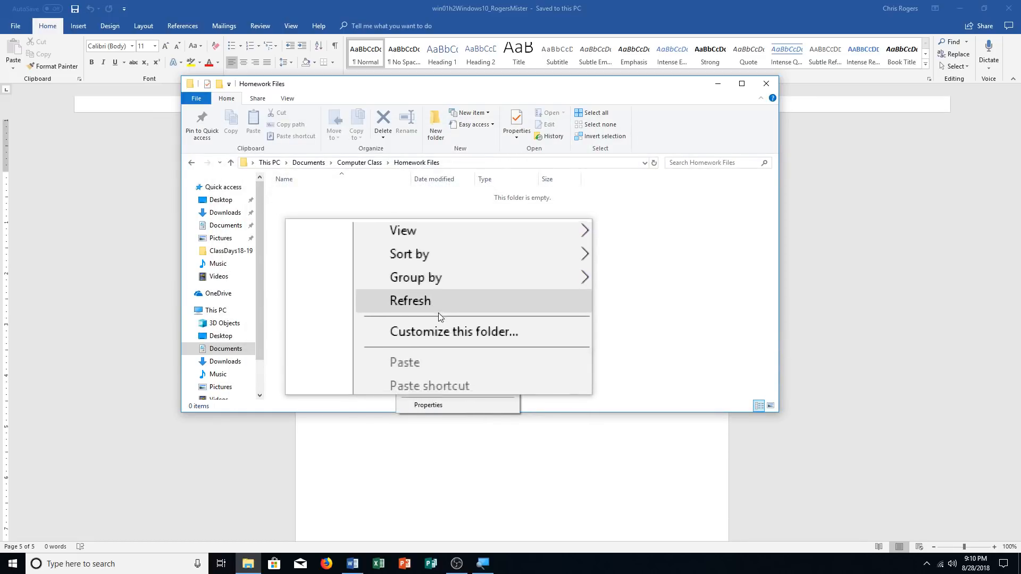
pyautogui.moveTo(463, 394)
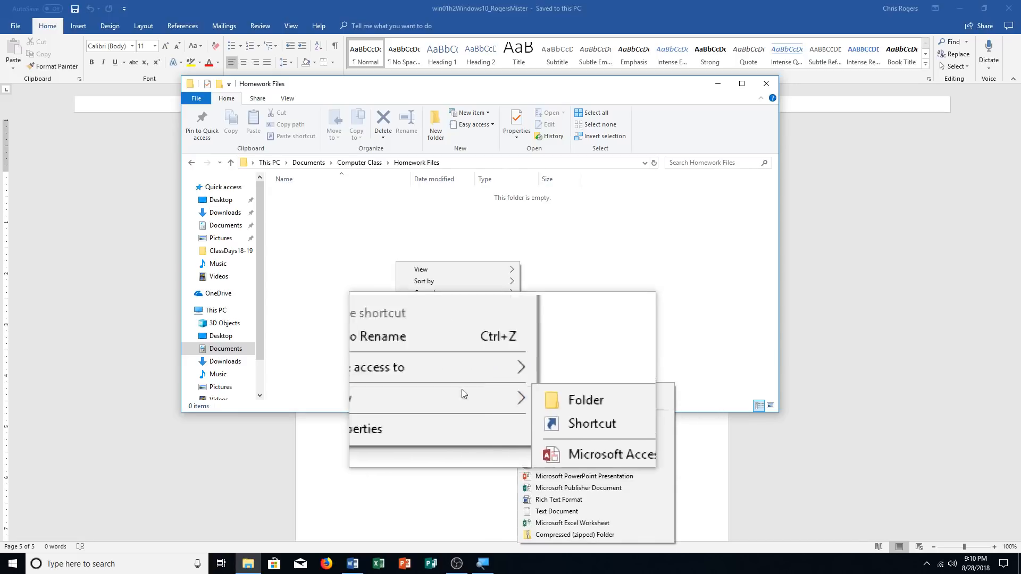
pyautogui.click(542, 391)
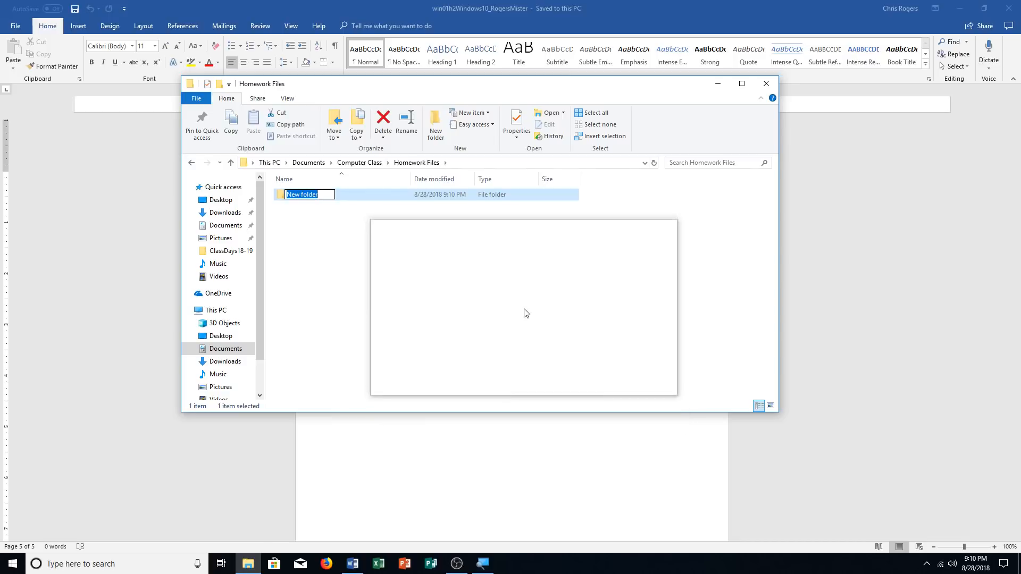
pyautogui.write('Submitted')
pyautogui.press('Return')
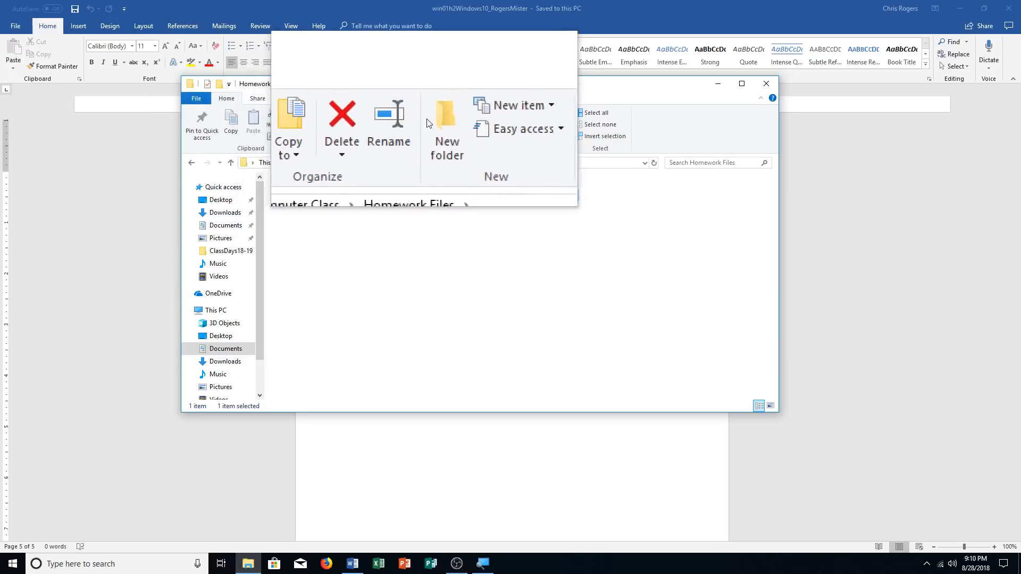
# - Create two more subfolders in Homework Files, named "Group" and "Revised"
pyautogui.click(436, 133)
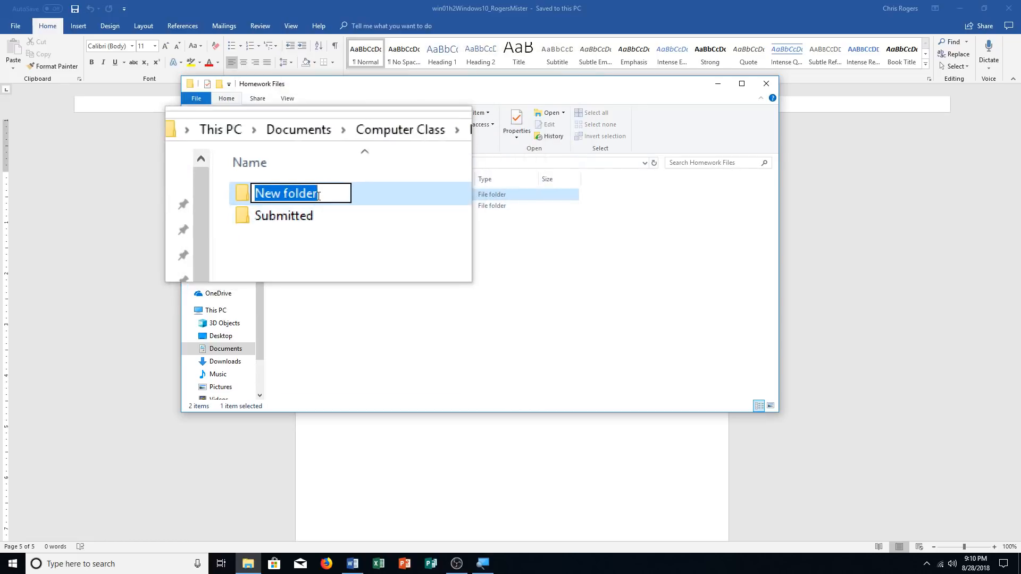
pyautogui.write('Group')
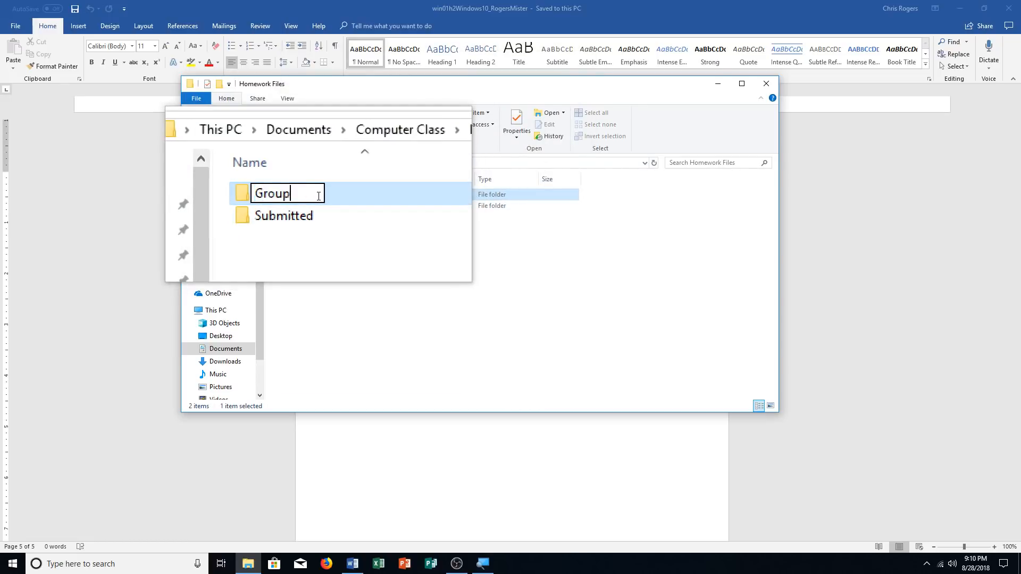
pyautogui.press('Return')
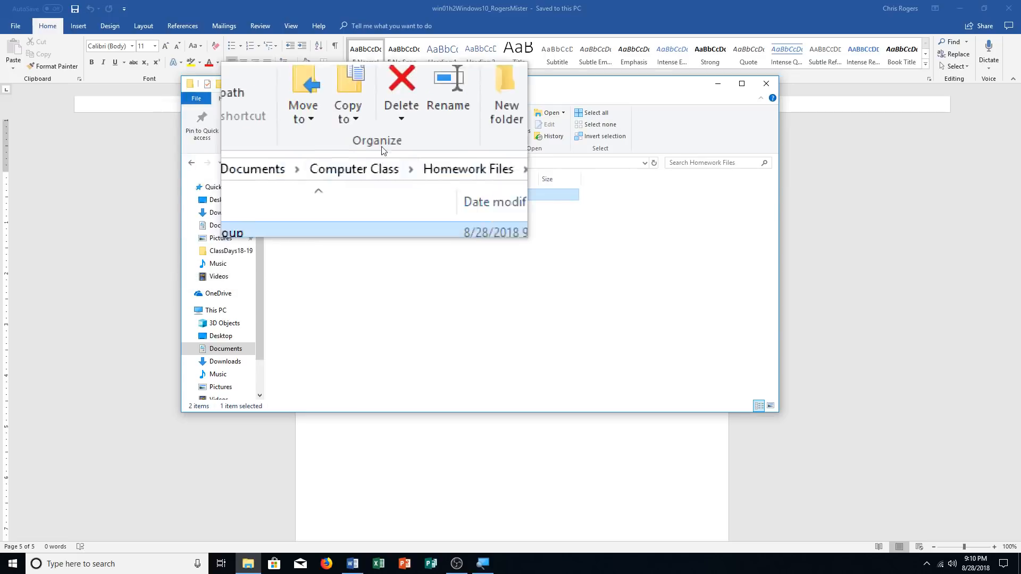
pyautogui.click(441, 129)
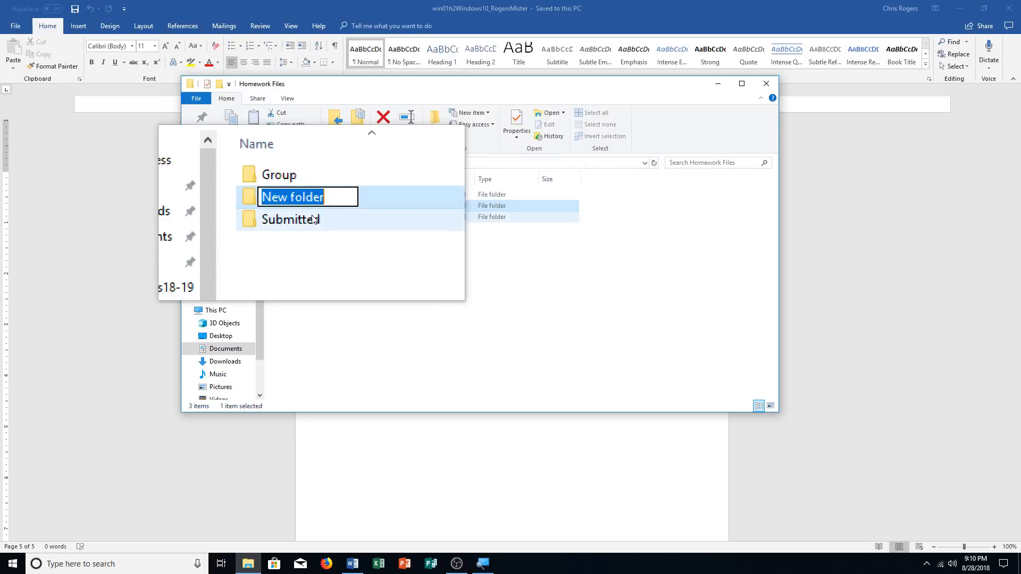
pyautogui.write('Revised')
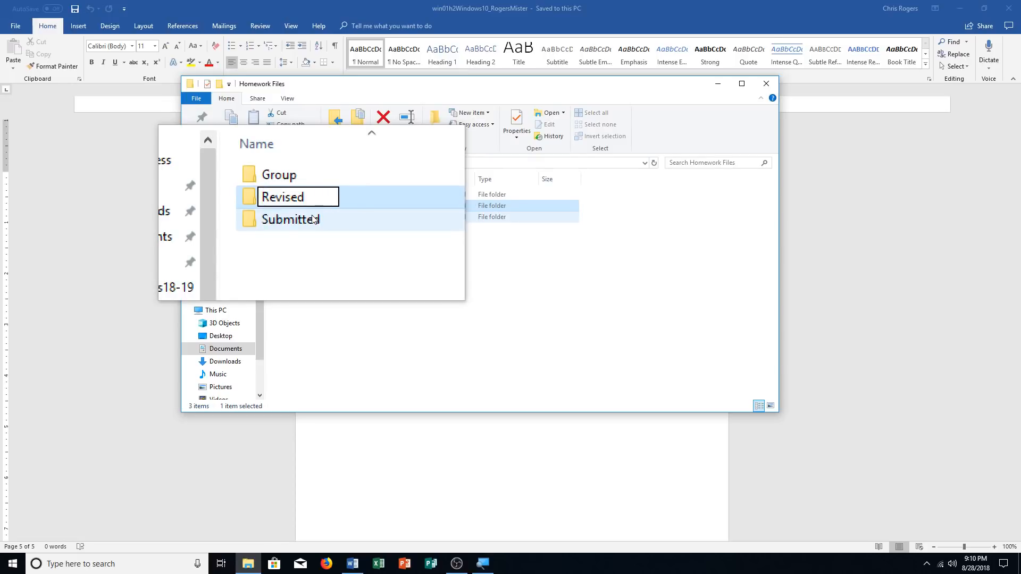
pyautogui.press('Return')
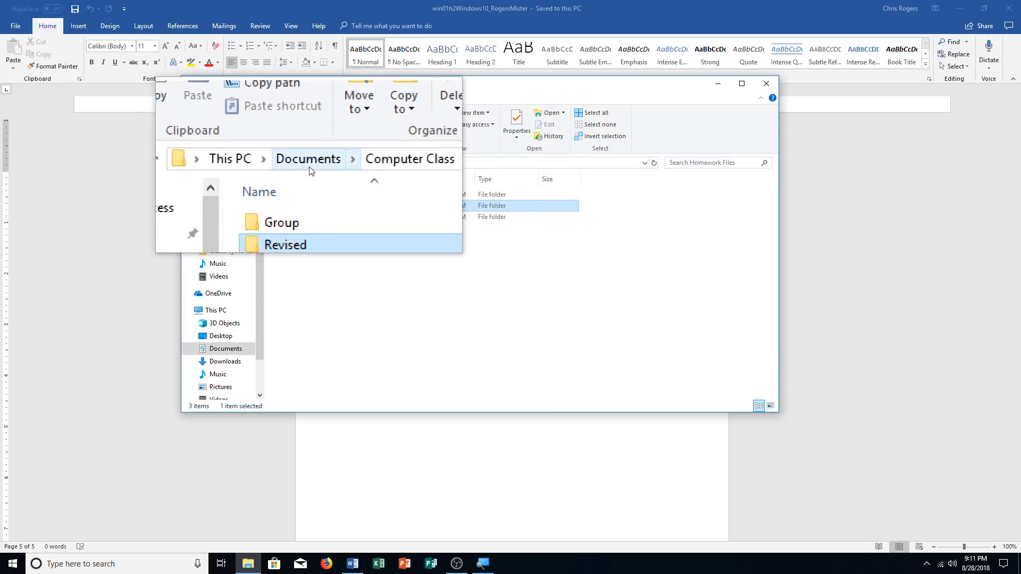
# - Pin the Computer Class folder in Documents to Quick access and widen the navigation pane to fit its name
pyautogui.click(309, 170)
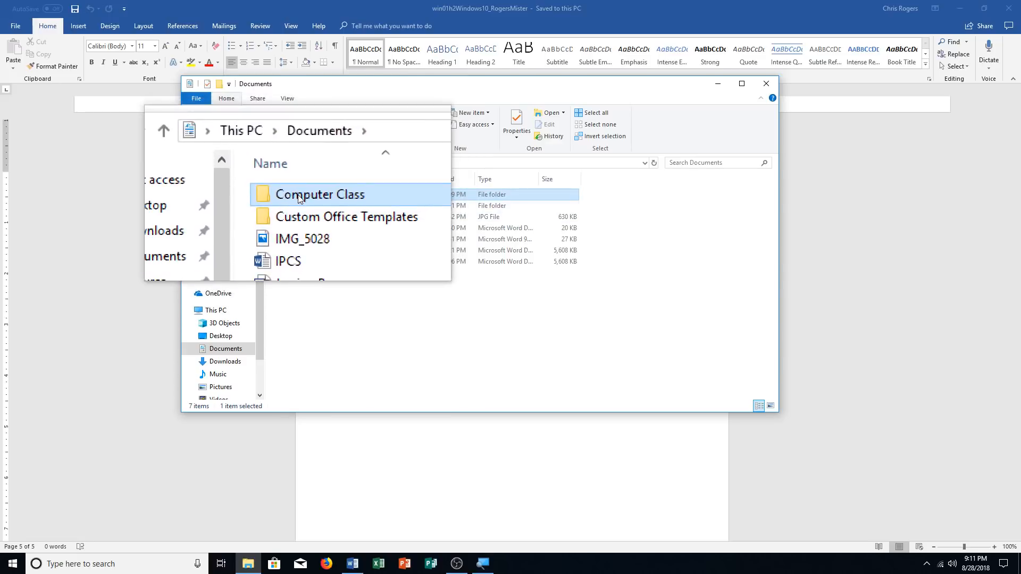
pyautogui.rightClick(298, 196)
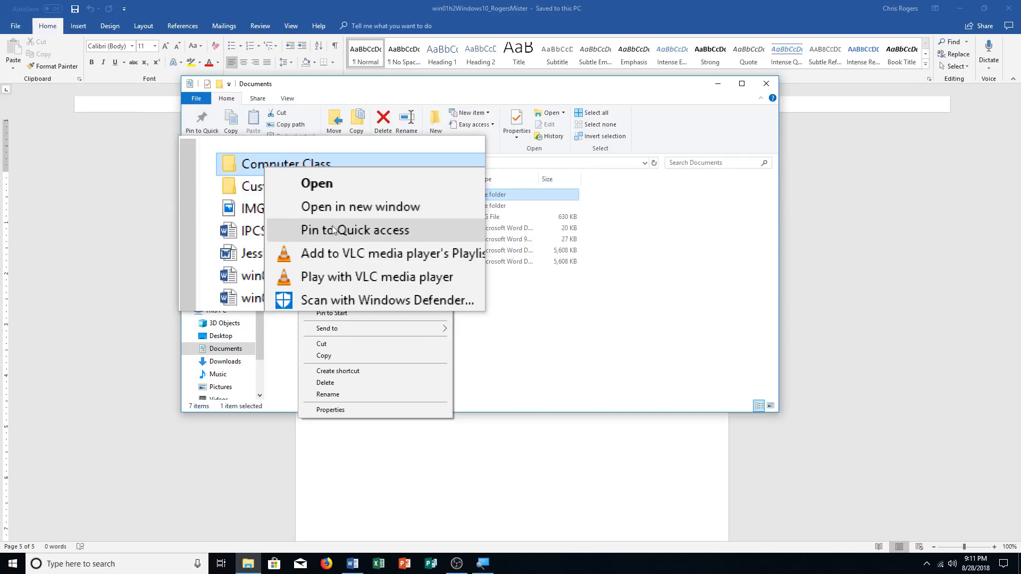
pyautogui.click(334, 229)
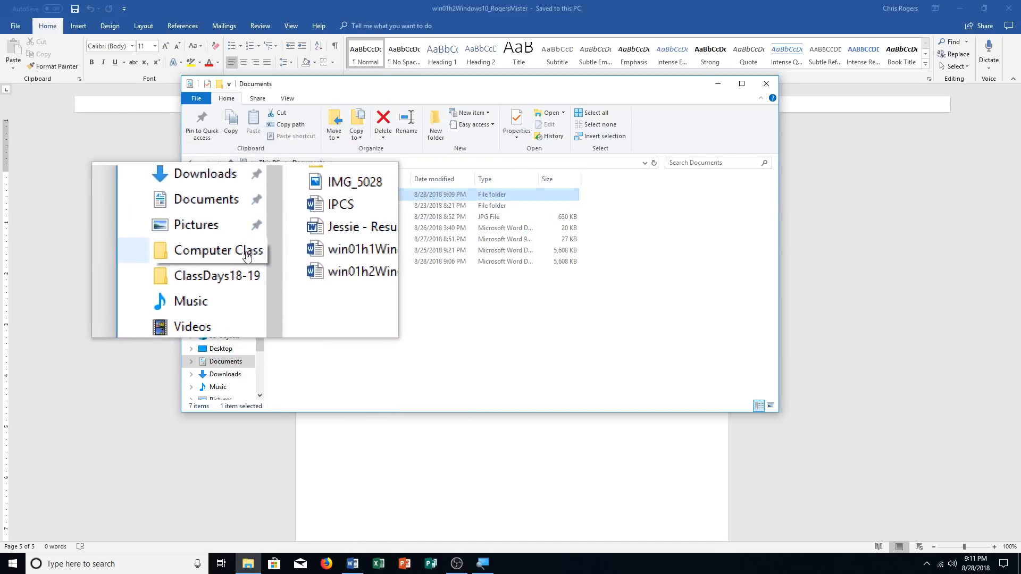
pyautogui.click(265, 230)
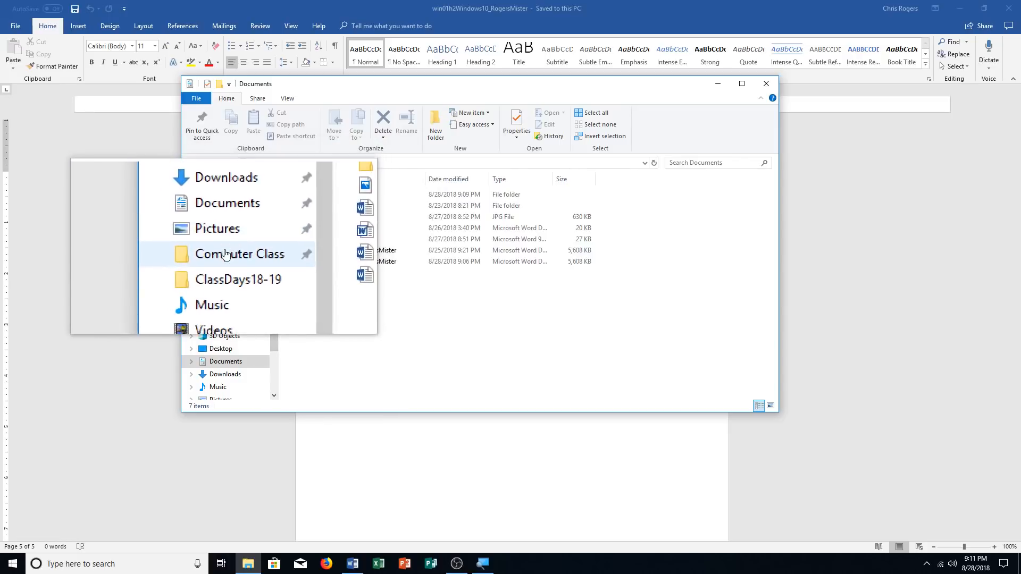
# - Open Homework Files through the pinned Computer Class folder and capture a full-screen snip of it with Snipping Tool
pyautogui.click(225, 256)
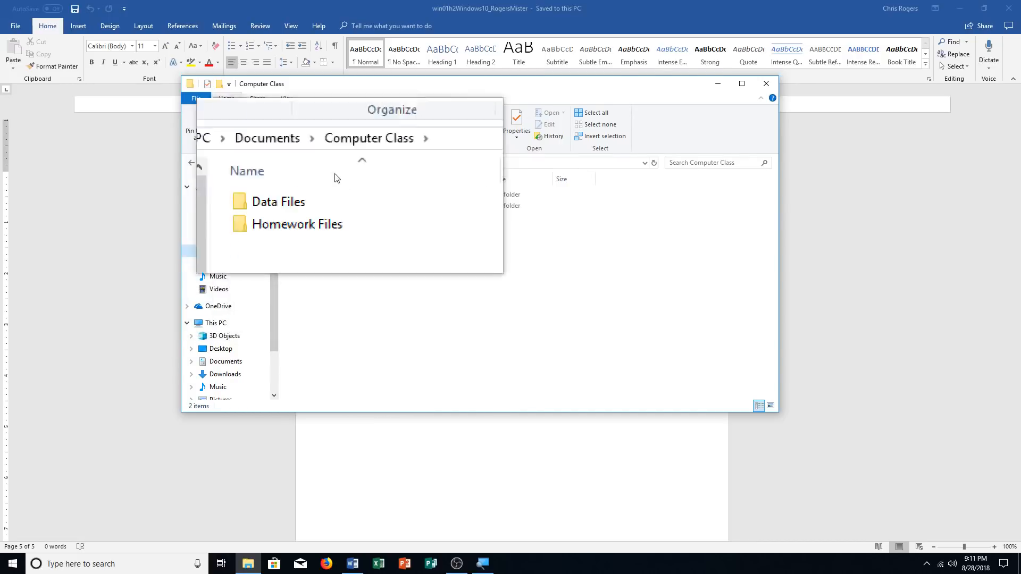
pyautogui.doubleClick(319, 206)
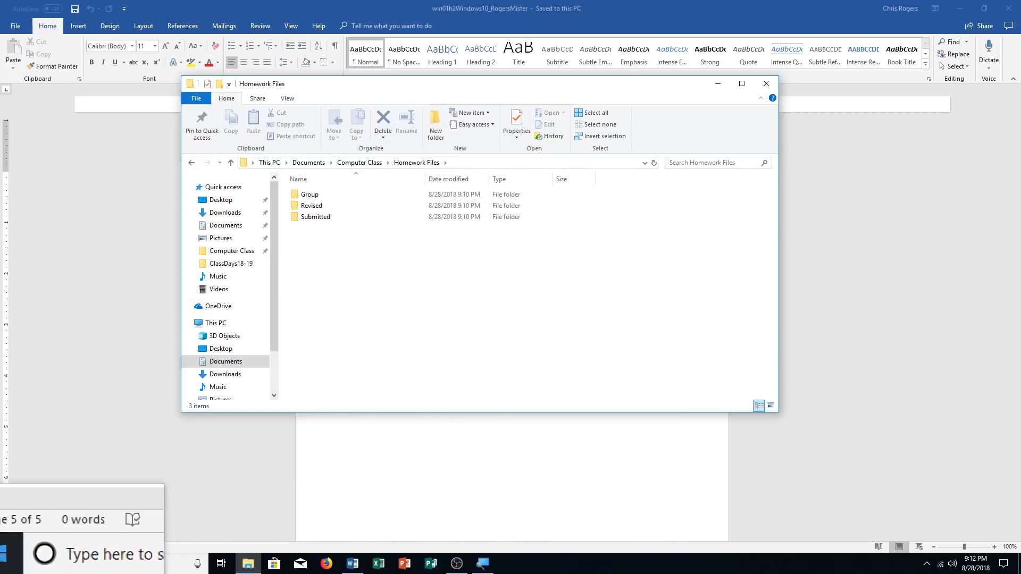
pyautogui.click(13, 563)
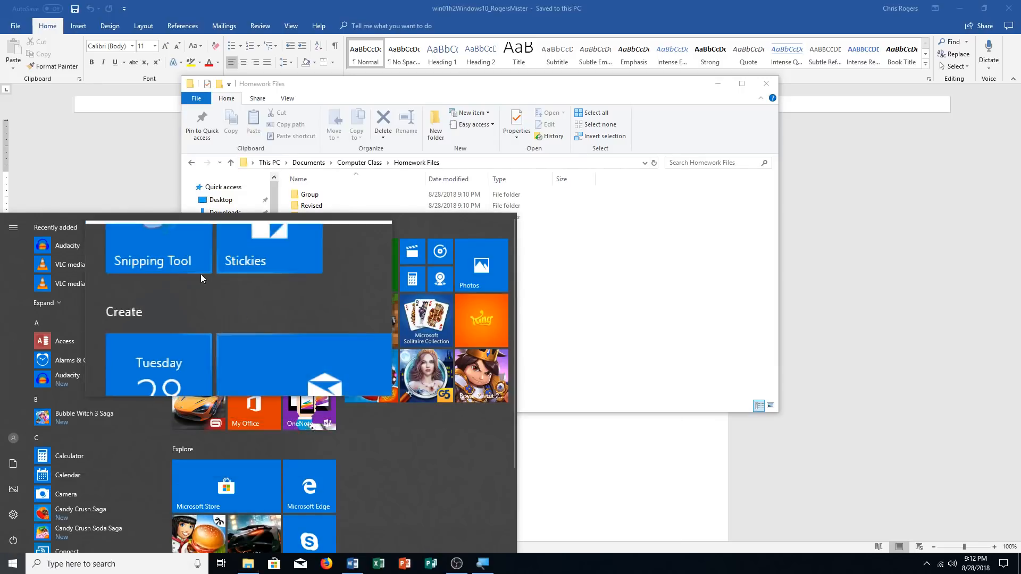
pyautogui.click(185, 263)
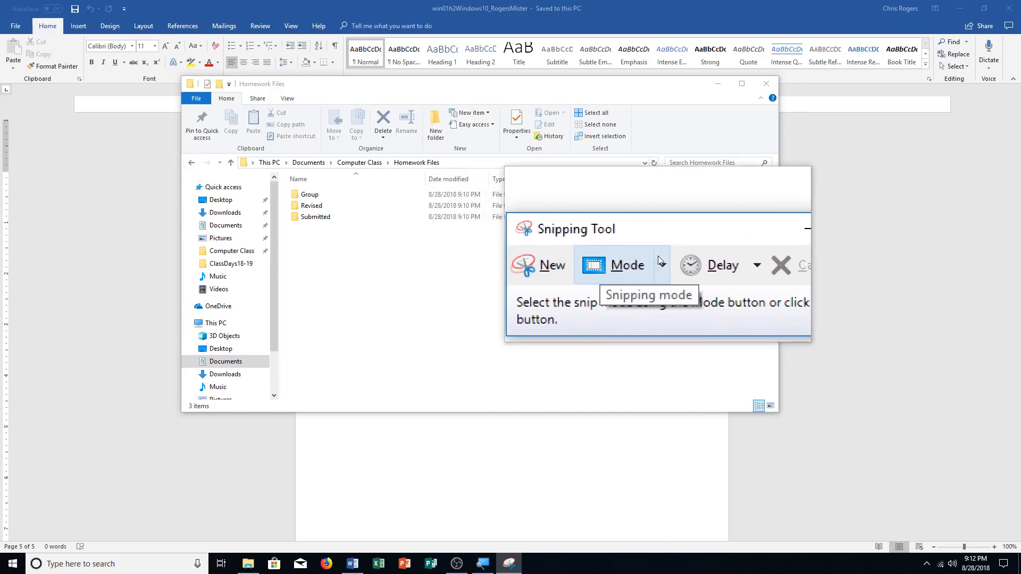
pyautogui.click(661, 266)
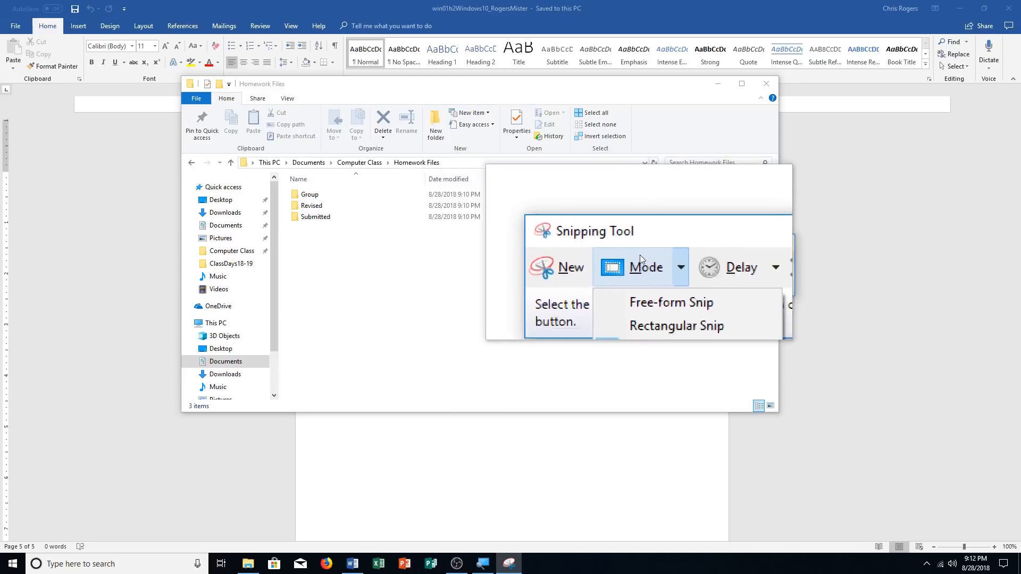
pyautogui.click(646, 313)
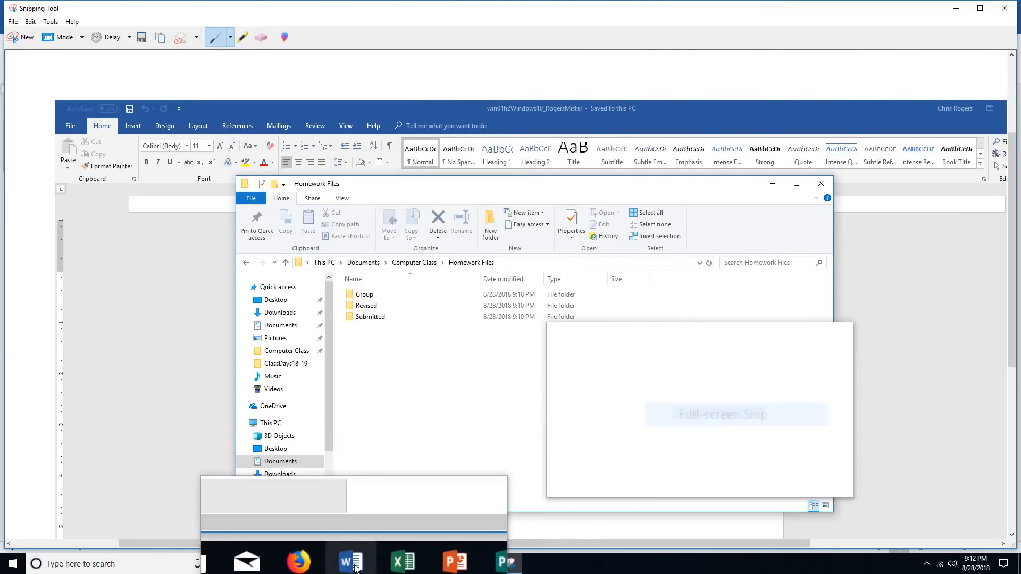
# - Switch to the Word document, paste the snip on a new line below the last screenshot, and save the document
pyautogui.moveTo(355, 567)
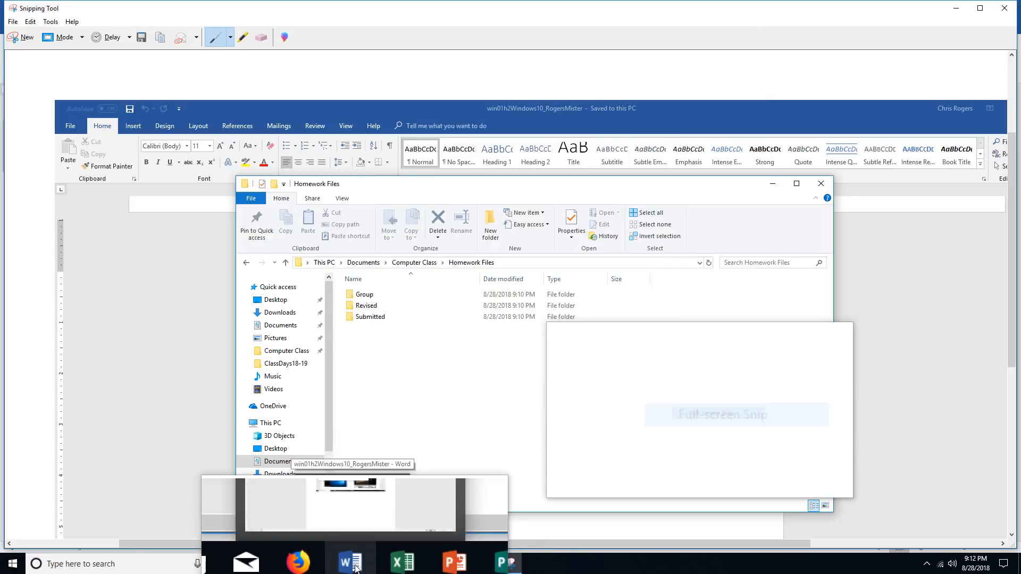
pyautogui.click(355, 567)
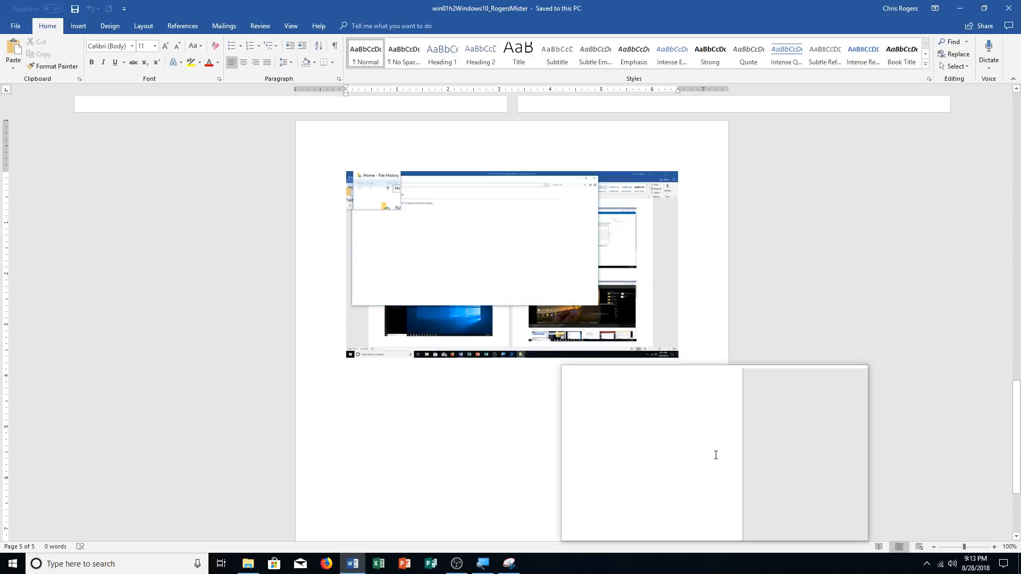
pyautogui.press('Return')
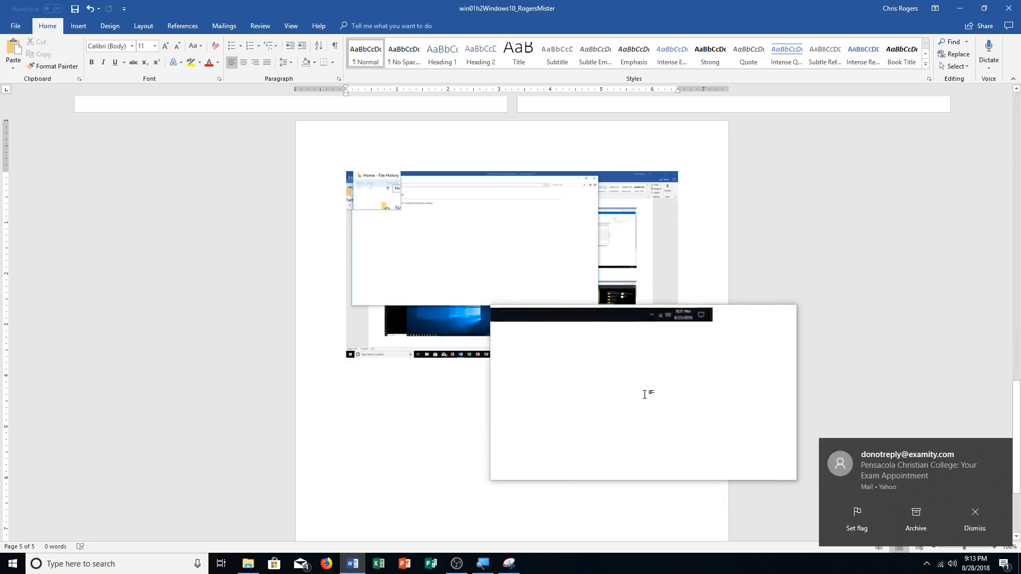
pyautogui.click(984, 529)
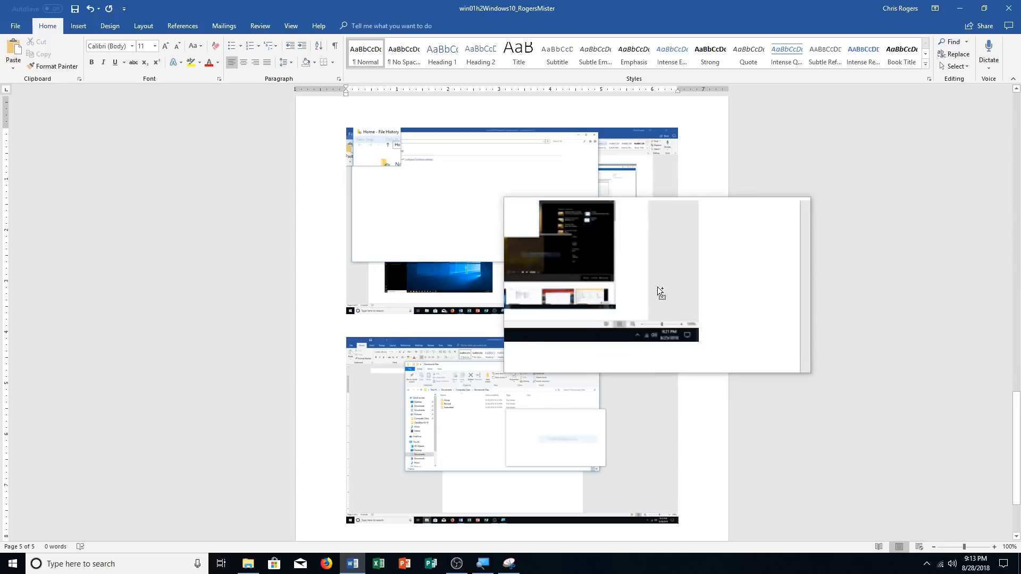
pyautogui.hotkey('ctrl', 's')
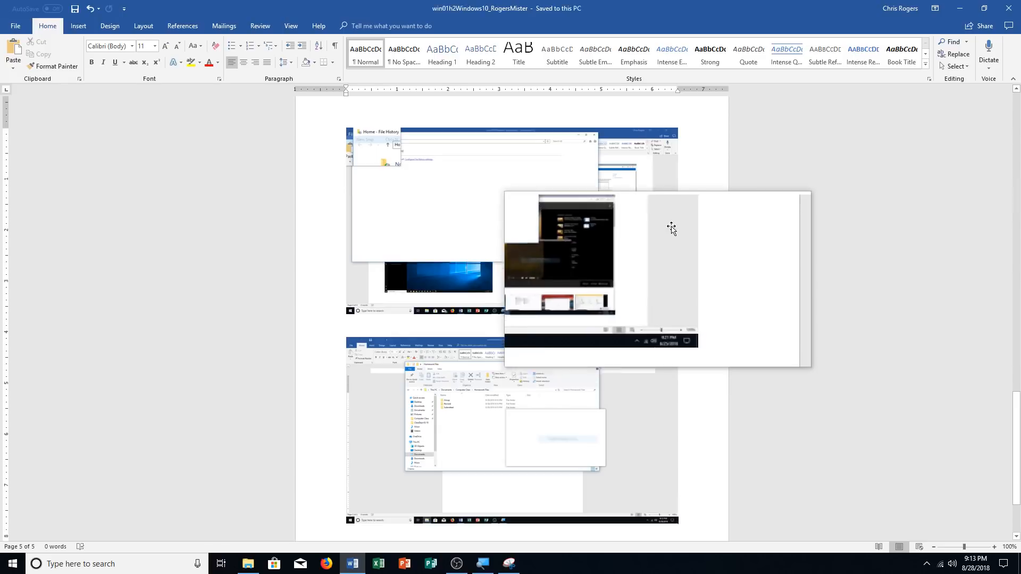
# - Clear the desktop behind the Homework Files window by minimizing Word and OBS and closing Snipping Tool without saving the snip
pyautogui.click(961, 14)
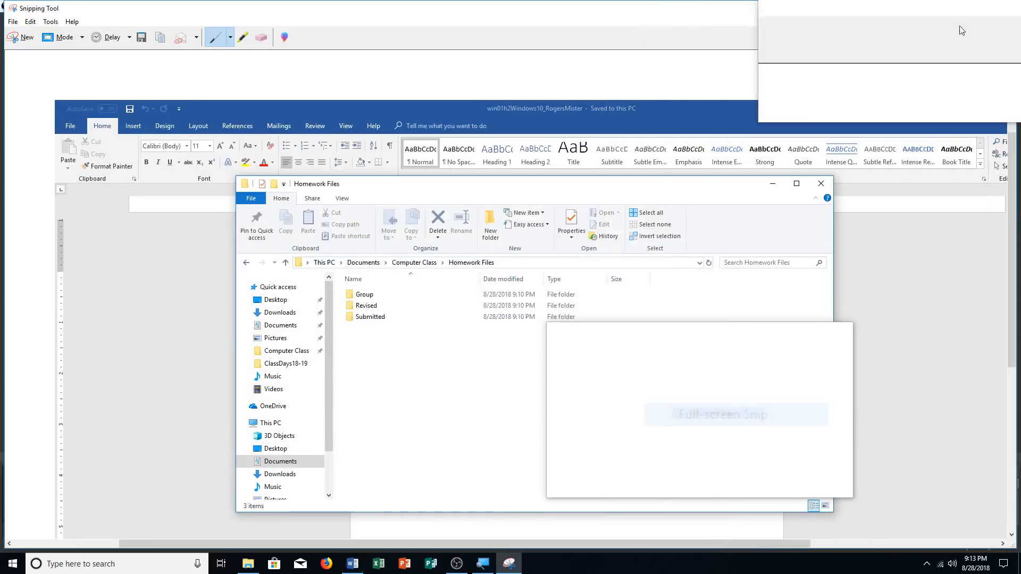
pyautogui.click(1005, 8)
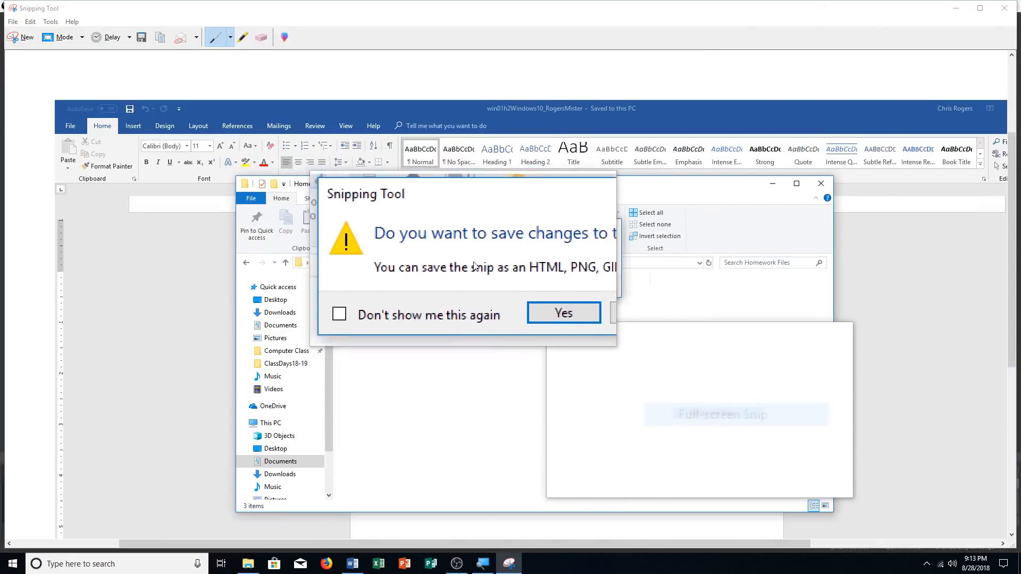
pyautogui.click(551, 286)
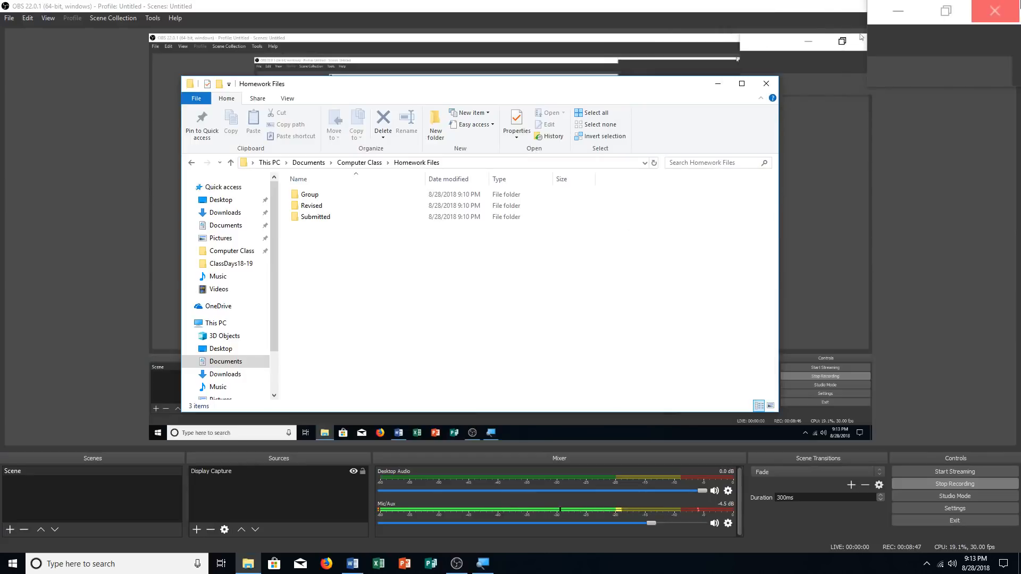
pyautogui.click(949, 6)
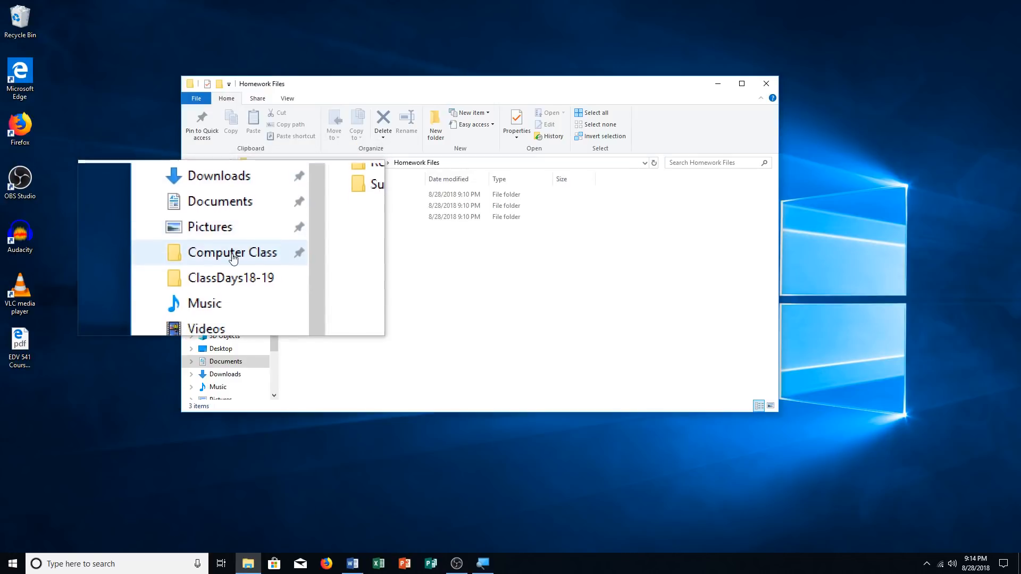
# - Rename the Data Files folder in Computer Class as "Starting Files"
pyautogui.click(233, 254)
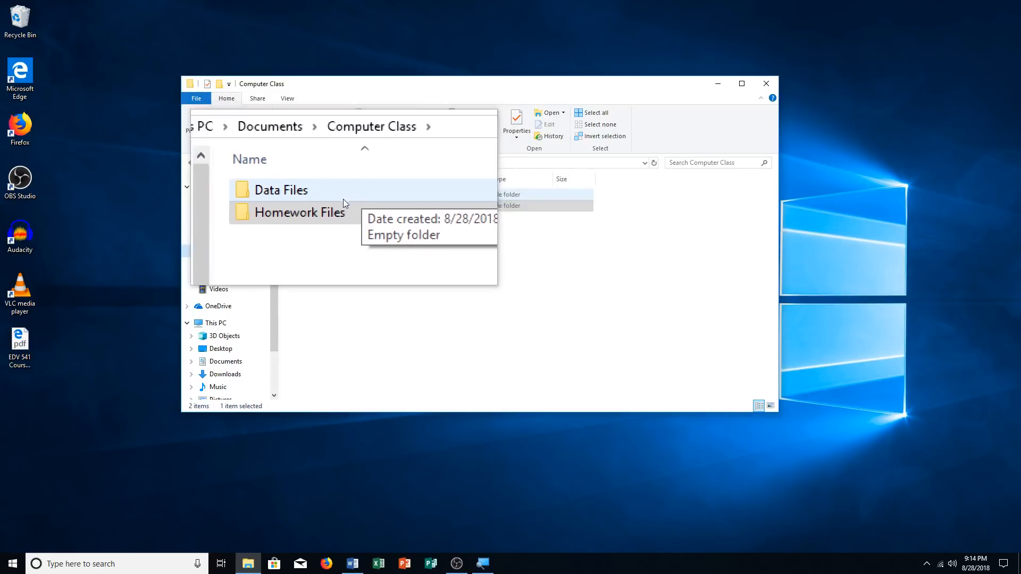
pyautogui.rightClick(336, 196)
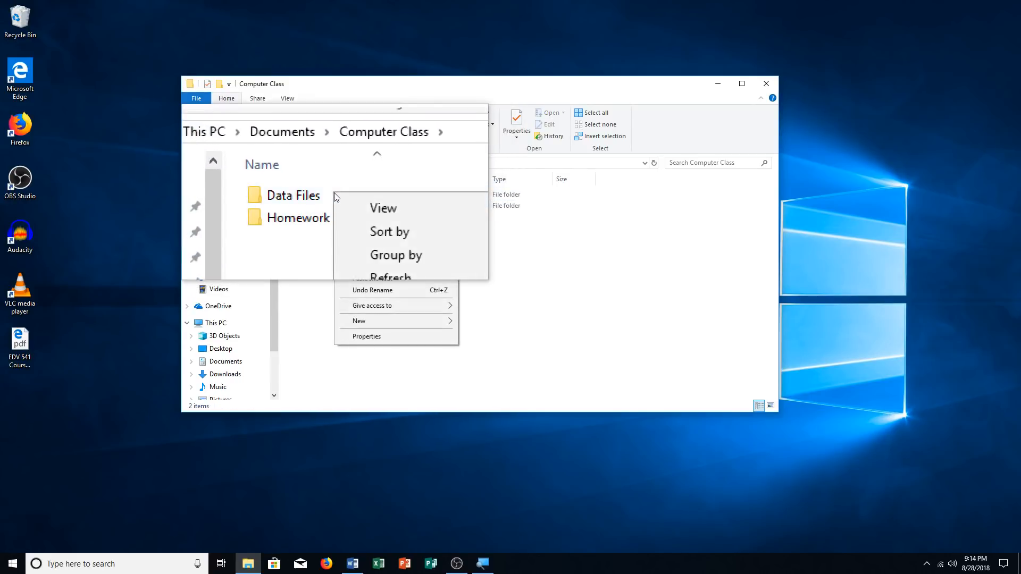
pyautogui.click(326, 198)
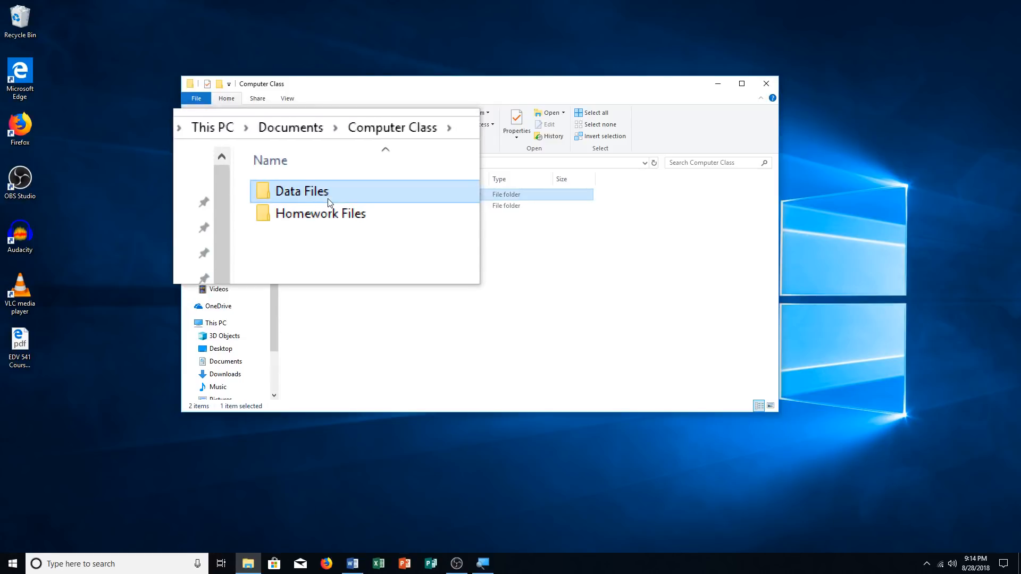
pyautogui.rightClick(328, 199)
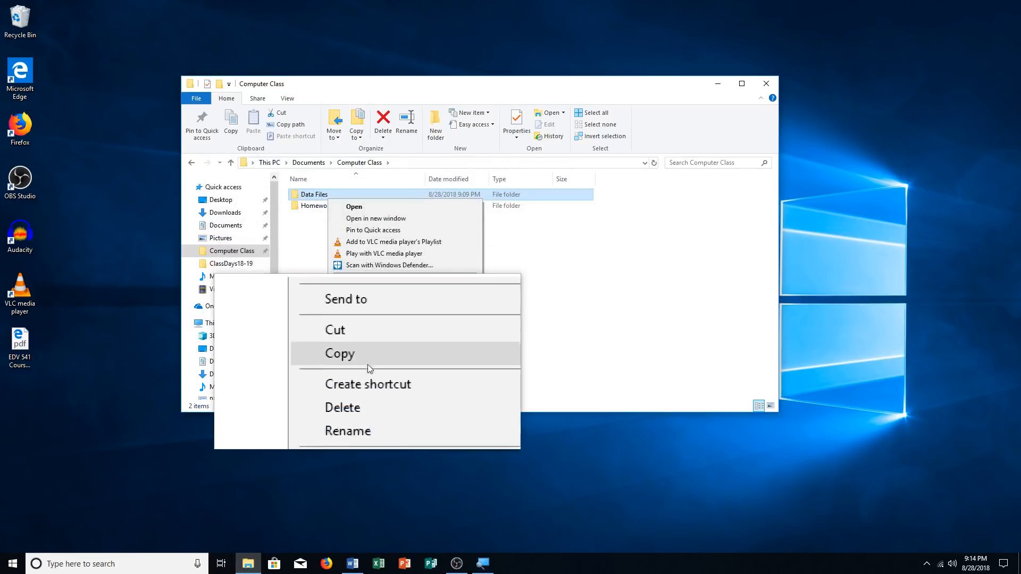
pyautogui.click(370, 396)
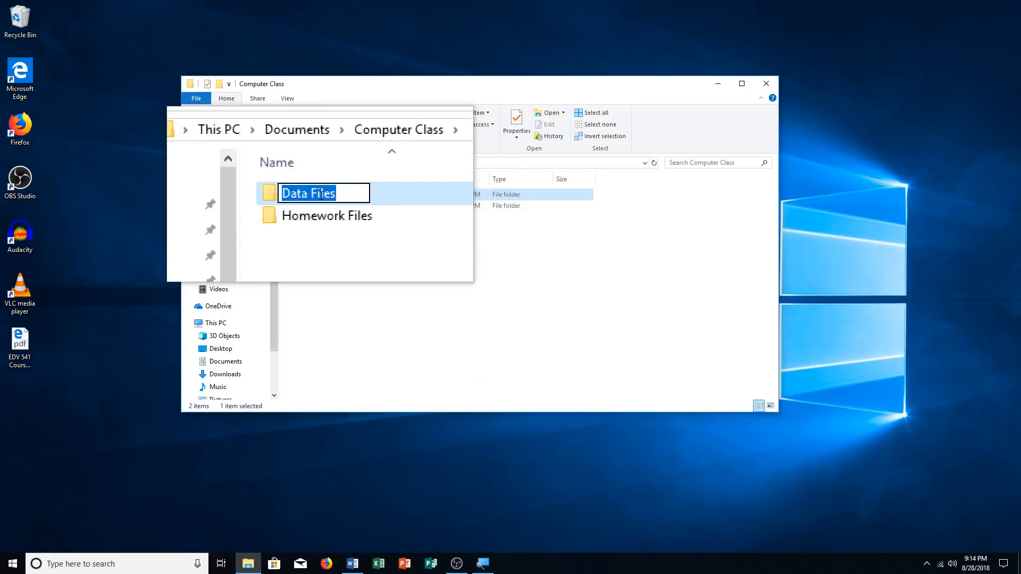
pyautogui.write('Starting Fi')
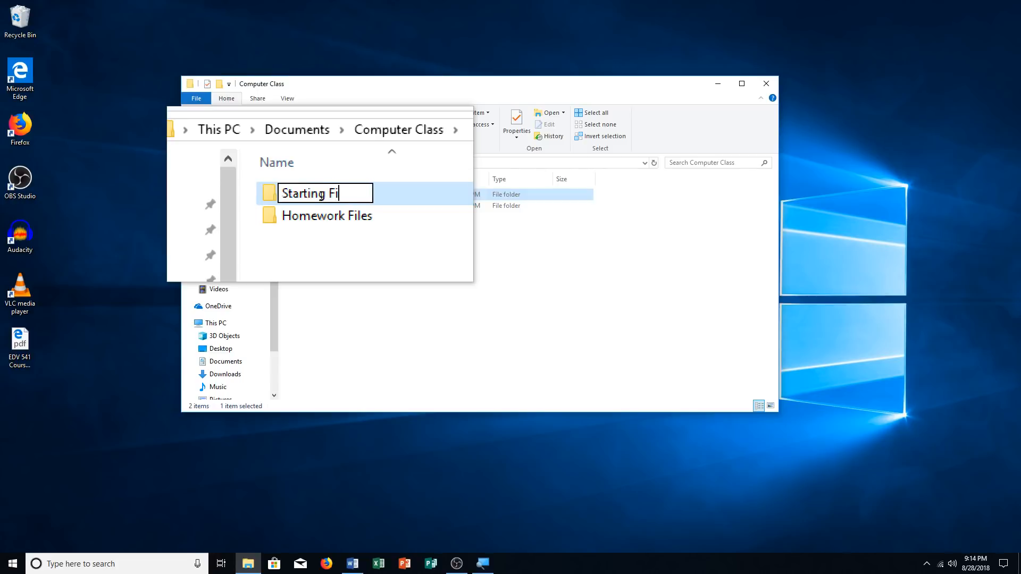
pyautogui.write('les')
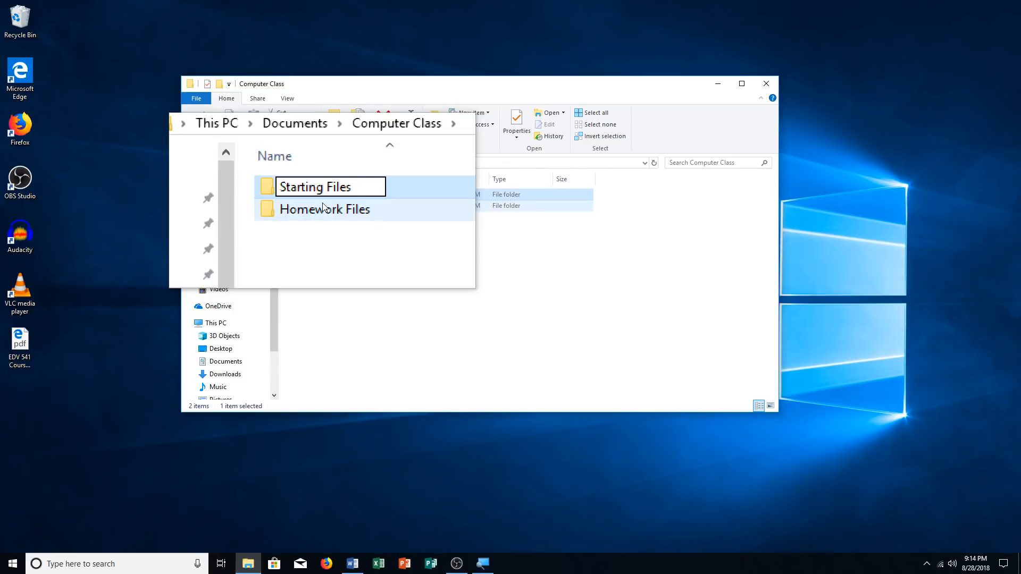
pyautogui.press('Return')
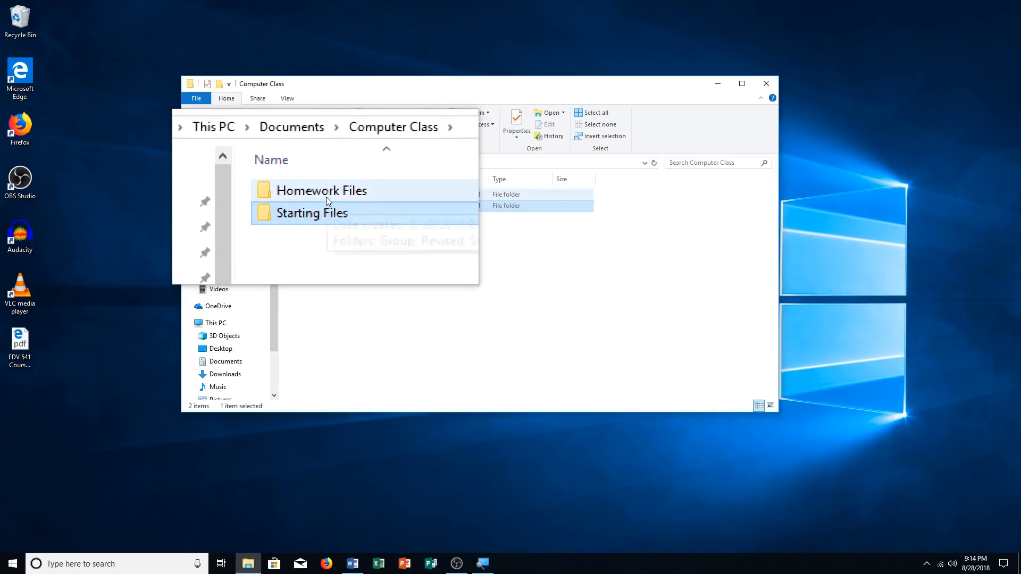
# - Open the Homework Files folder and turn on item check boxes for its contents
pyautogui.doubleClick(327, 200)
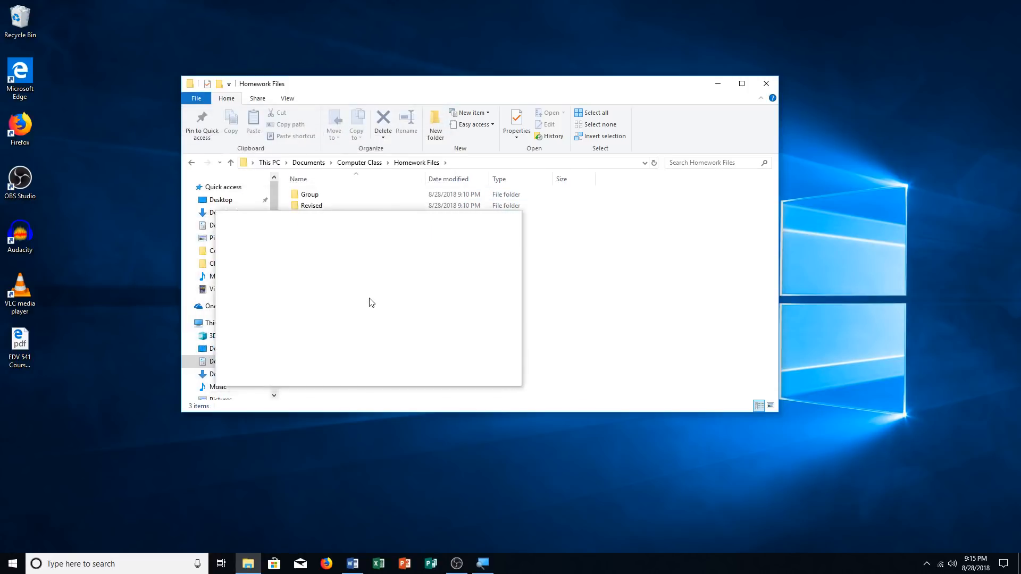
pyautogui.click(287, 98)
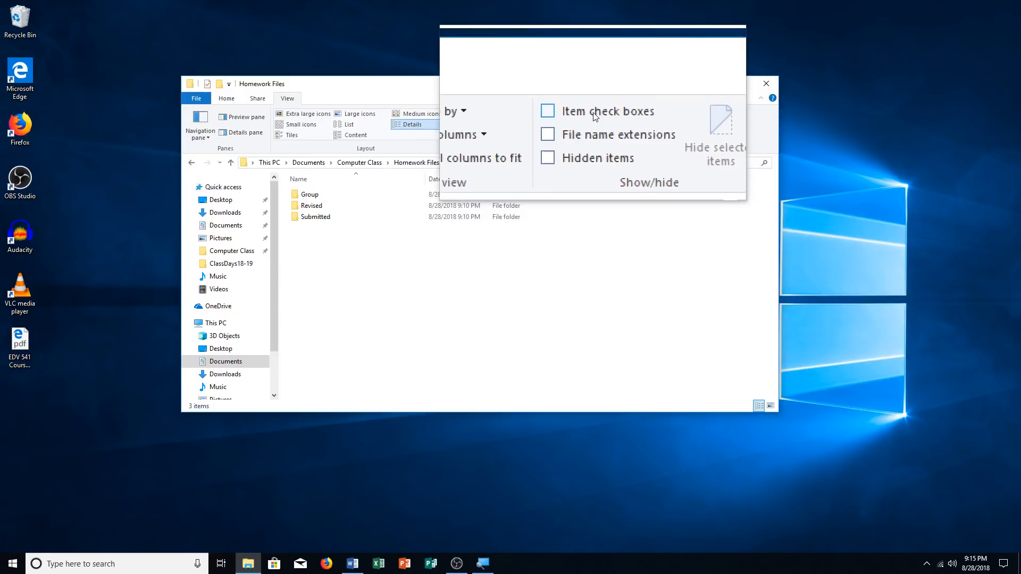
pyautogui.click(594, 116)
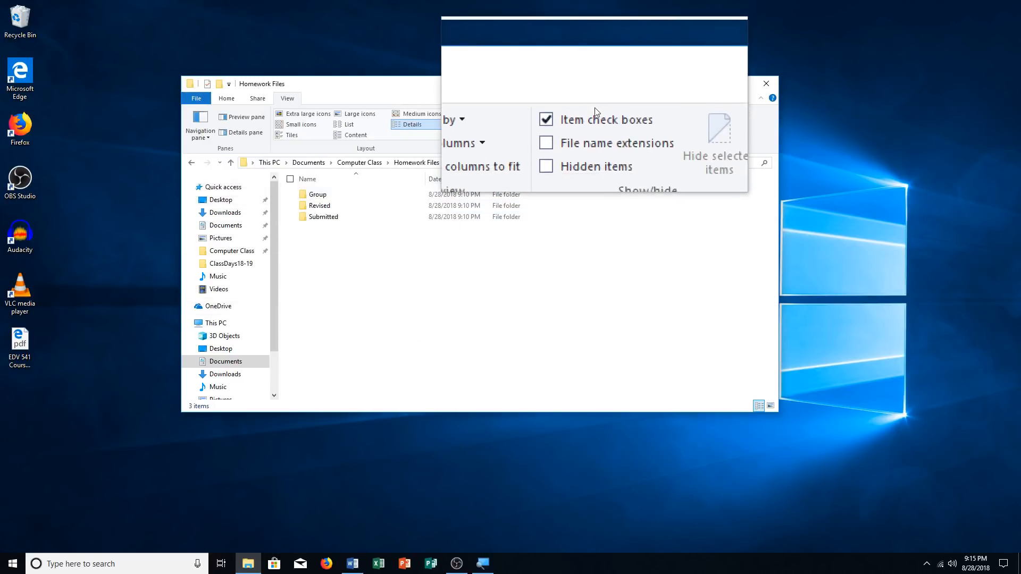
# - Delete the Group and Revised folders together from Homework Files and return to the Computer Class folder
pyautogui.click(294, 207)
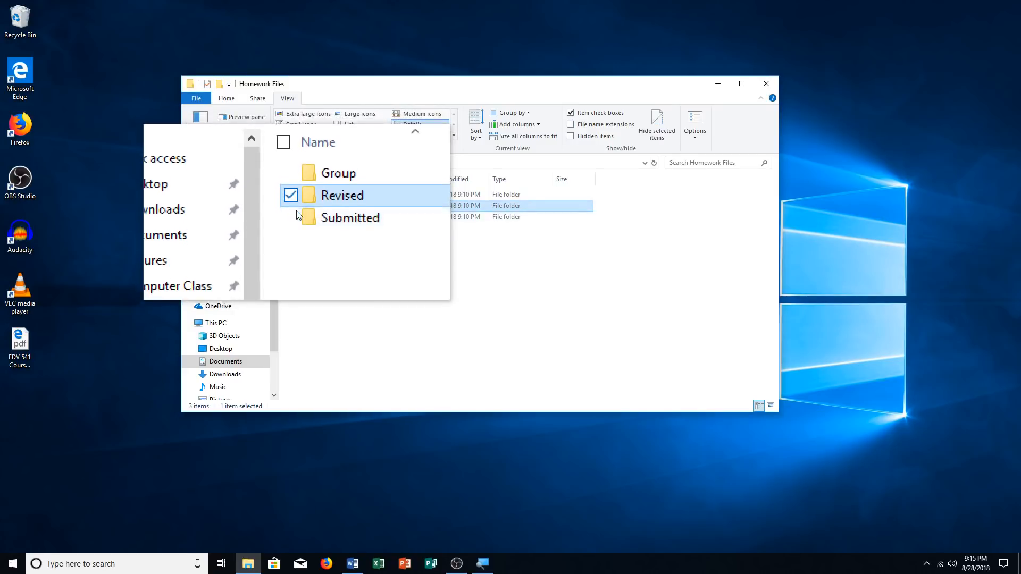
pyautogui.click(295, 197)
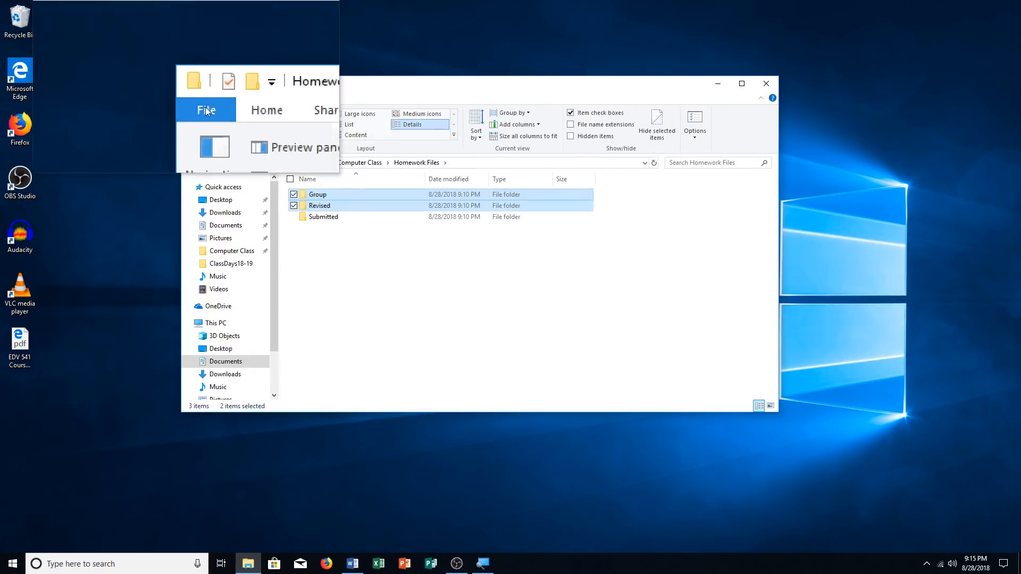
pyautogui.click(236, 96)
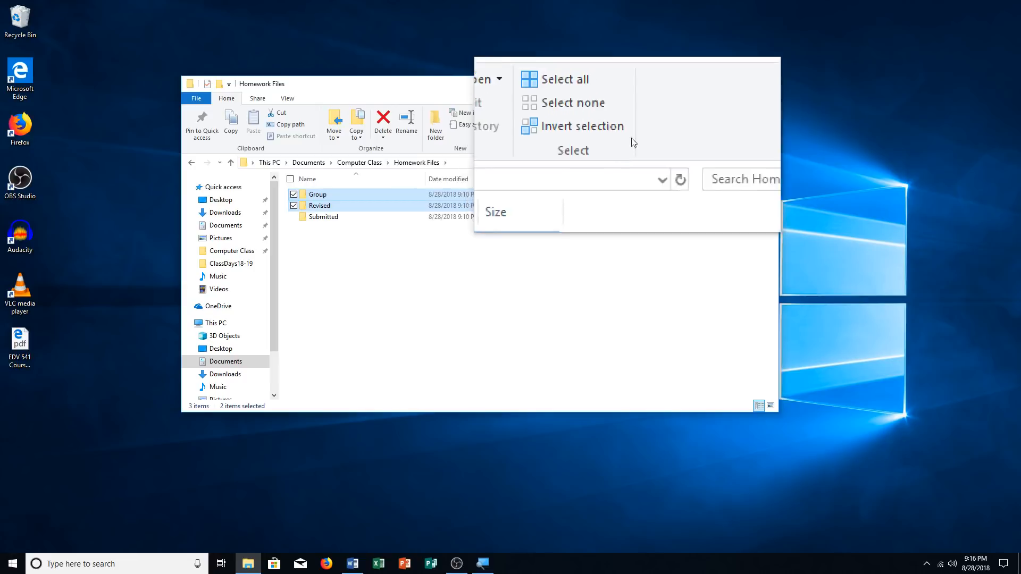
pyautogui.click(382, 121)
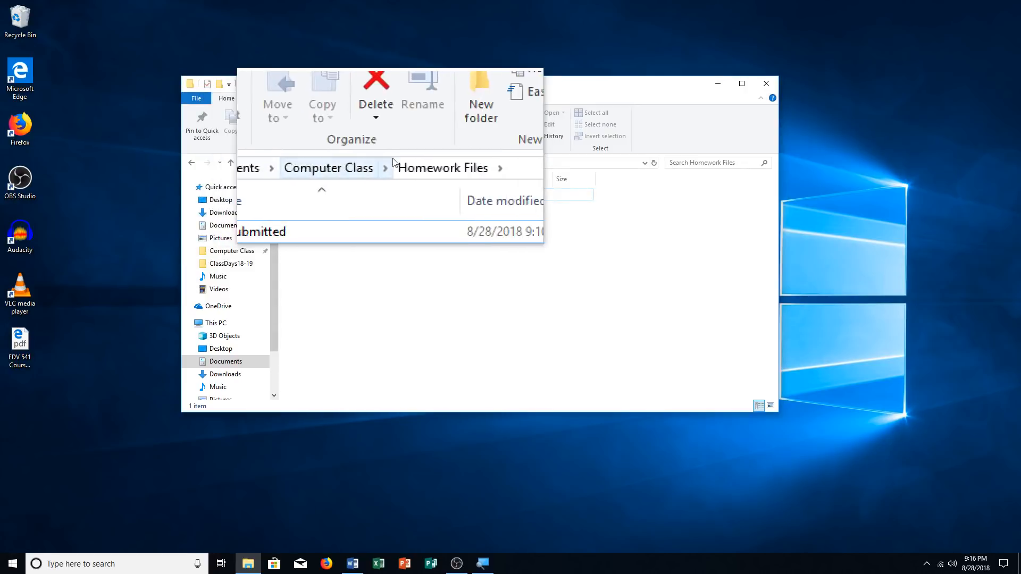
pyautogui.click(350, 163)
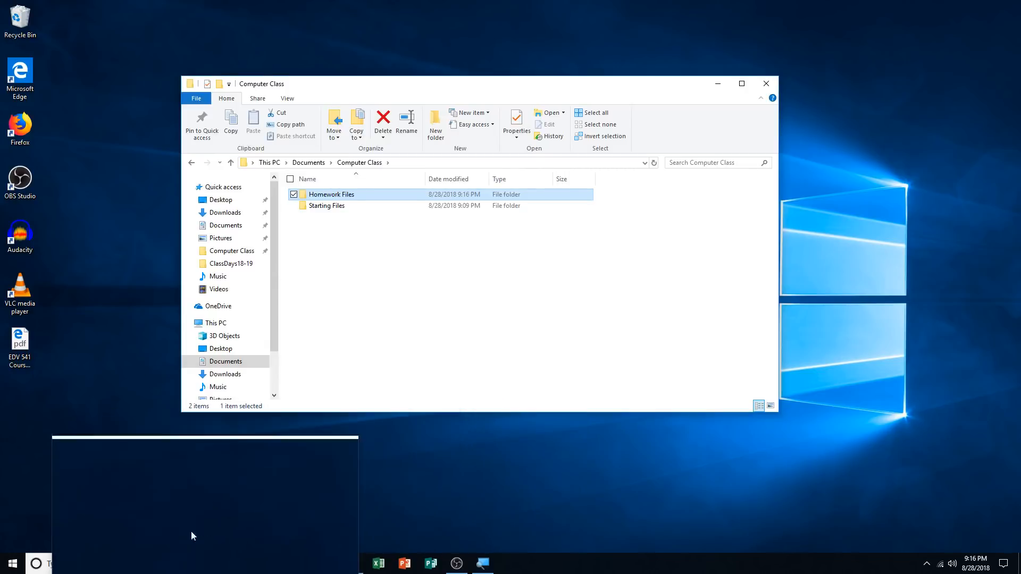
# - Open Snipping Tool and capture a full-screen snip with the Computer Class folder window showing
pyautogui.click(133, 563)
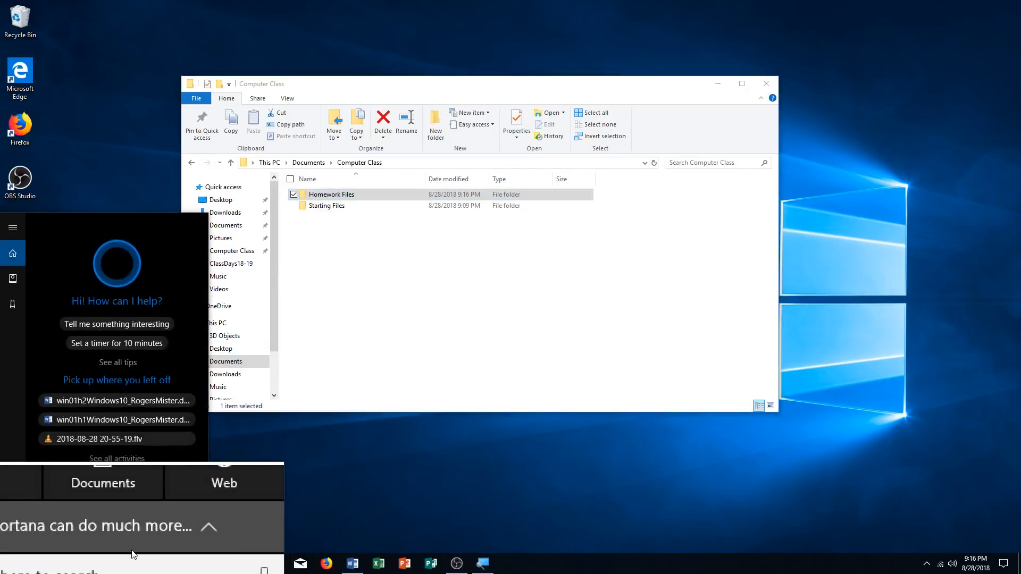
pyautogui.write('snipping')
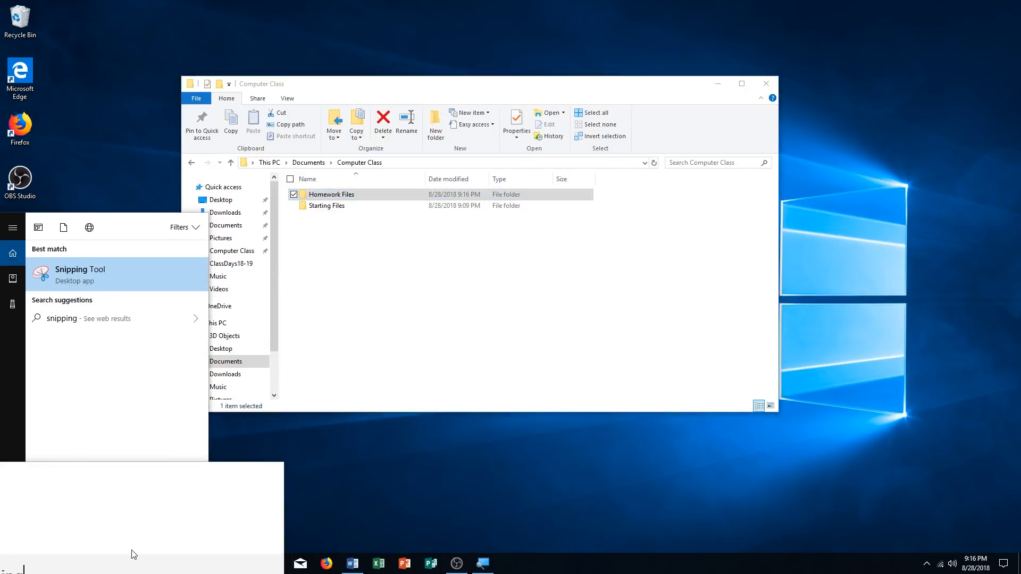
pyautogui.click(149, 276)
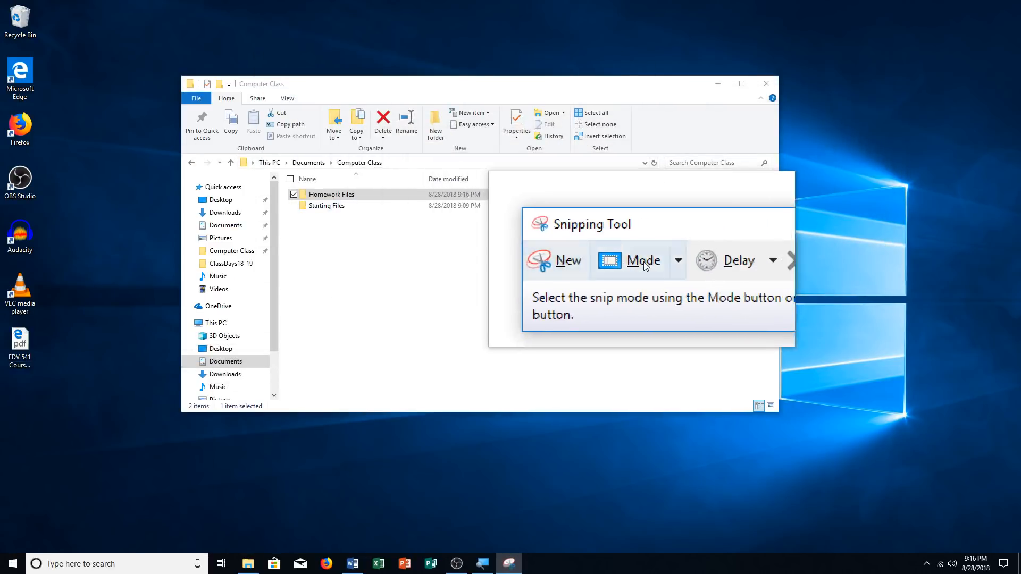
pyautogui.click(659, 263)
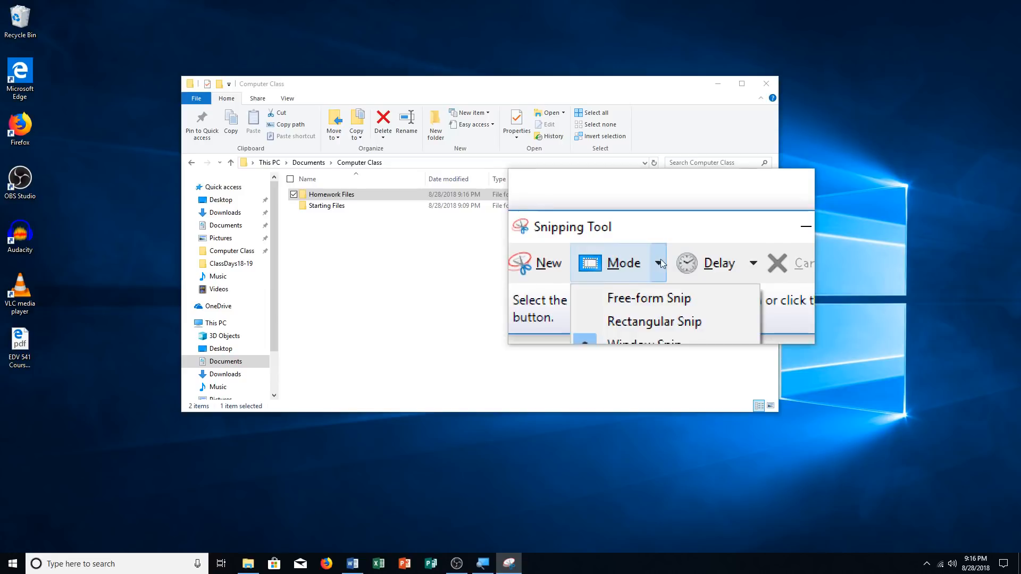
pyautogui.click(659, 315)
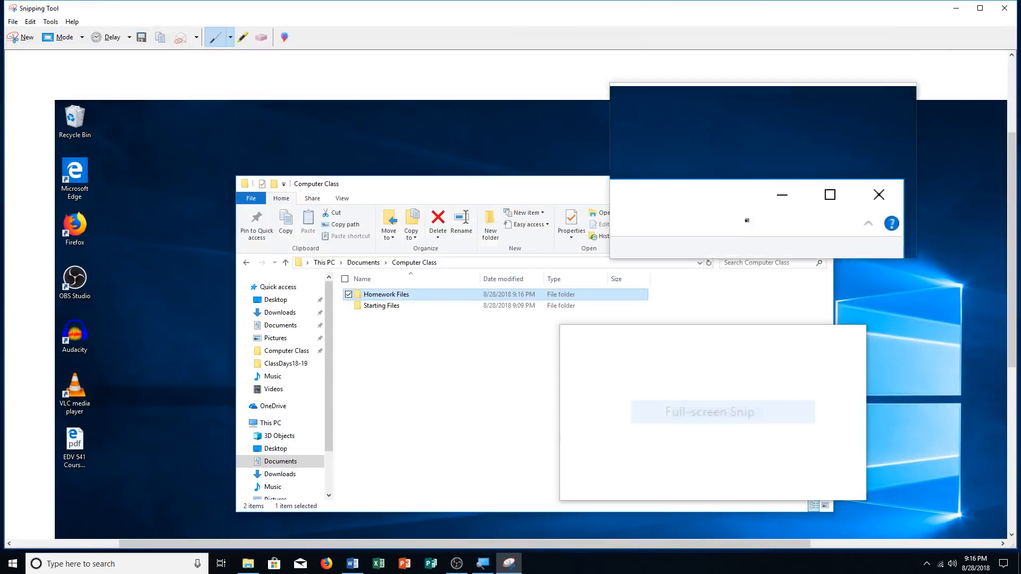
# - Switch to Word, paste the Computer Class snip at the end of the homework document and save it
pyautogui.click(349, 567)
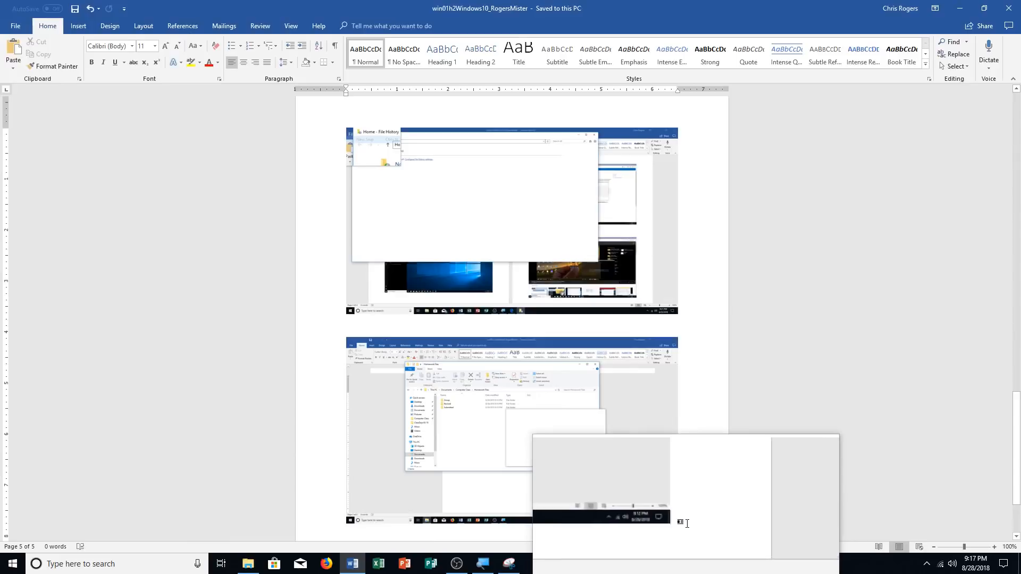
pyautogui.scroll(-1, 686, 497)
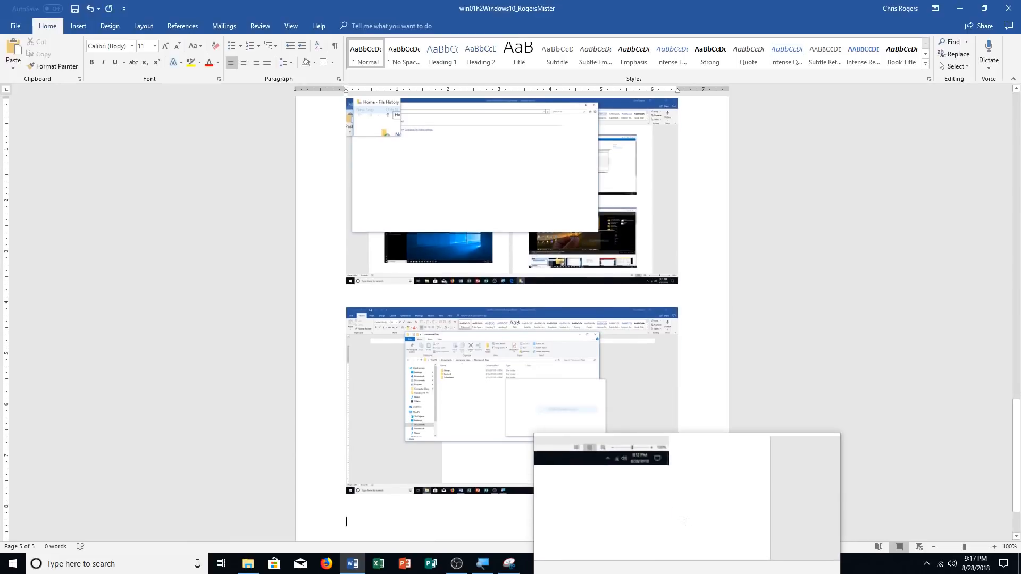
pyautogui.hotkey('ctrl', 'v')
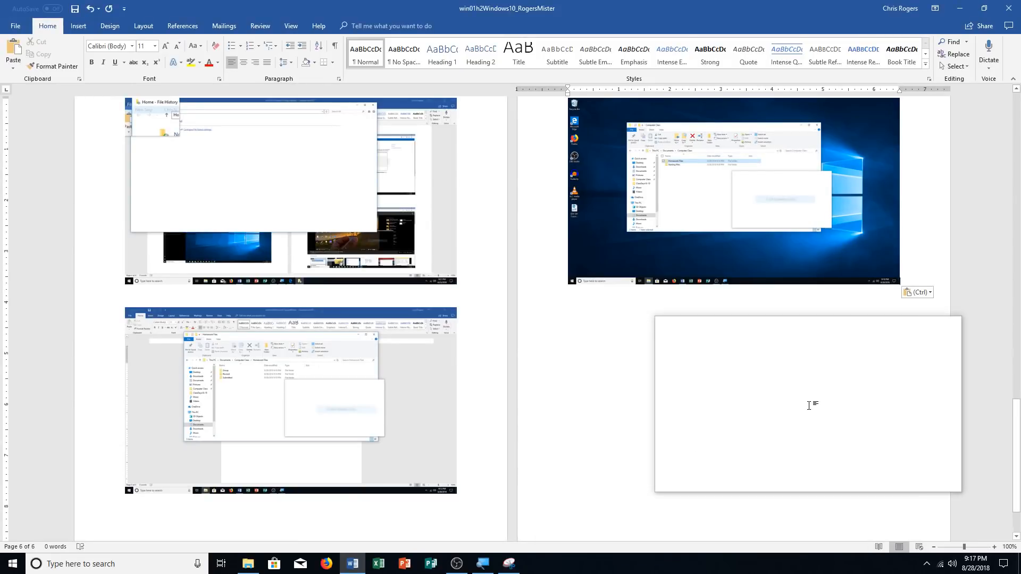
pyautogui.hotkey('ctrl', 's')
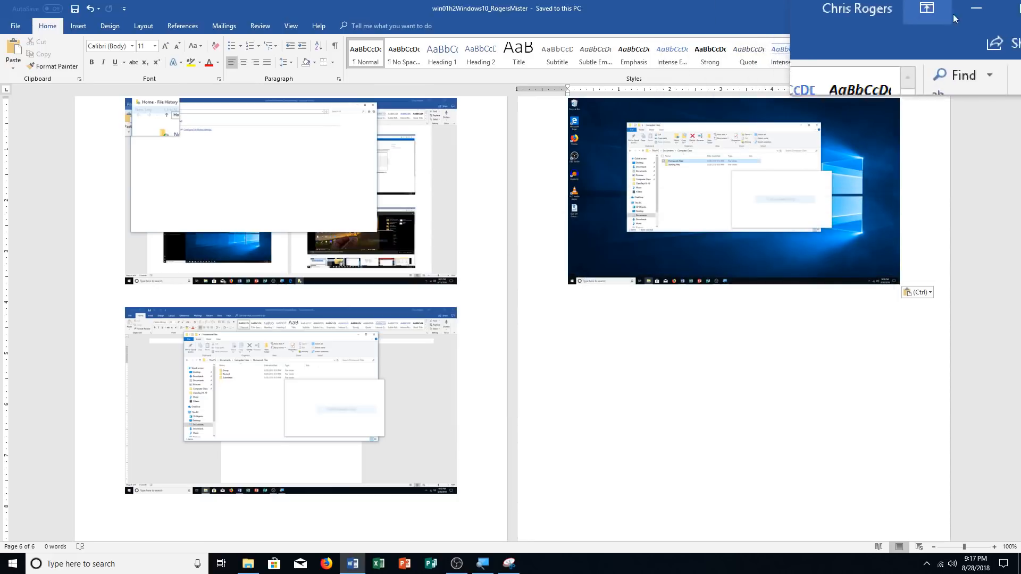
# - Minimize Word and Snipping Tool, and go up from Computer Class to the Documents folder
pyautogui.click(955, 15)
pyautogui.click(957, 20)
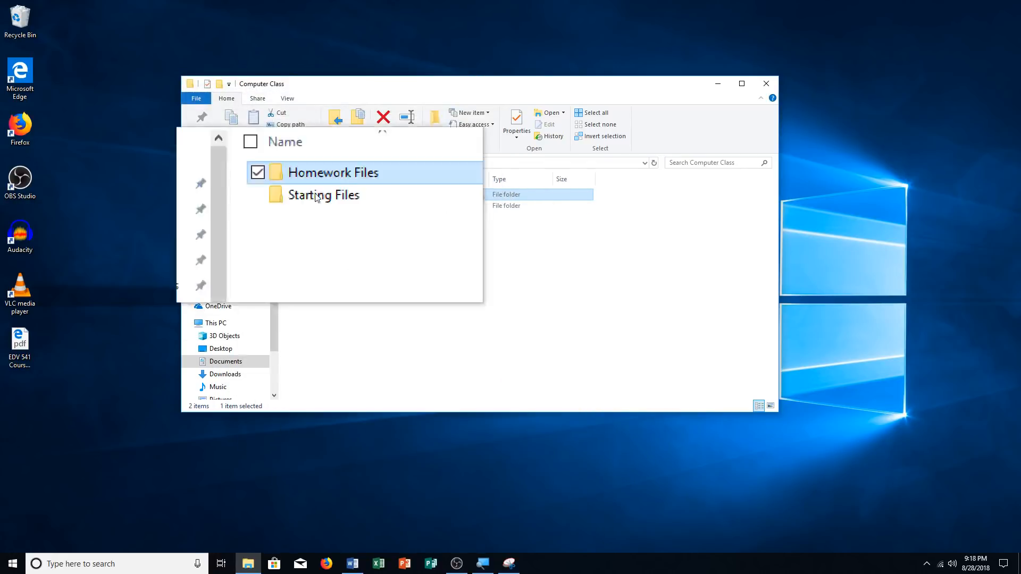
pyautogui.click(309, 161)
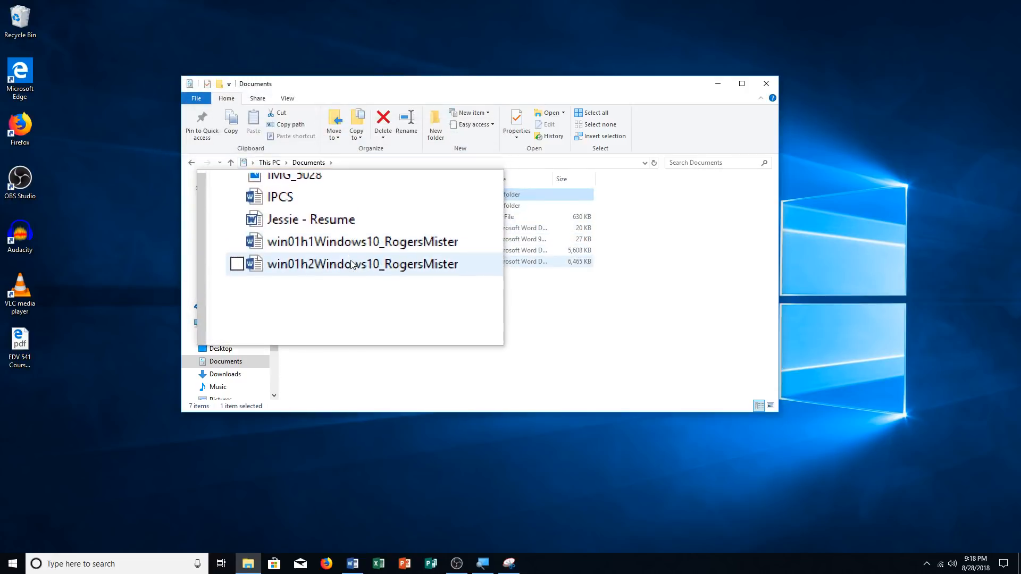
# - Copy the win01h2Windows10 homework document and paste a duplicate of it into the same Documents folder
pyautogui.moveTo(351, 264)
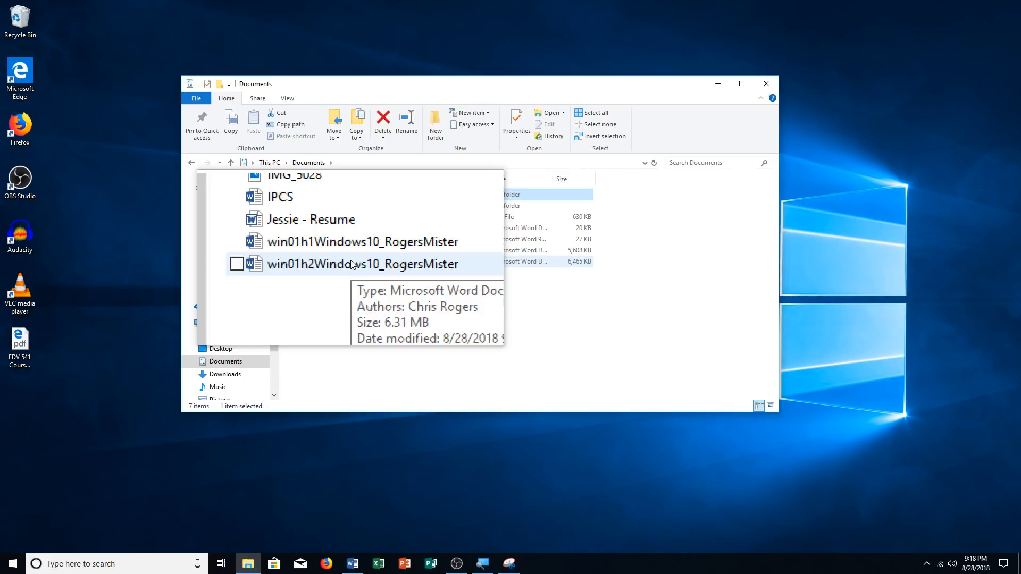
pyautogui.click(351, 264)
pyautogui.rightClick(352, 264)
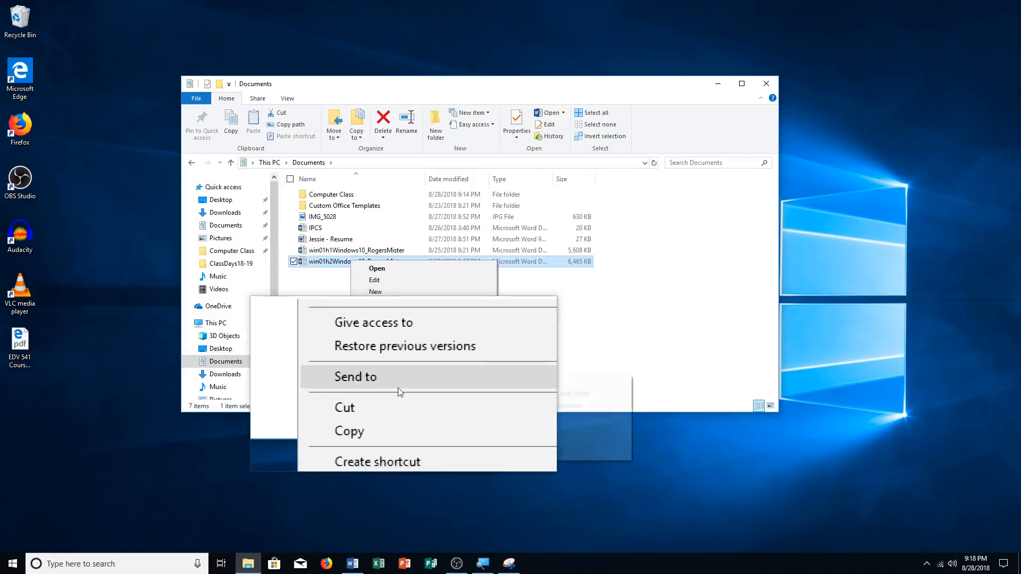
pyautogui.click(389, 408)
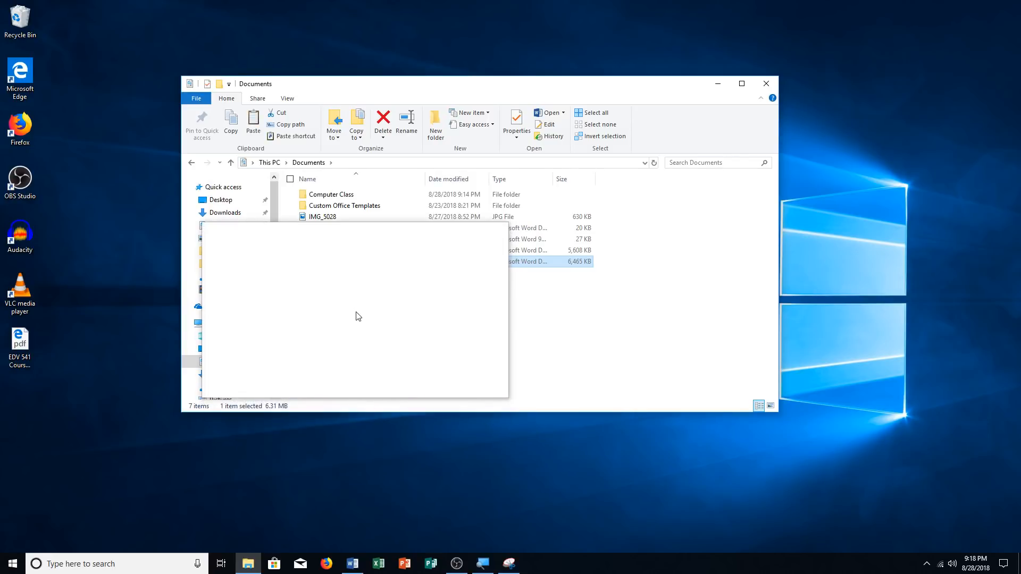
pyautogui.moveTo(356, 312); pyautogui.dragTo(360, 312)
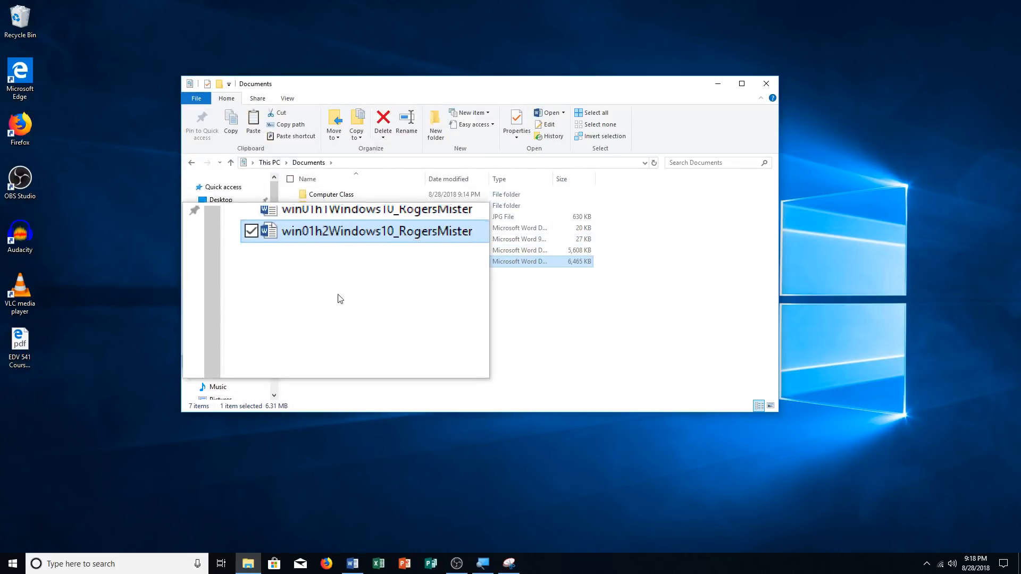
pyautogui.rightClick(361, 304)
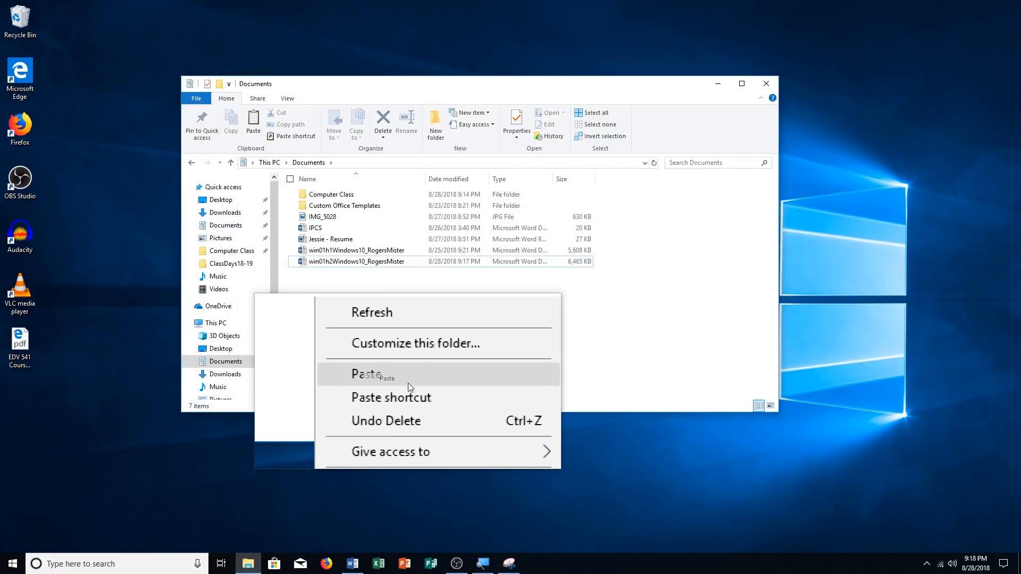
pyautogui.click(408, 382)
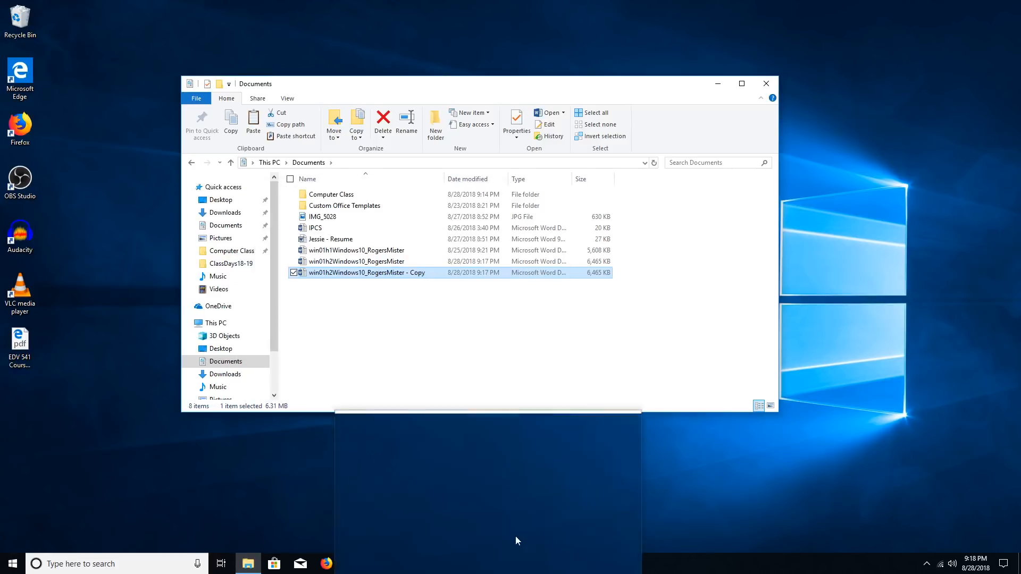
# - Switch to Snipping Tool, discard the old snip and capture a full-screen snip showing the duplicated file in Documents
pyautogui.click(509, 563)
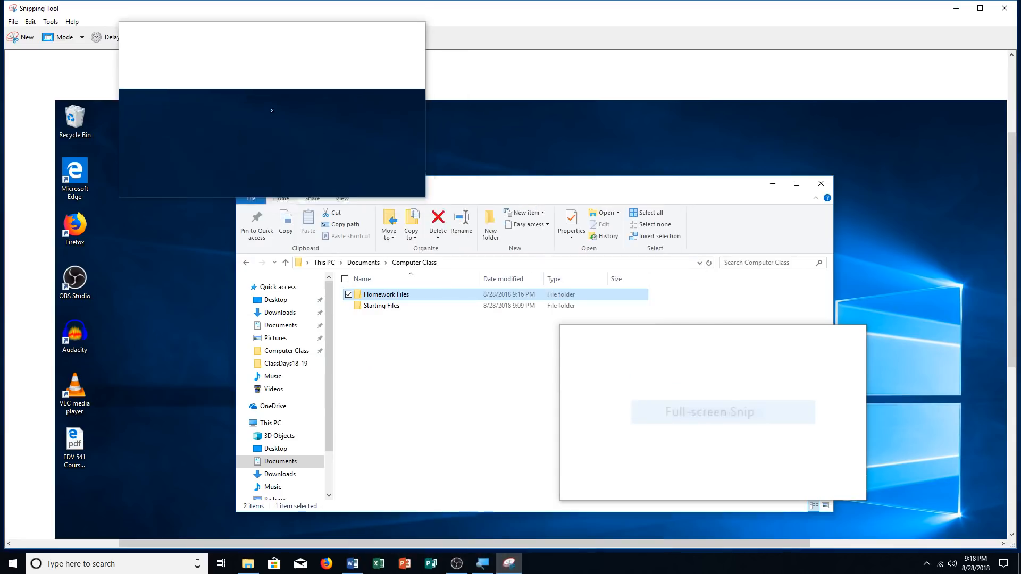
pyautogui.click(84, 45)
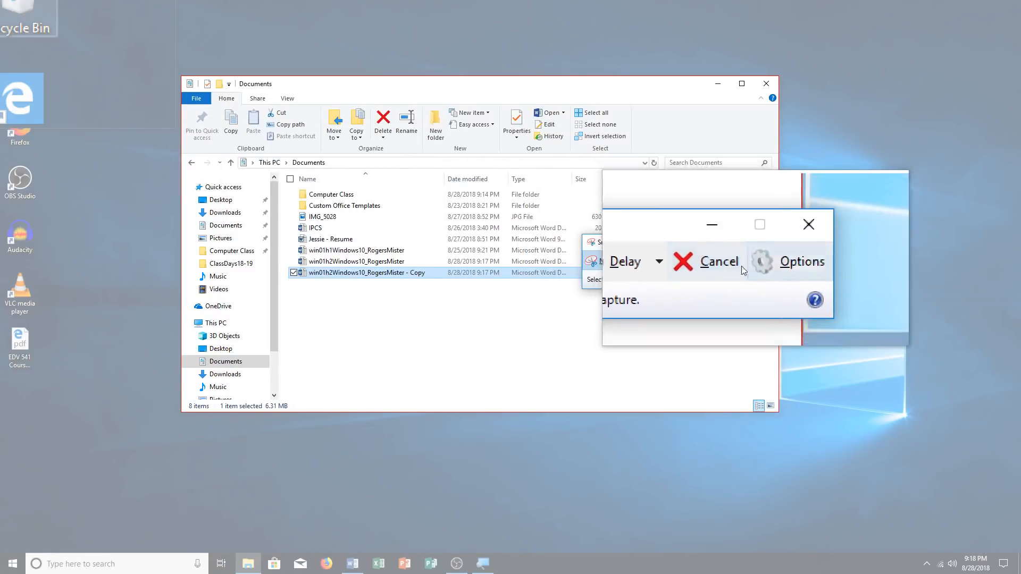
pyautogui.click(738, 263)
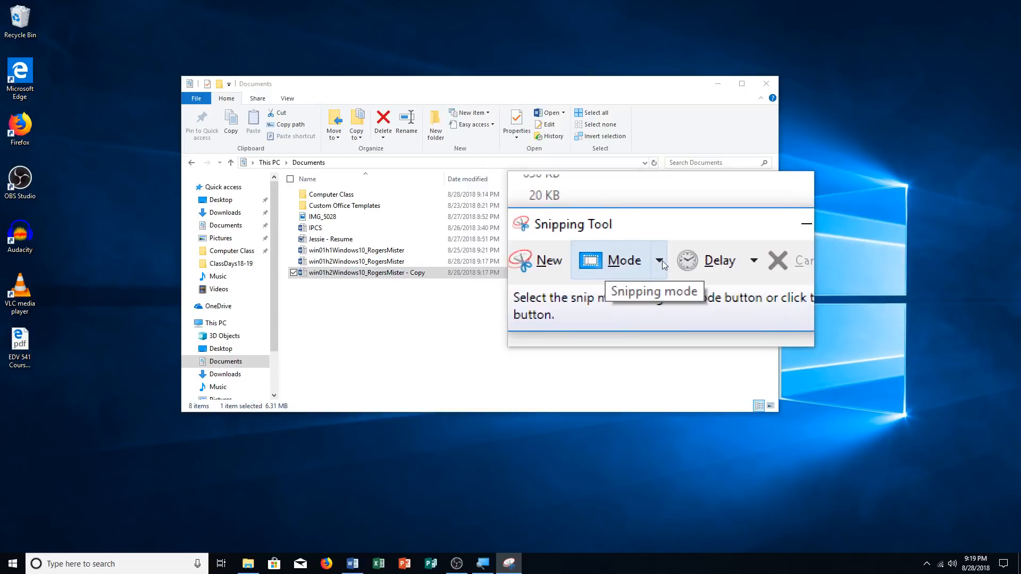
pyautogui.click(661, 262)
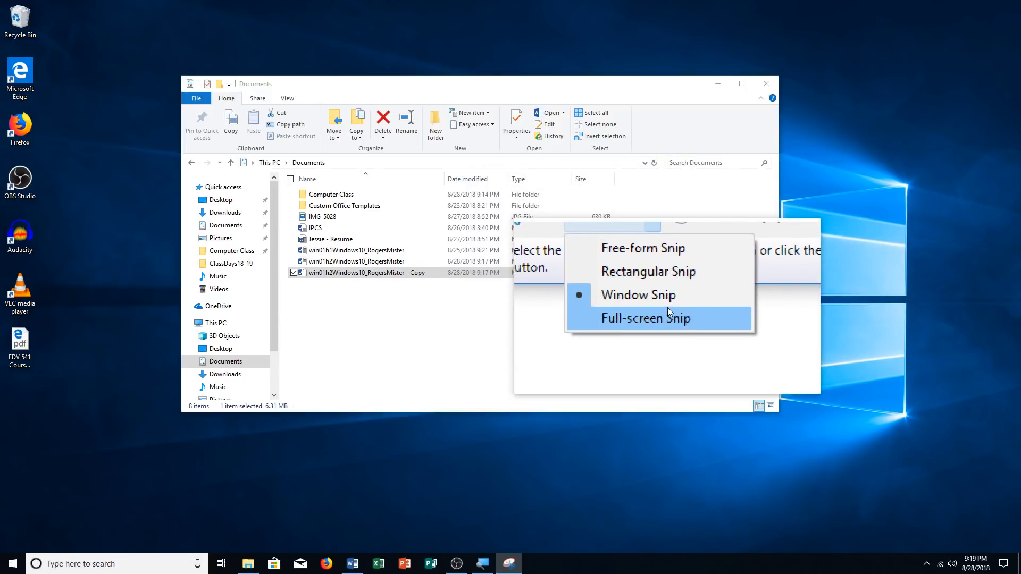
pyautogui.click(668, 309)
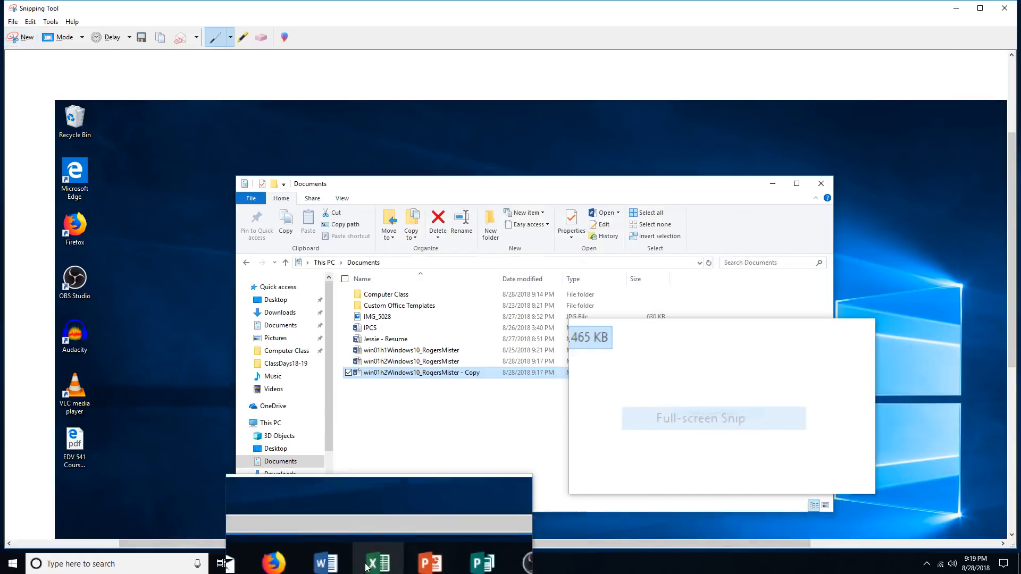
# - Switch to Word, paste the Documents folder snip below the Computer Class snip and save the document
pyautogui.click(351, 565)
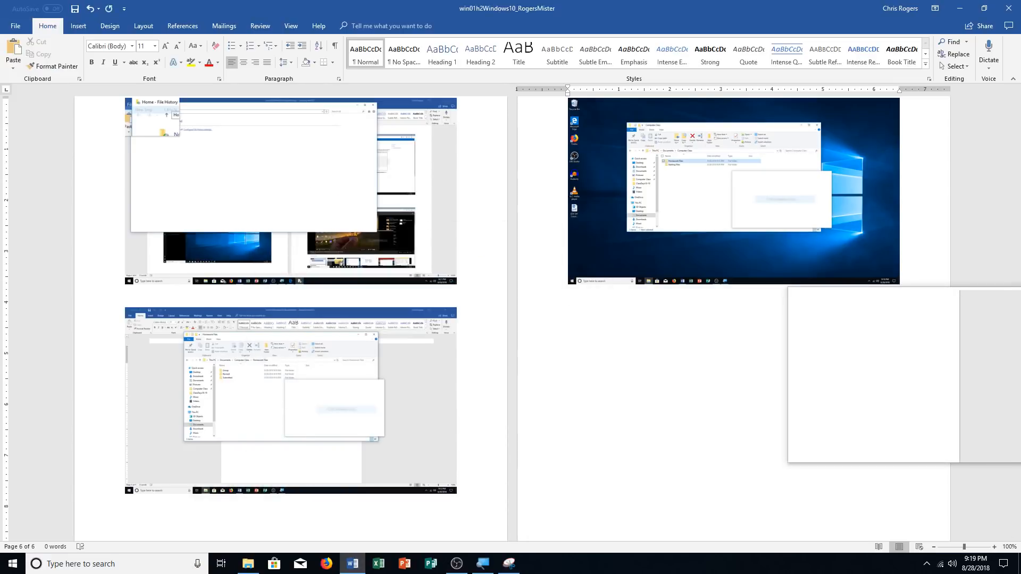
pyautogui.hotkey('ctrl', 'v')
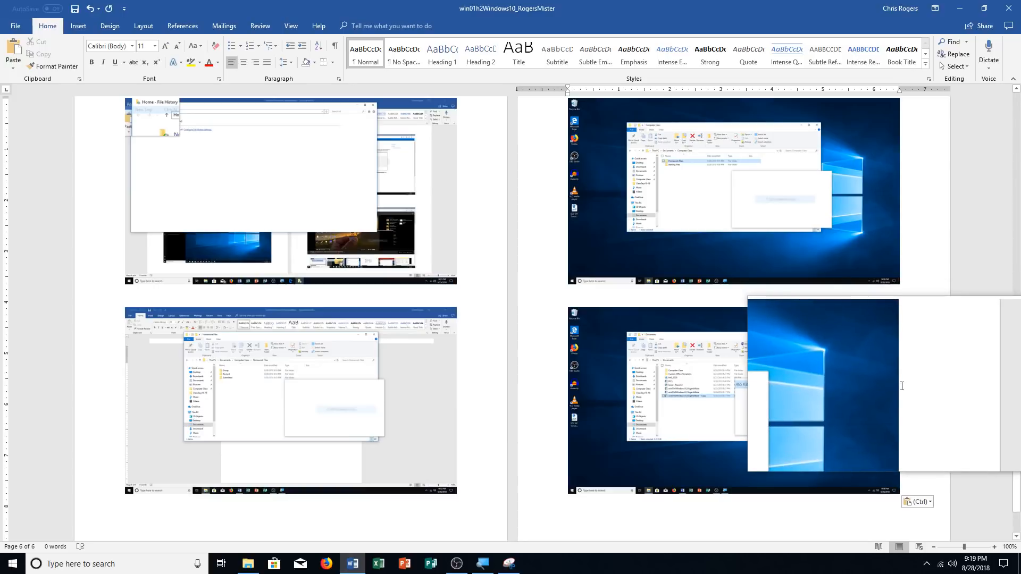
pyautogui.hotkey('ctrl', 's')
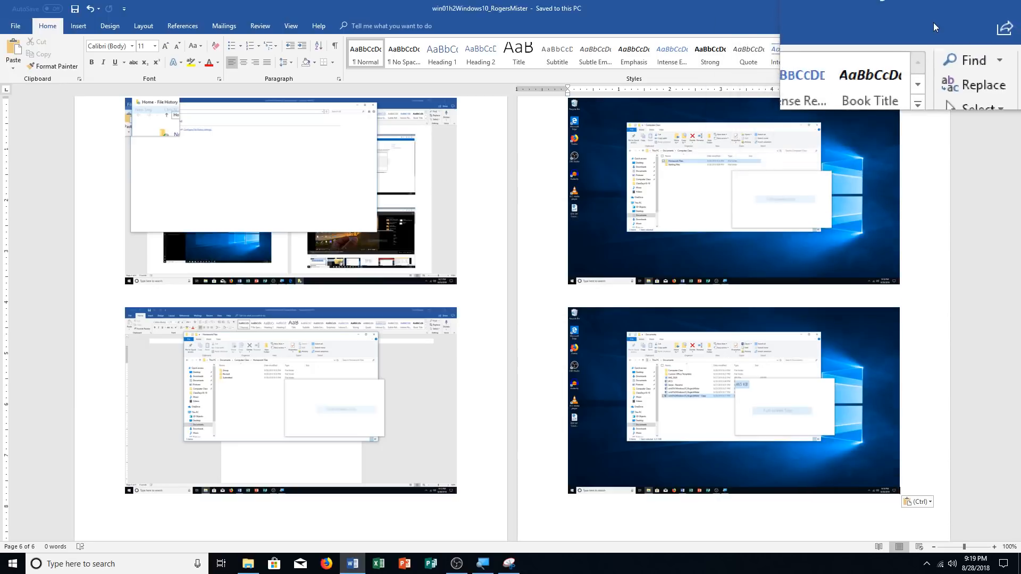
# - Return to the Documents folder window by minimizing Word, discarding the current snip and minimizing Snipping Tool
pyautogui.click(955, 6)
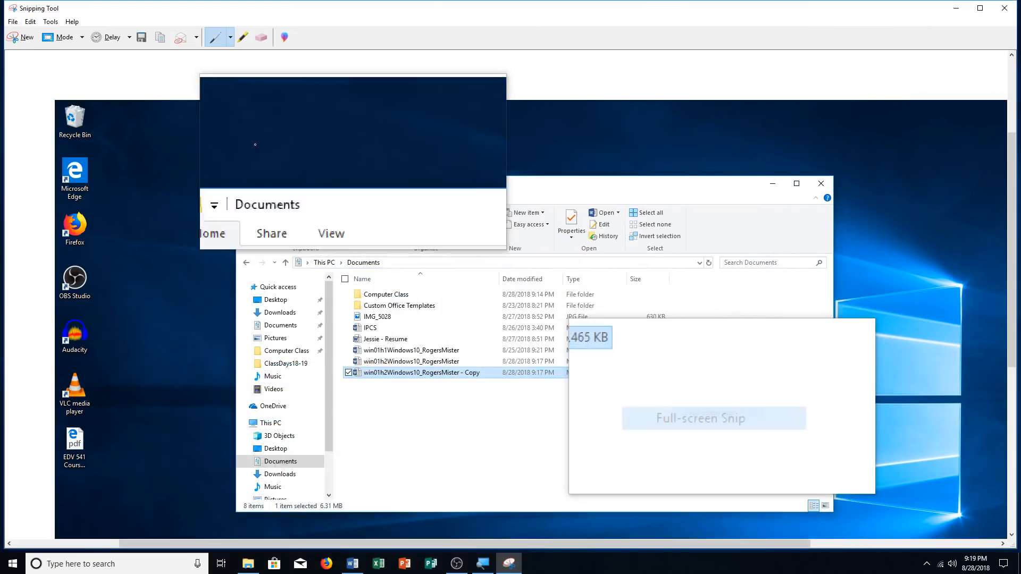
pyautogui.click(19, 36)
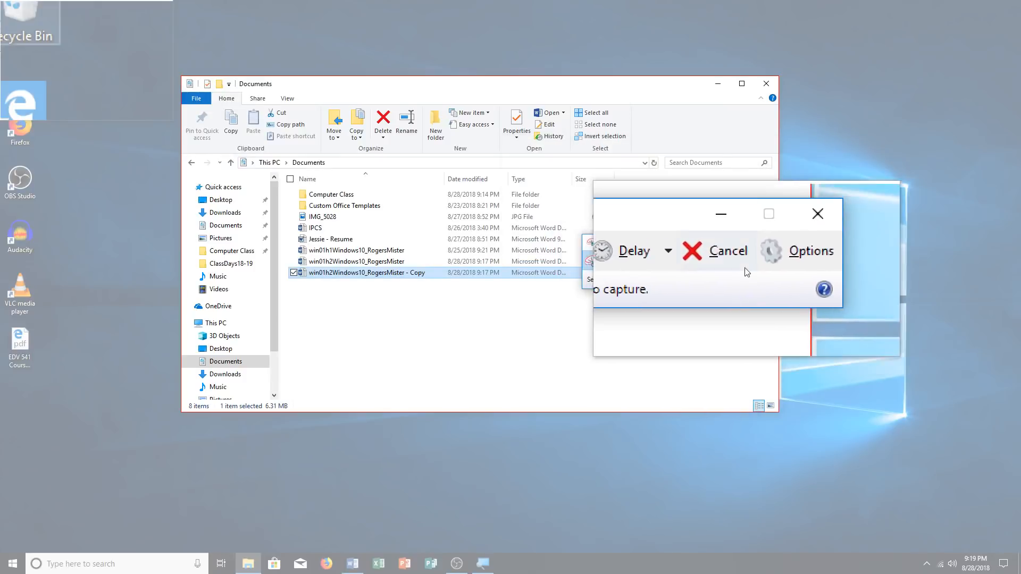
pyautogui.click(742, 266)
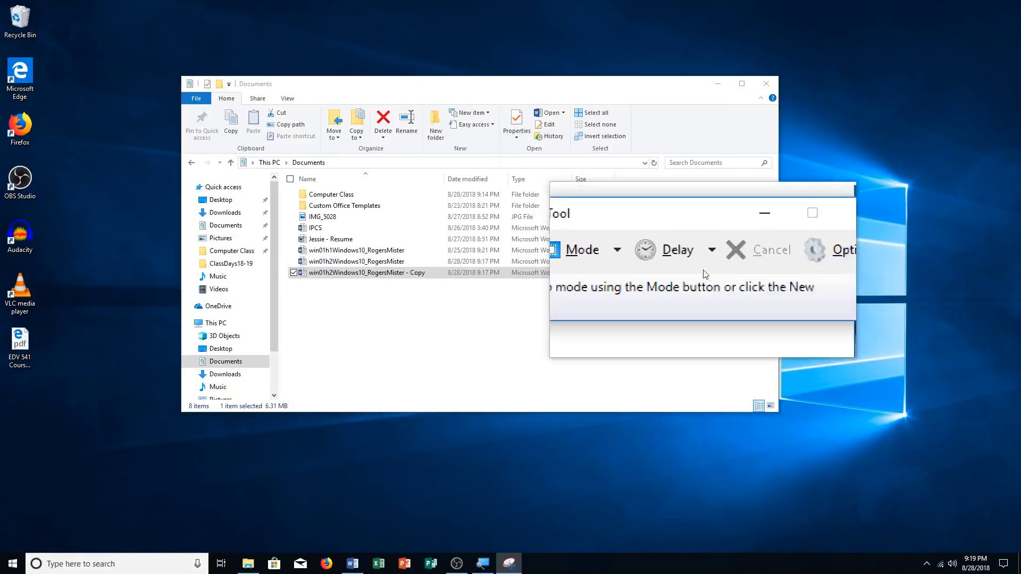
pyautogui.click(738, 248)
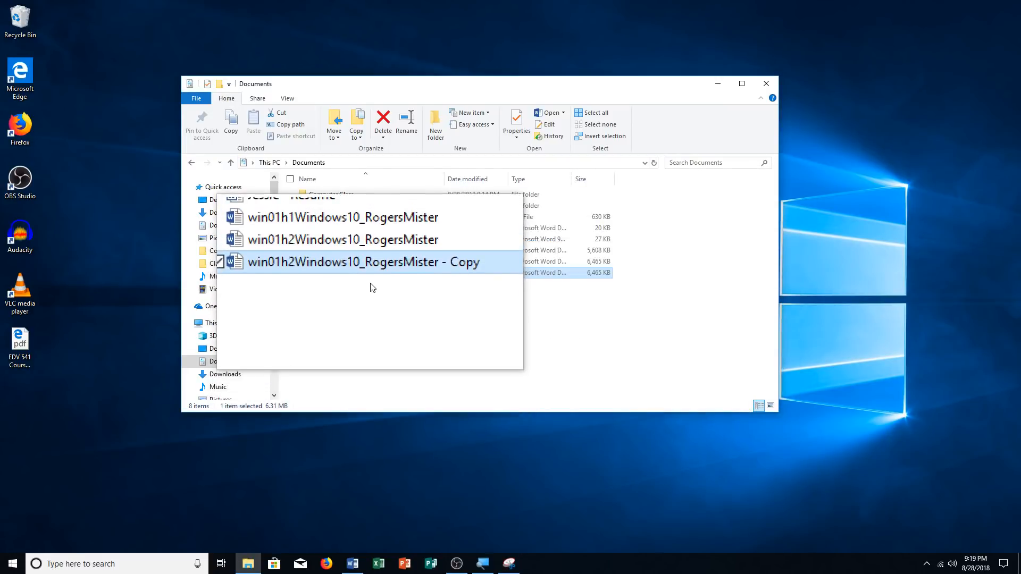
# - Rename the duplicated win01h2 homework document in Documents as "Homework_Images"
pyautogui.moveTo(367, 276)
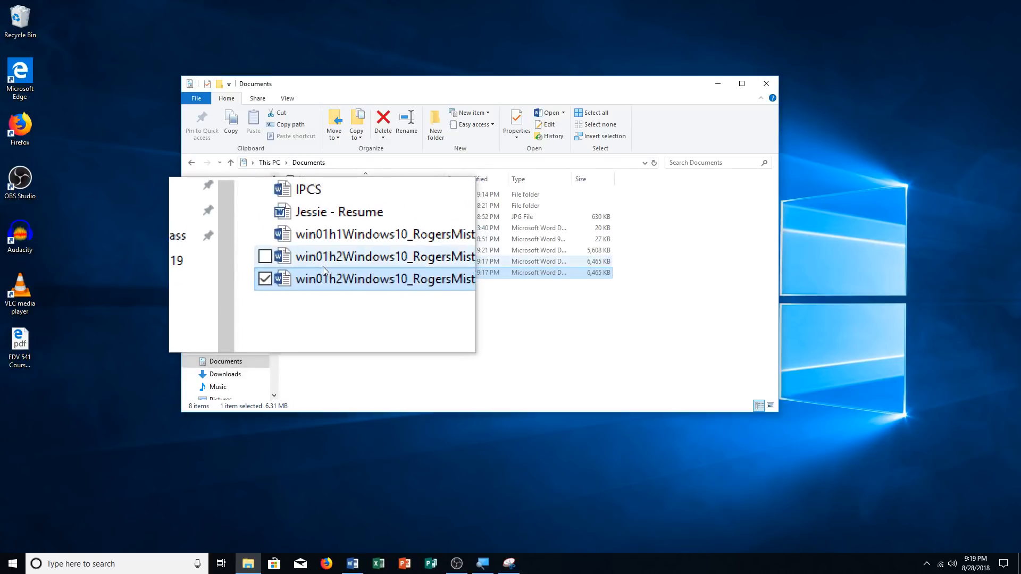
pyautogui.moveTo(324, 266)
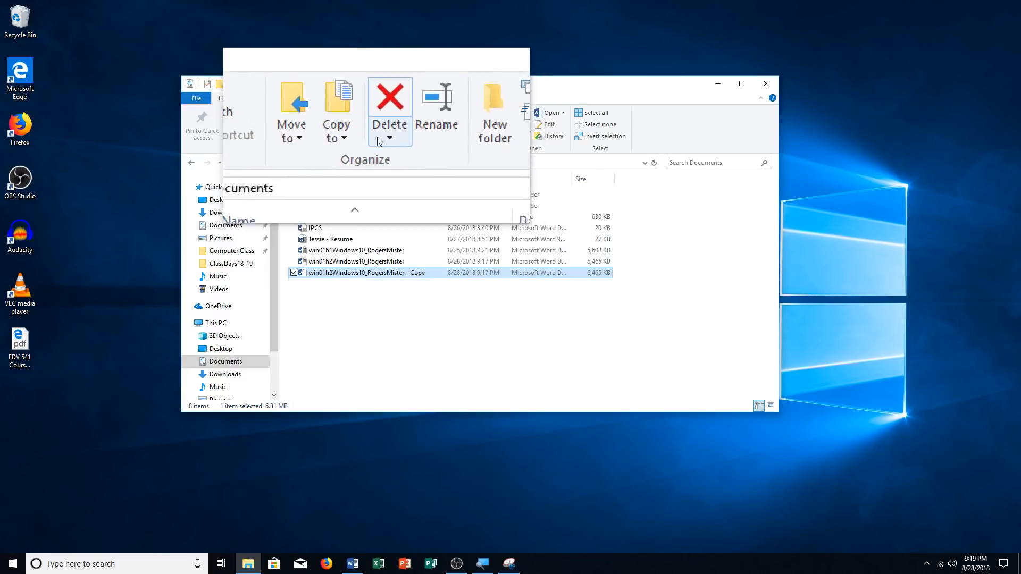
pyautogui.click(406, 121)
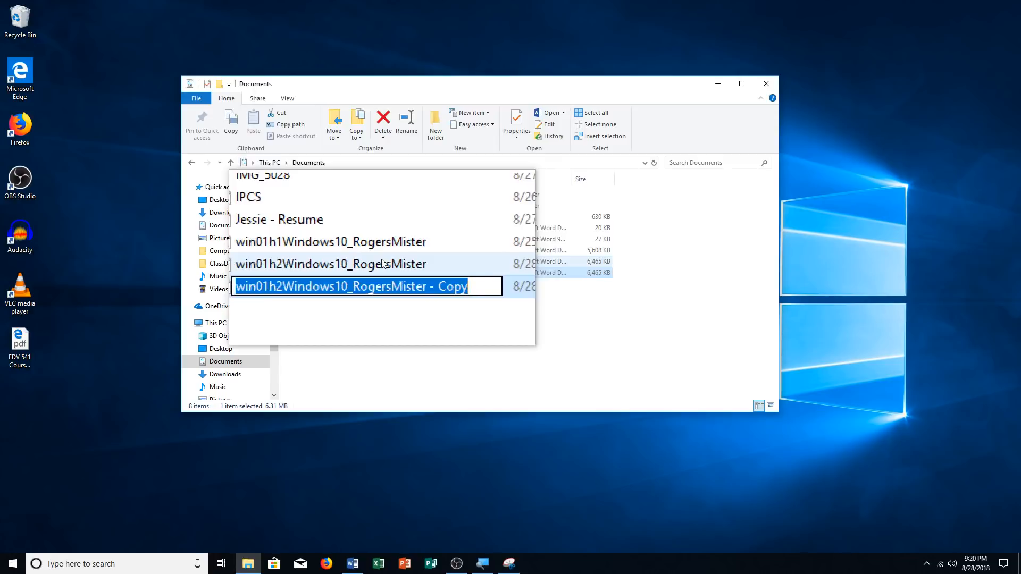
pyautogui.write('Homework')
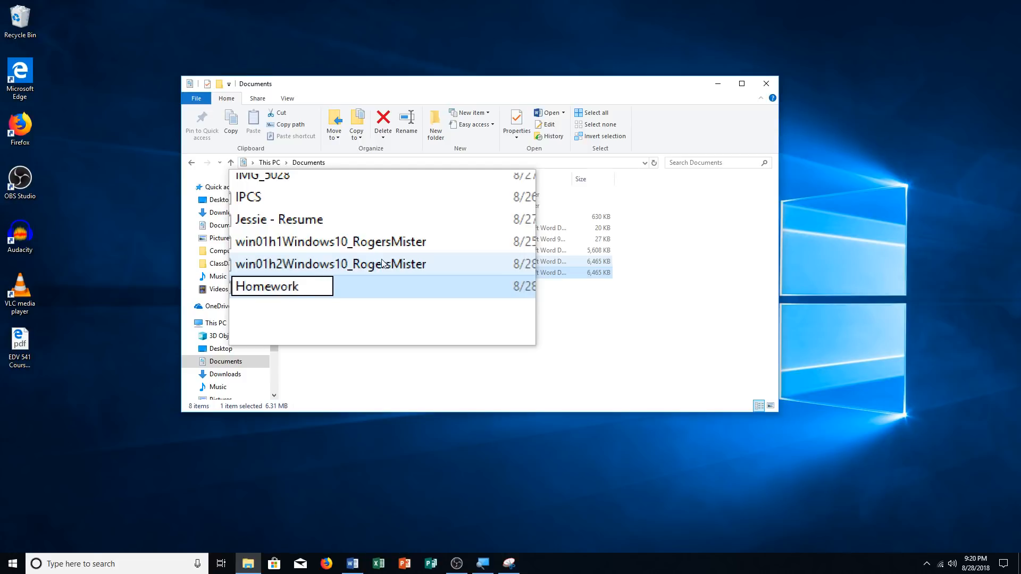
pyautogui.write('_Images')
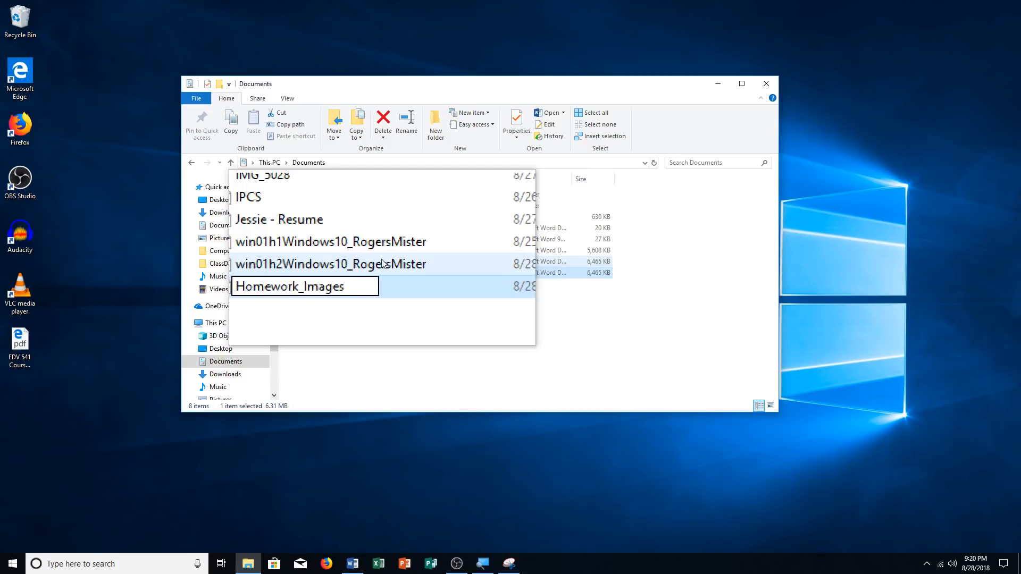
pyautogui.press('Return')
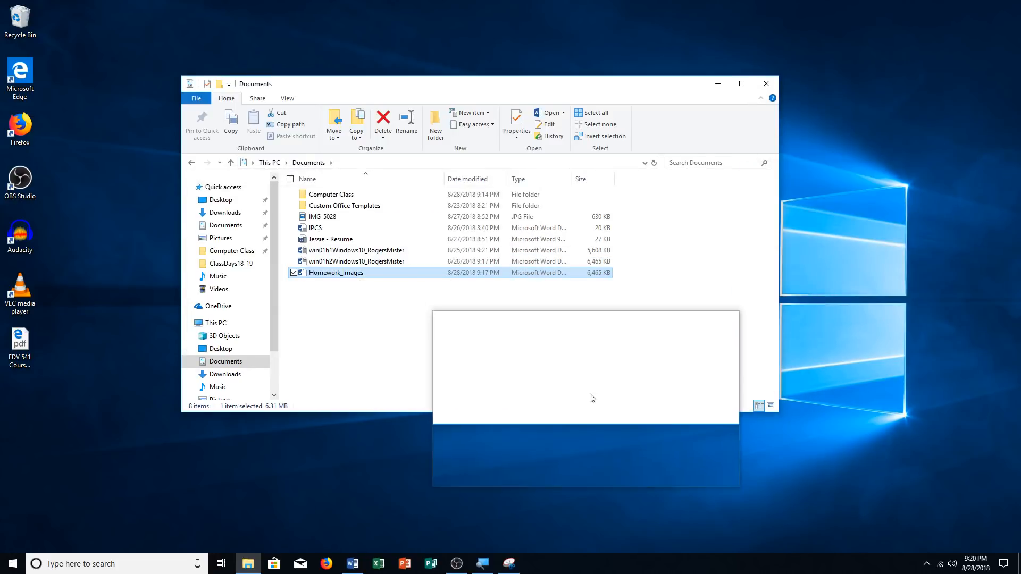
# - Switch to Snipping Tool and capture a full-screen snip showing the renamed Homework_Images file in Documents
pyautogui.click(509, 562)
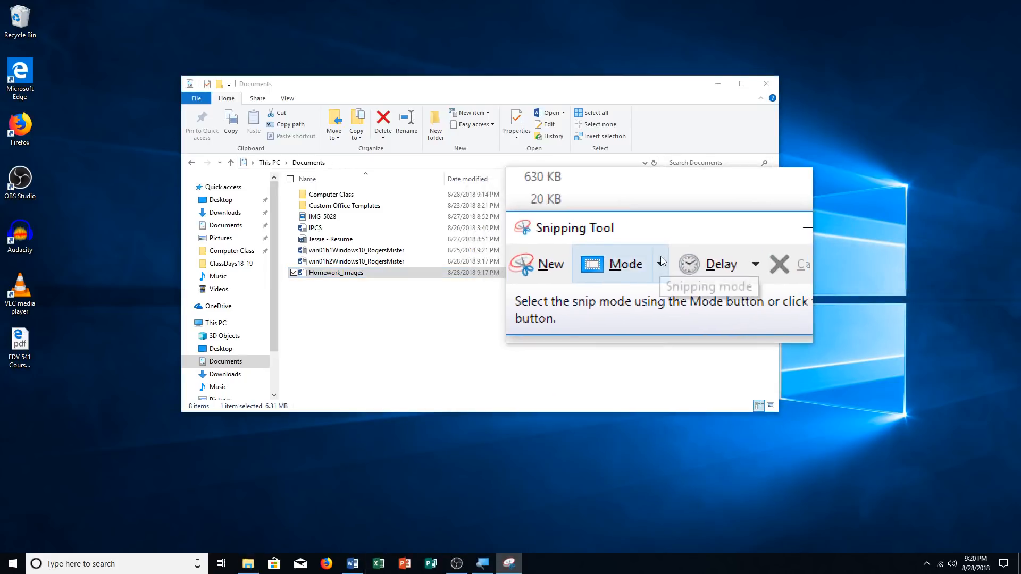
pyautogui.click(662, 261)
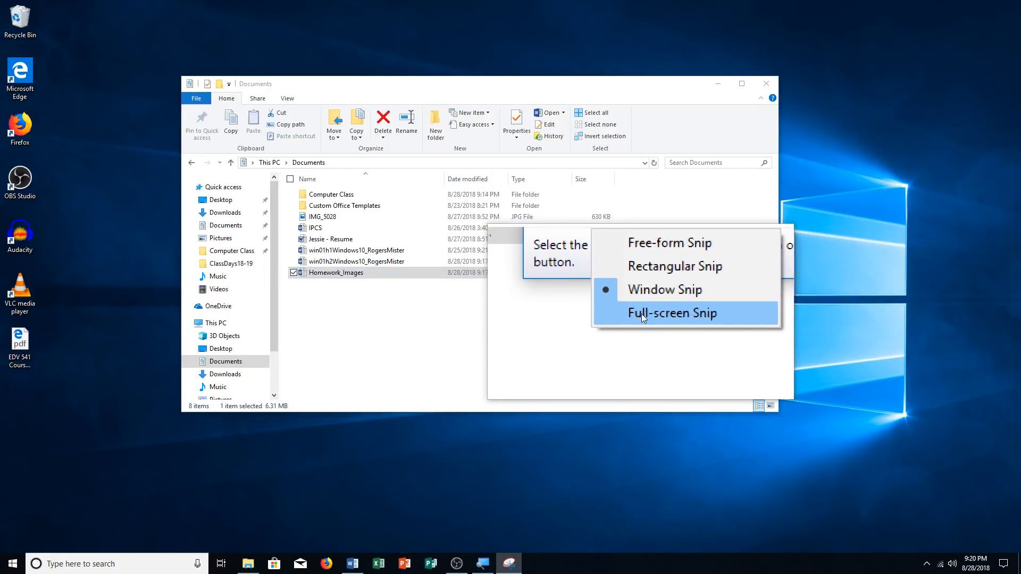
pyautogui.click(641, 314)
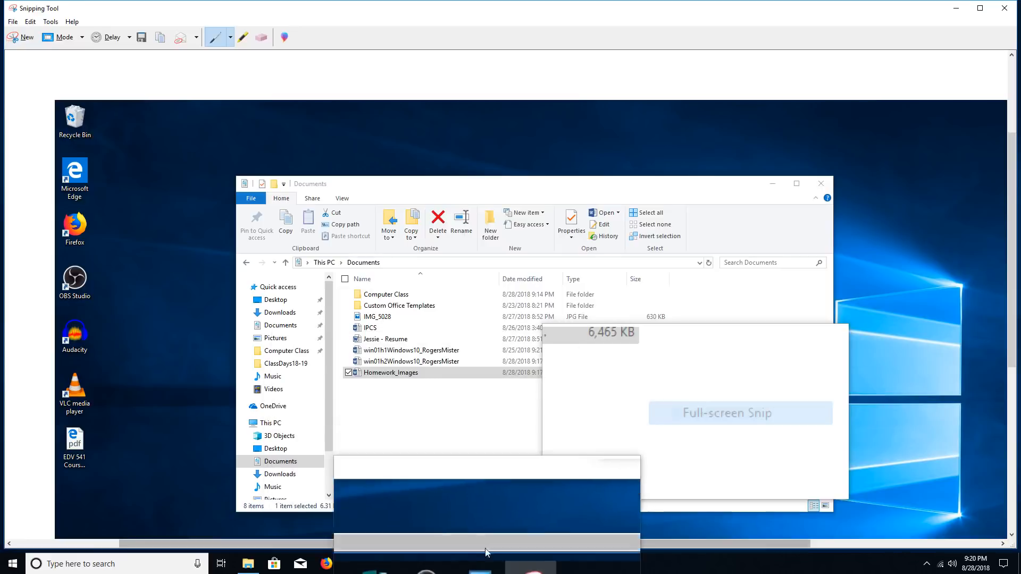
# - Switch to Word, paste the Homework_Images snip on a new line below the previous snip and save the document
pyautogui.click(352, 563)
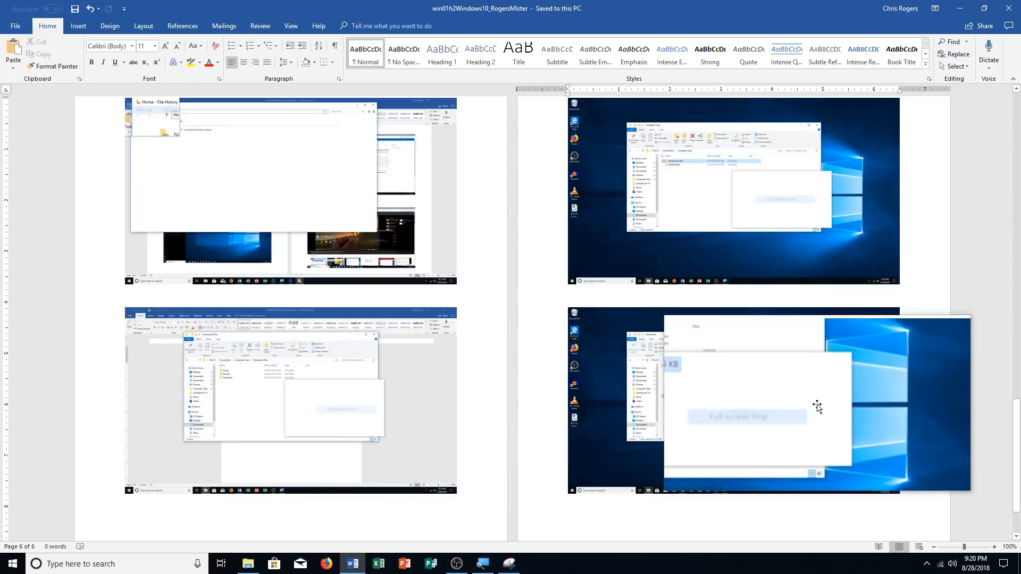
pyautogui.press('Return')
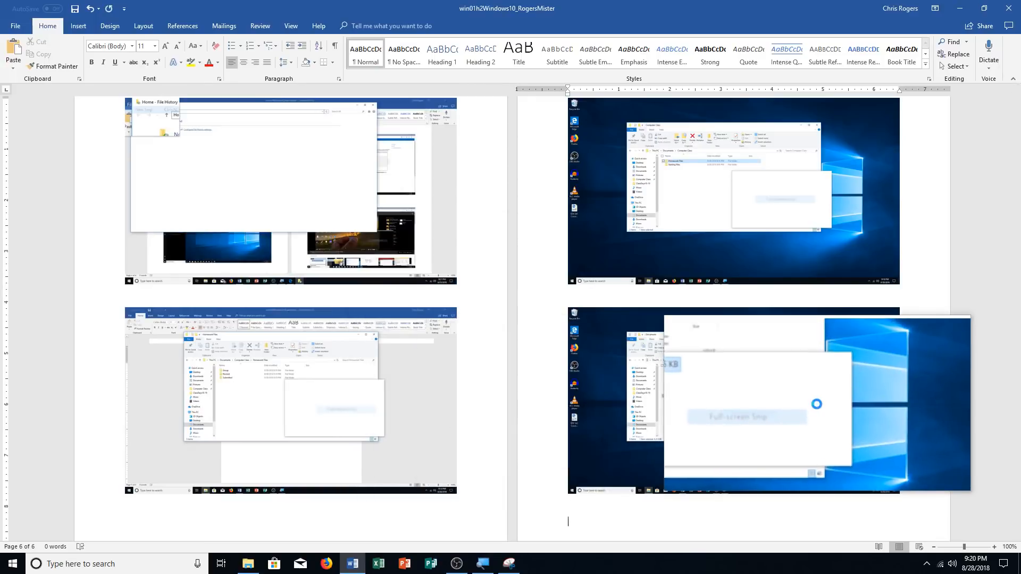
pyautogui.hotkey('ctrl', 'v')
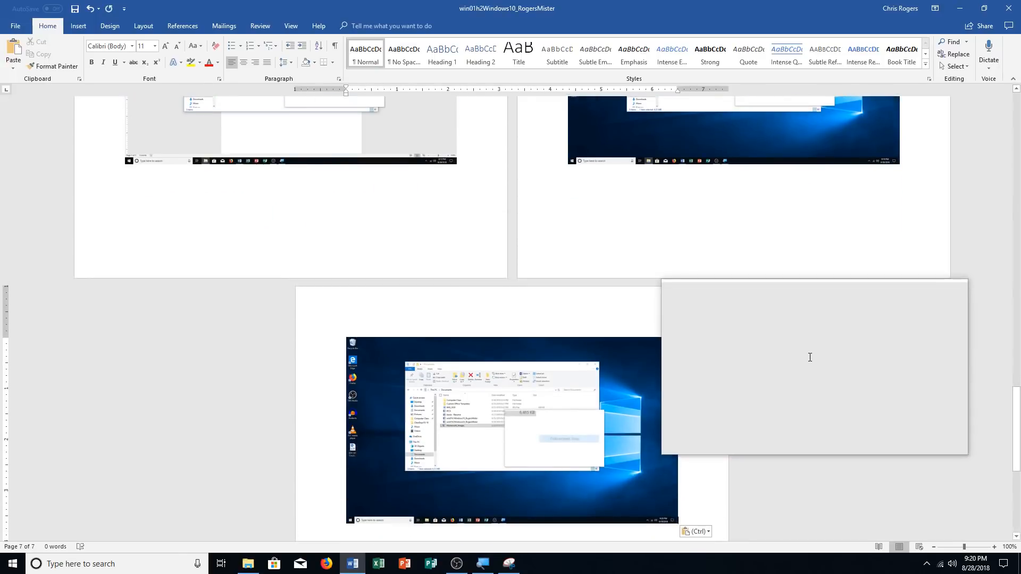
pyautogui.hotkey('ctrl', 's')
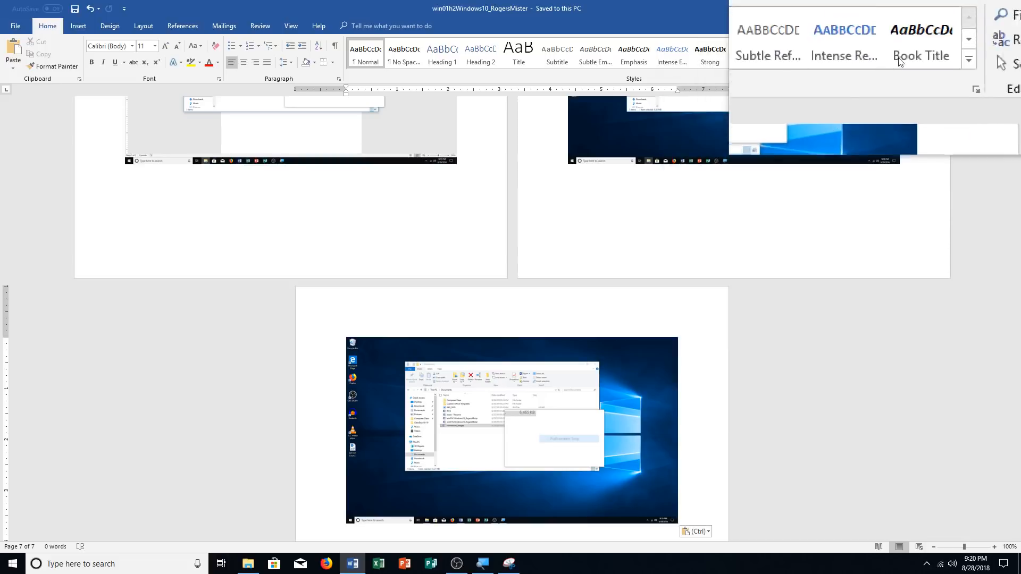
# - Return to the Documents folder window by minimizing Word, discarding the current snip and minimizing Snipping Tool
pyautogui.click(953, 5)
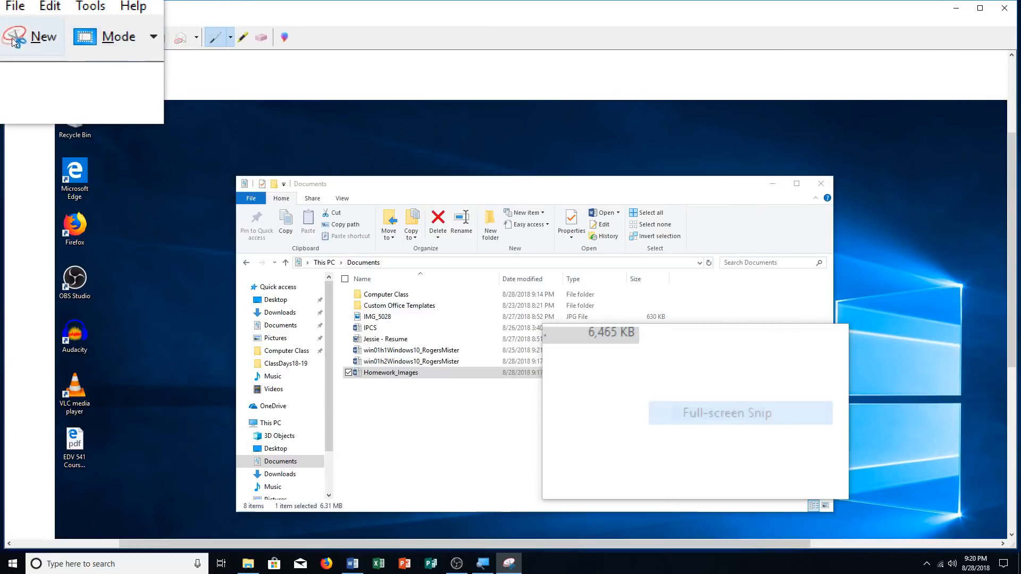
pyautogui.click(13, 41)
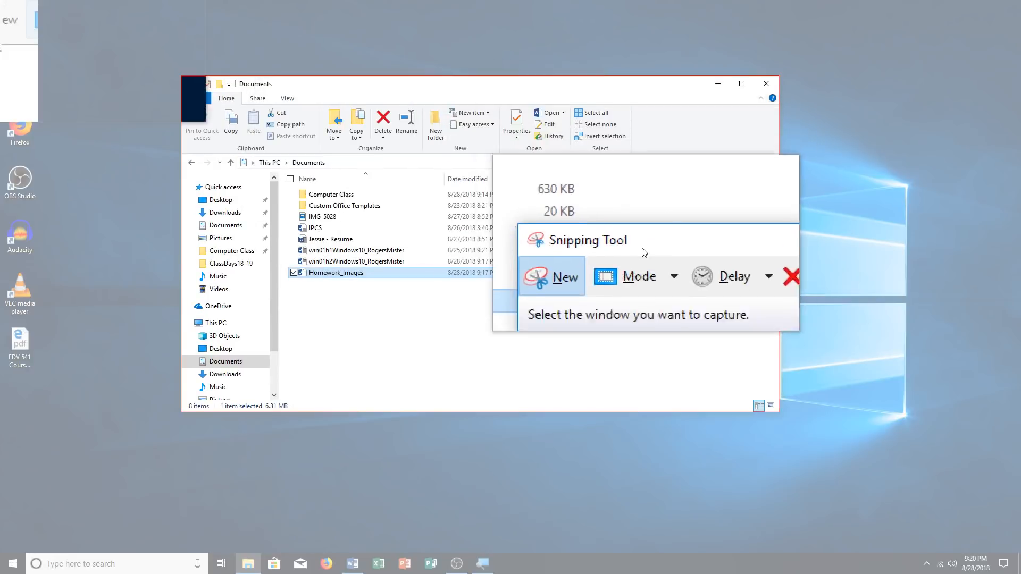
pyautogui.click(662, 261)
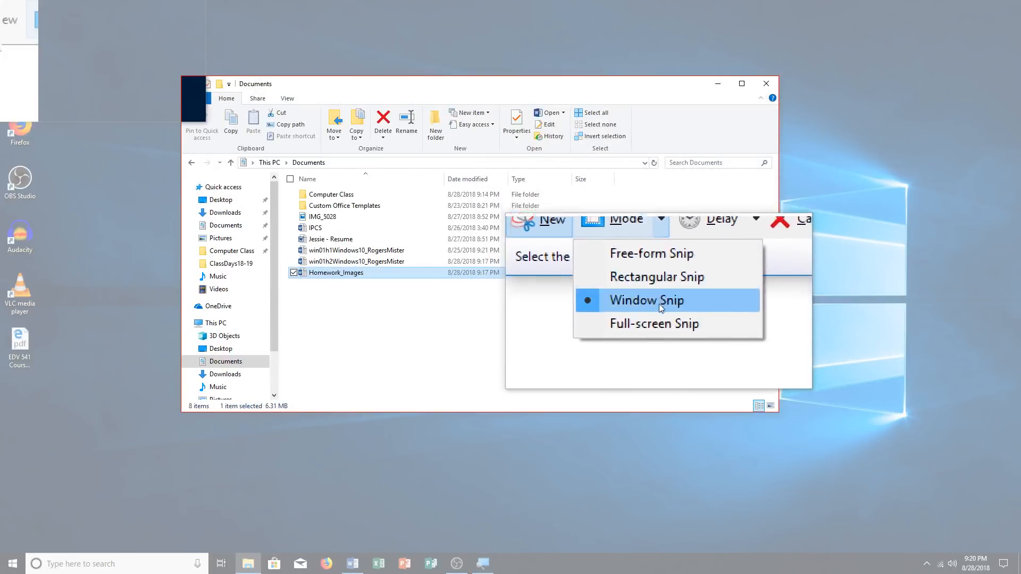
pyautogui.click(663, 325)
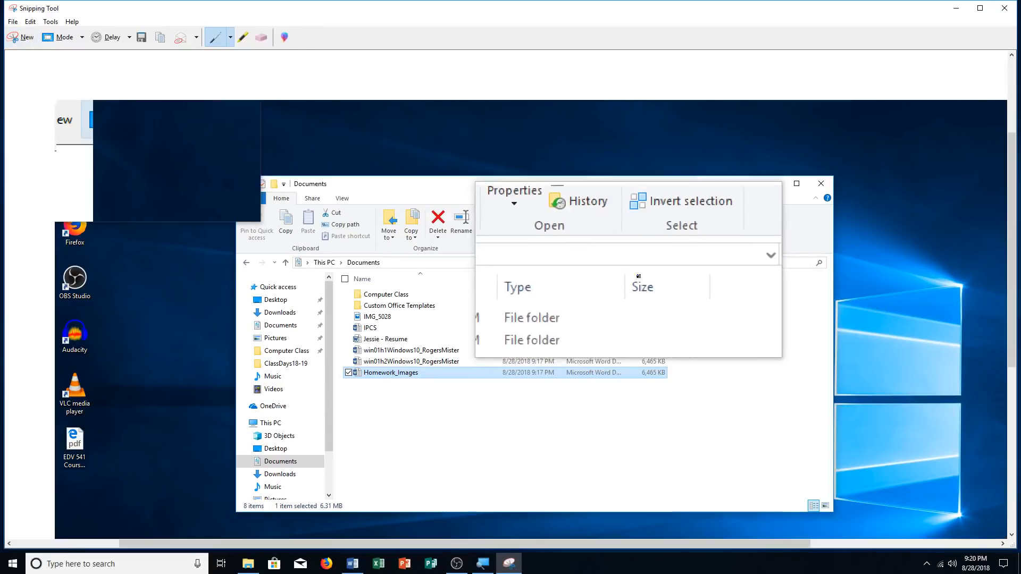
pyautogui.click(34, 30)
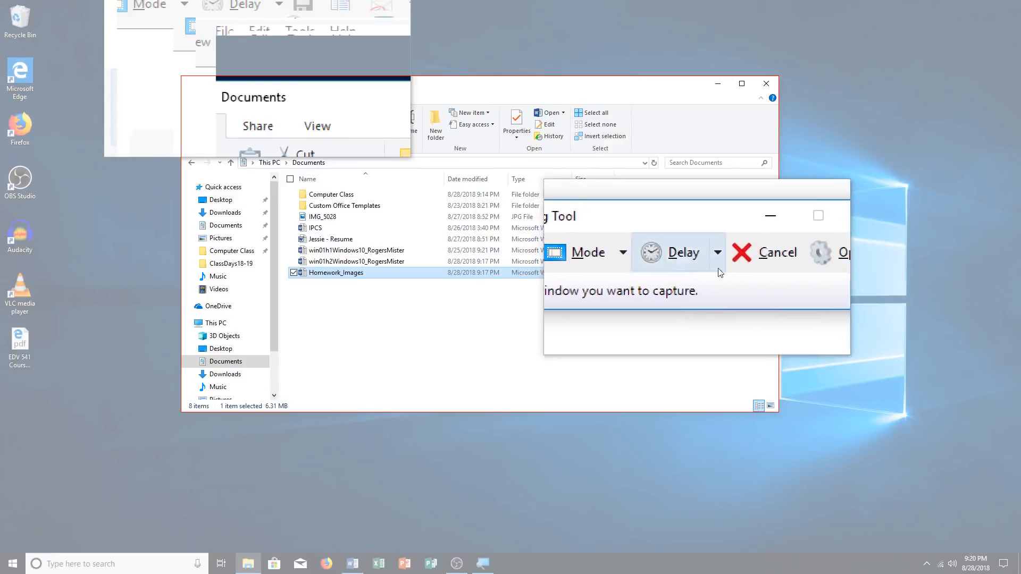
pyautogui.click(729, 264)
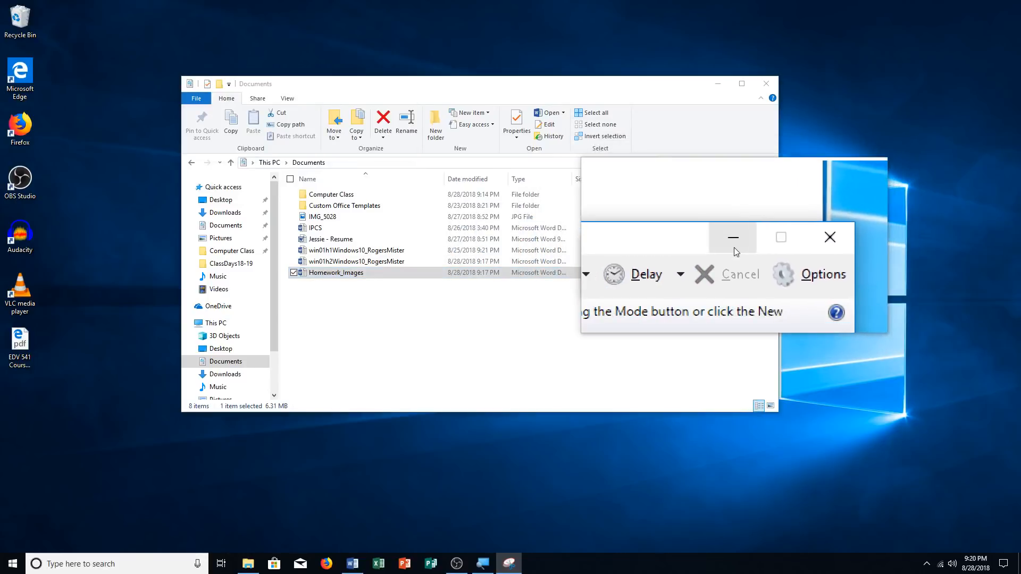
pyautogui.click(733, 247)
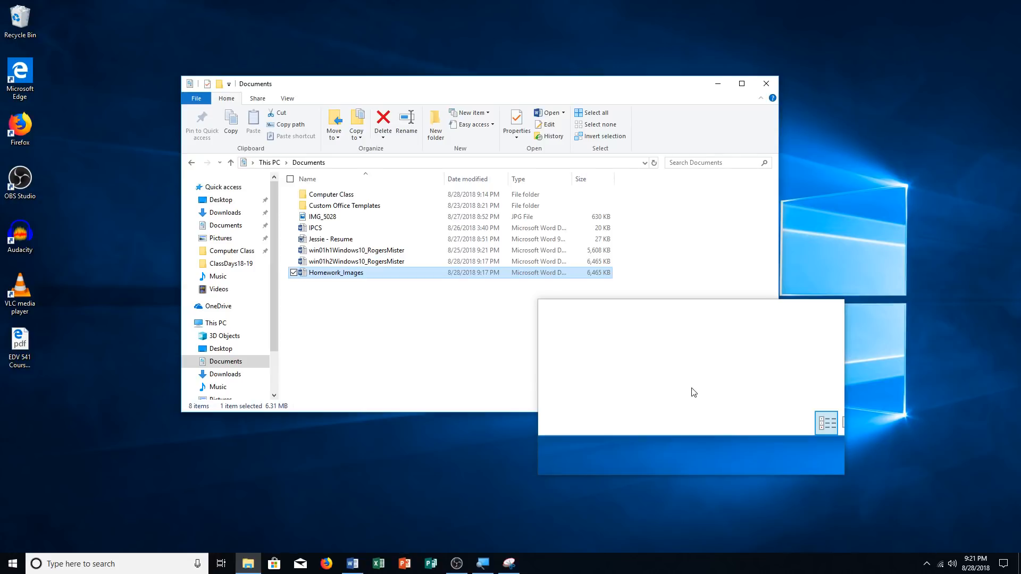
pyautogui.moveTo(694, 392); pyautogui.dragTo(687, 390)
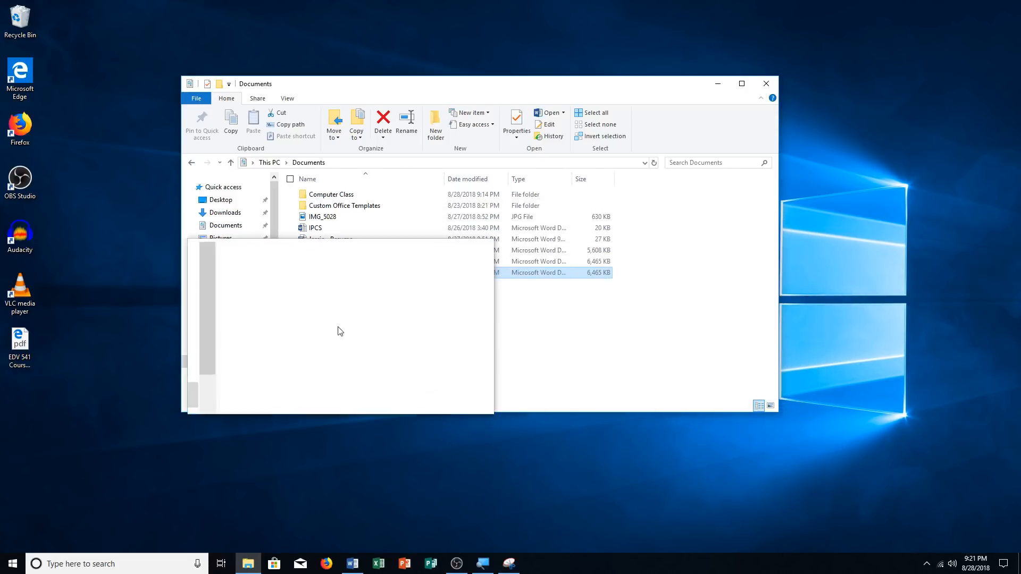
pyautogui.click(292, 180)
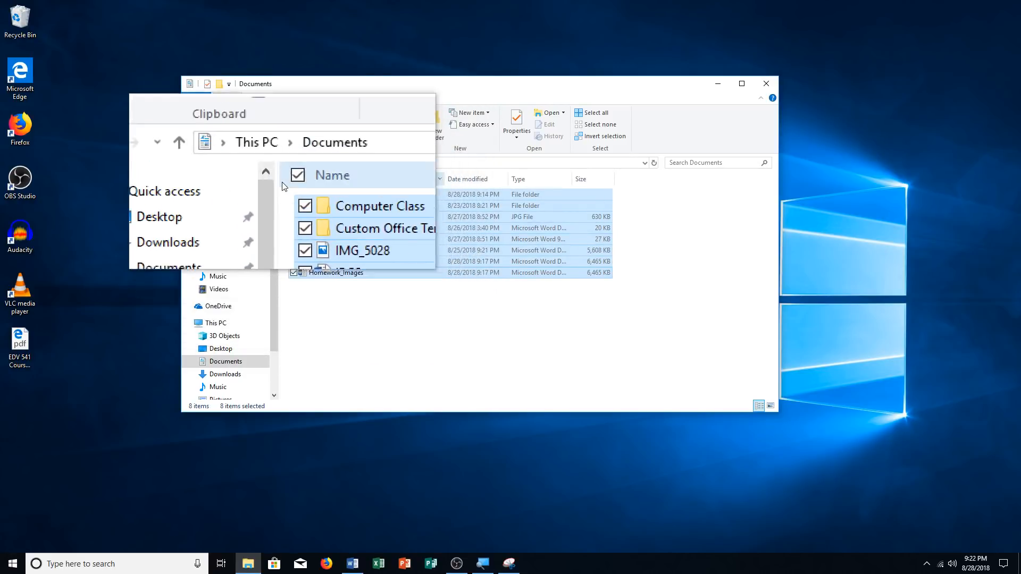
pyautogui.click(291, 180)
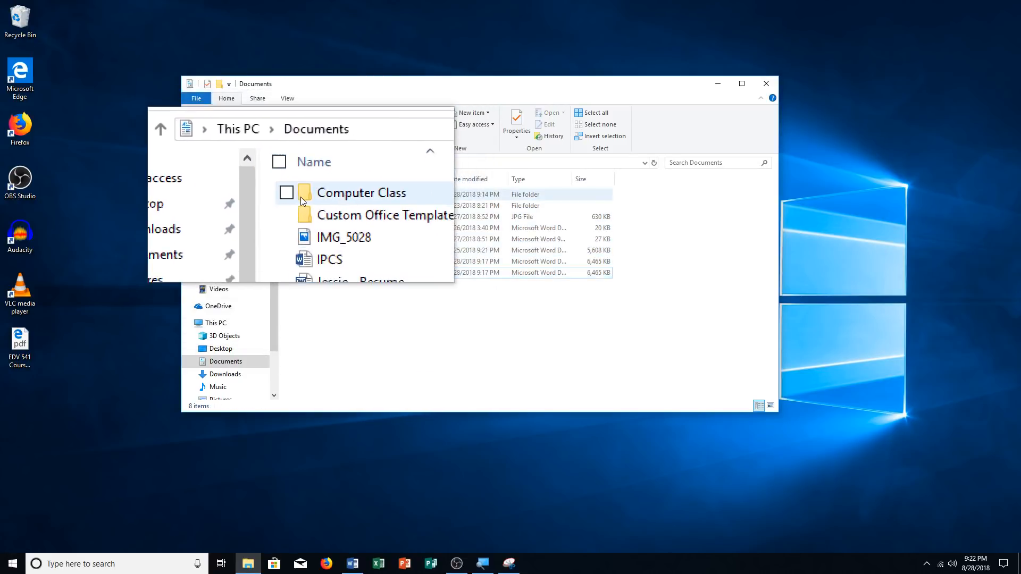
# - Compress the Computer Class folder, the win01h1 and win01h2 homework documents and Homework_Images into one zip file
pyautogui.click(293, 195)
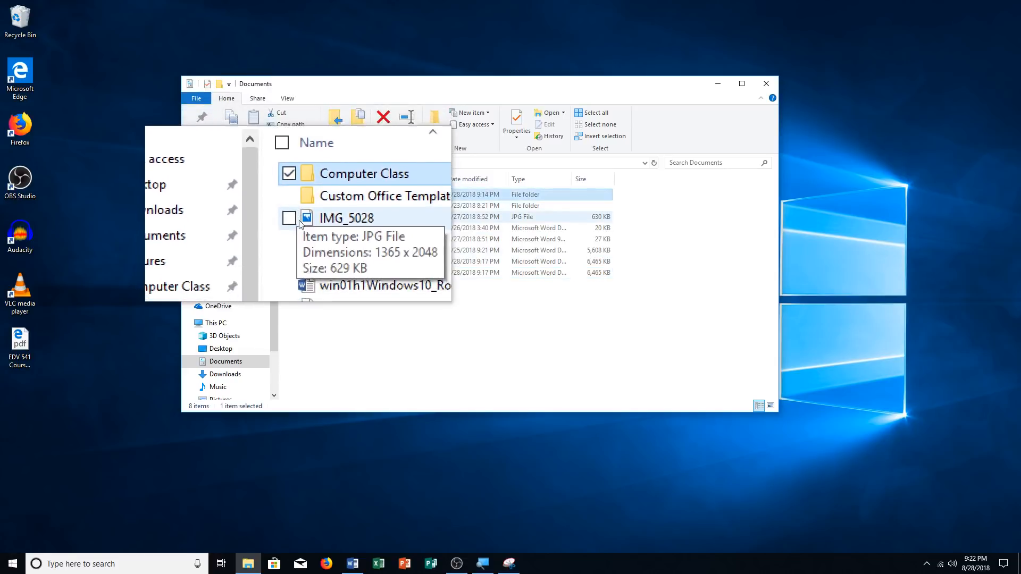
pyautogui.click(290, 249)
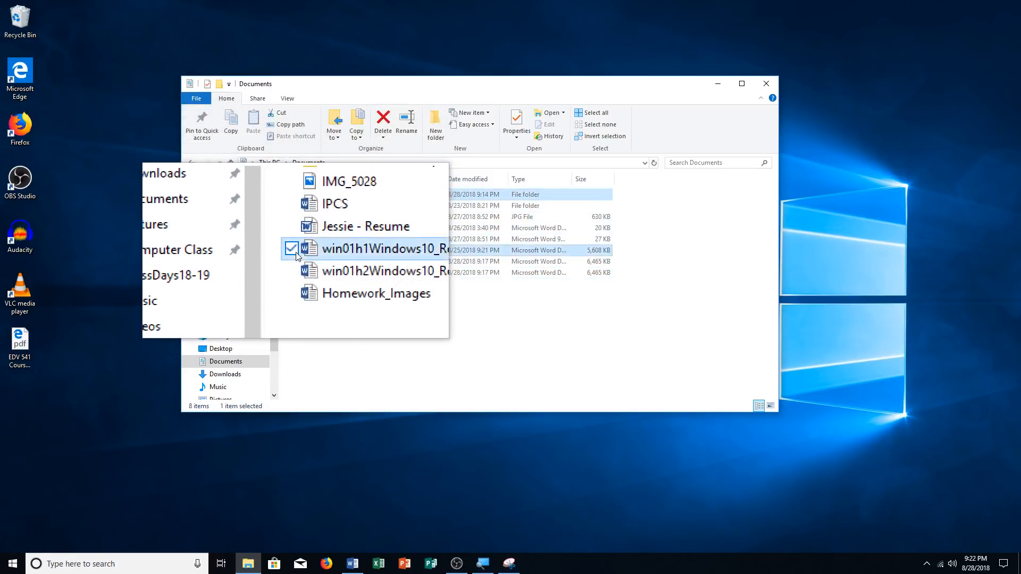
pyautogui.click(291, 261)
pyautogui.click(290, 273)
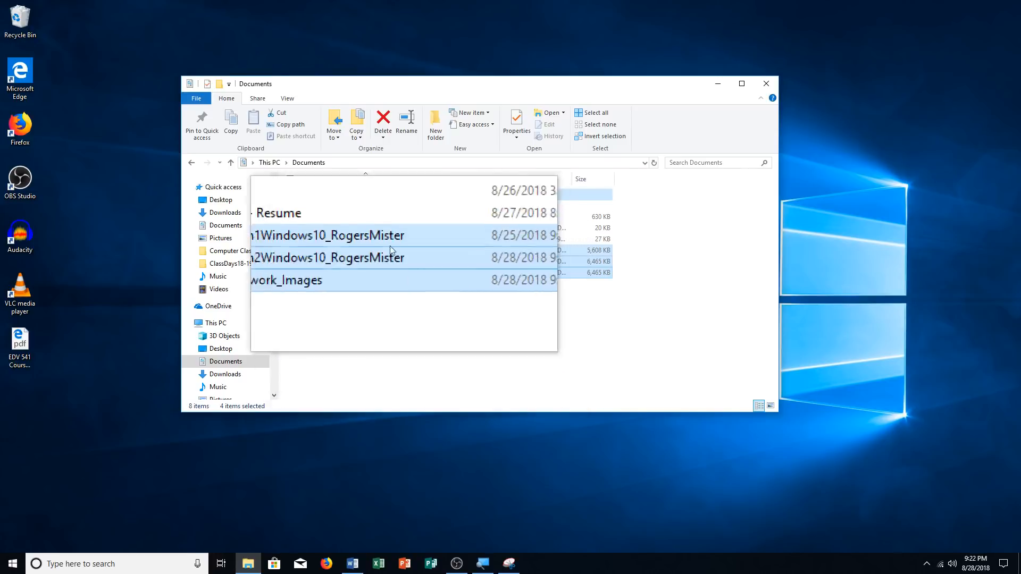
pyautogui.click(255, 98)
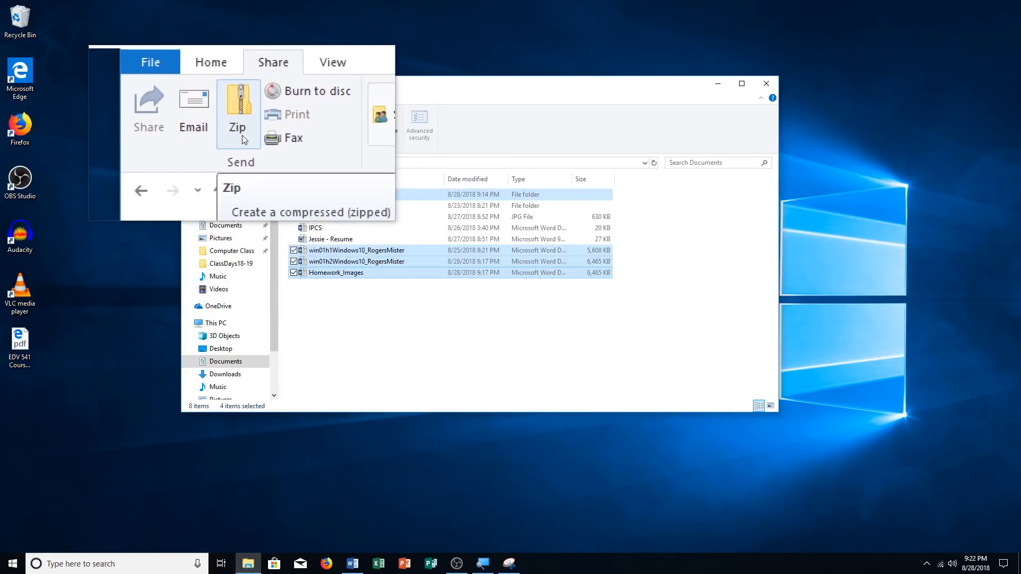
pyautogui.click(242, 135)
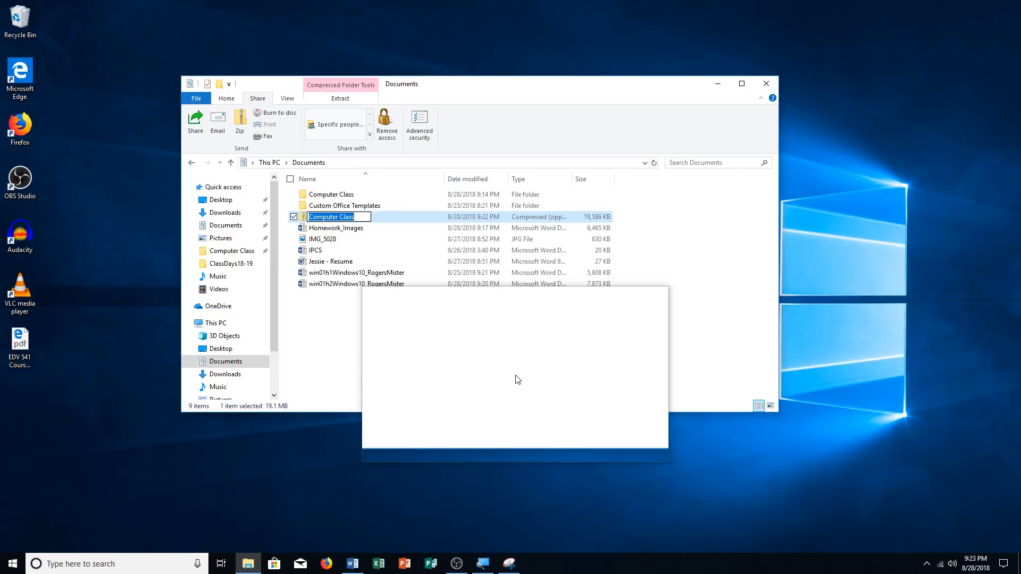
# - Rename the new zip file in Documents as "Windows 10 Homework"
pyautogui.press('Return')
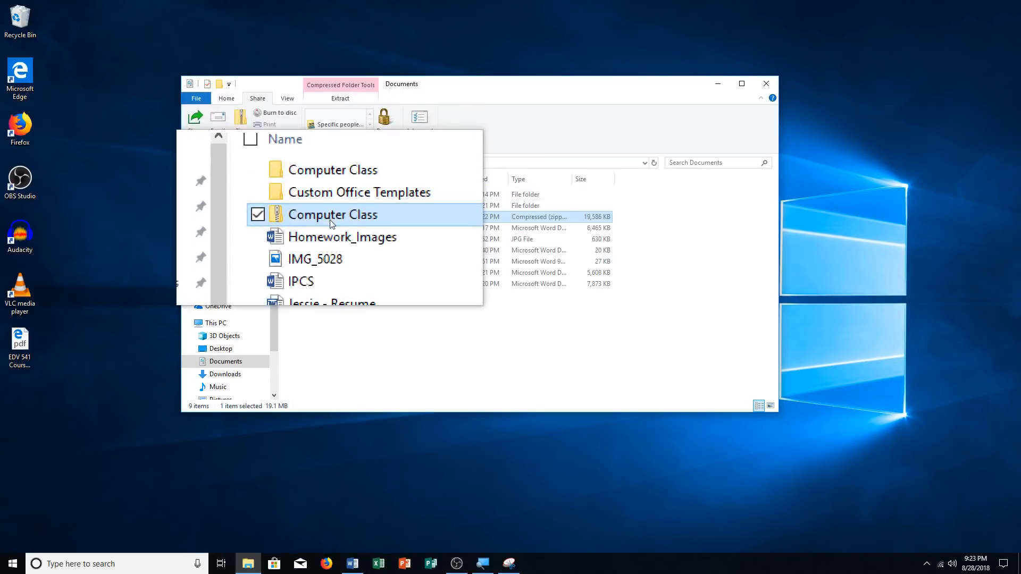
pyautogui.rightClick(329, 219)
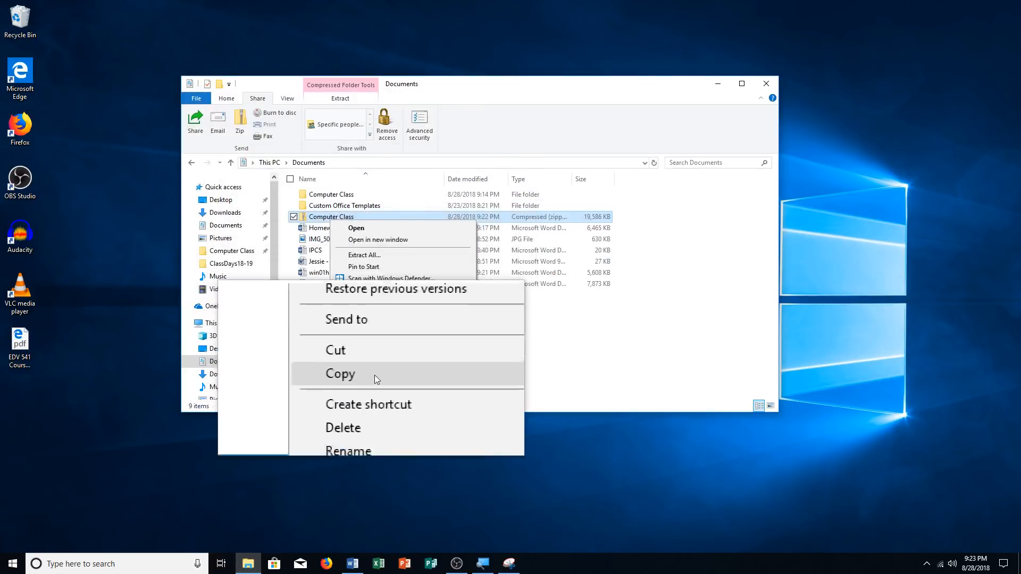
pyautogui.click(378, 411)
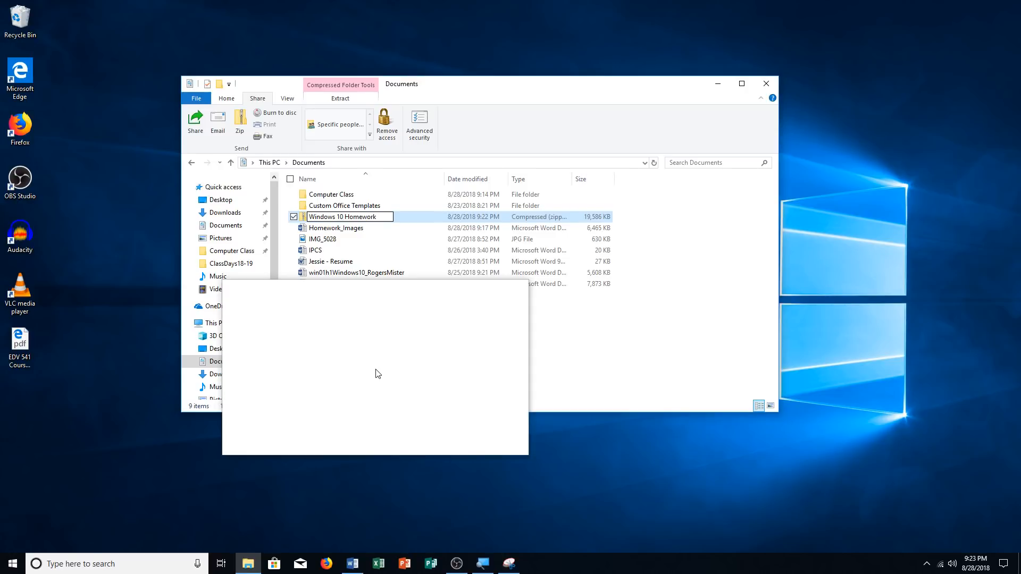
pyautogui.press('Return')
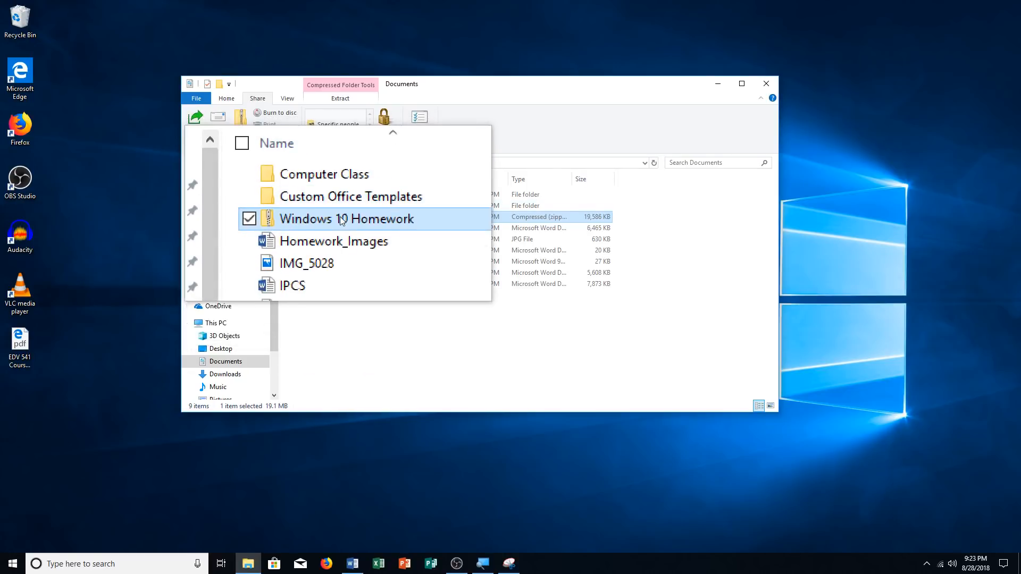
# - Copy the Windows 10 Homework zip file into the Computer Class folder and open that folder
pyautogui.moveTo(340, 221); pyautogui.dragTo(225, 250)
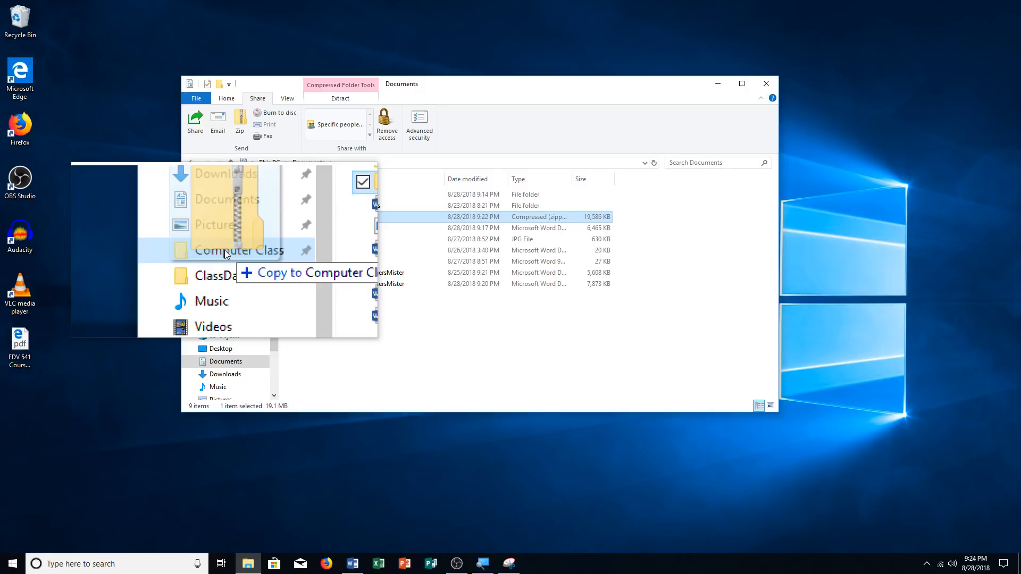
pyautogui.moveTo(225, 250); pyautogui.dragTo(225, 250)
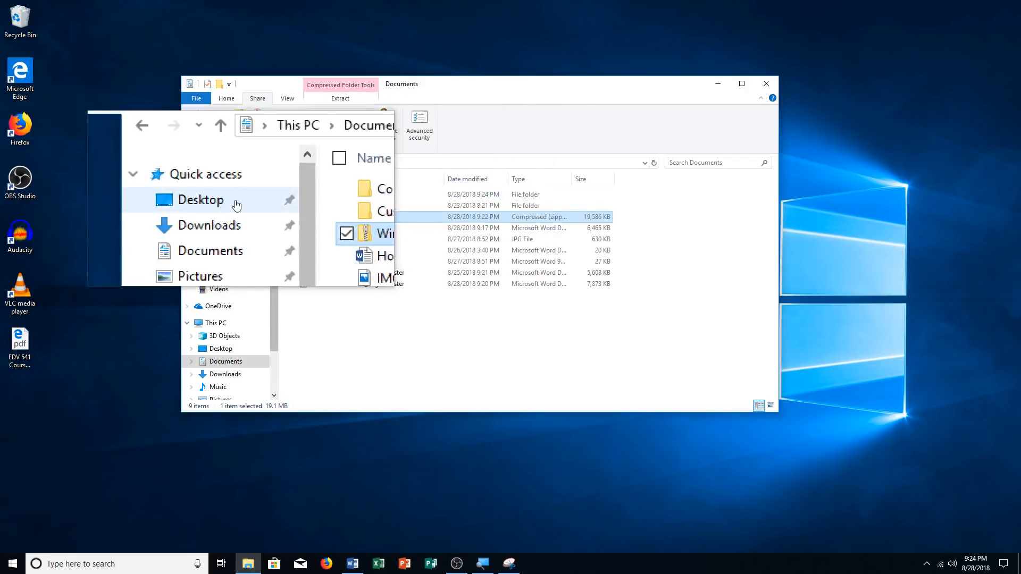
pyautogui.click(242, 259)
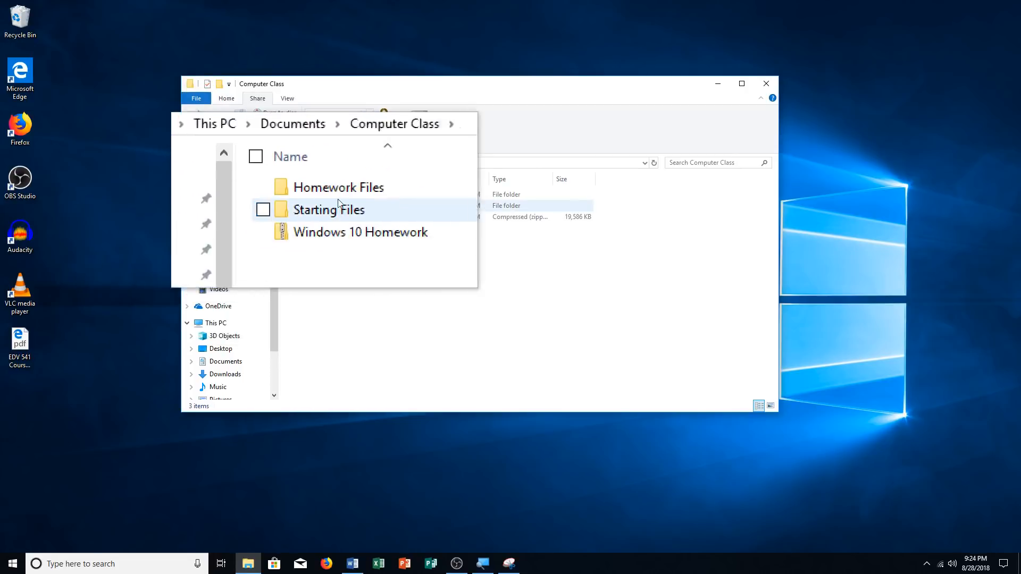
# - Open the Windows 10 Homework zip file in Computer Class with File Explorer to show its contents
pyautogui.click(351, 218)
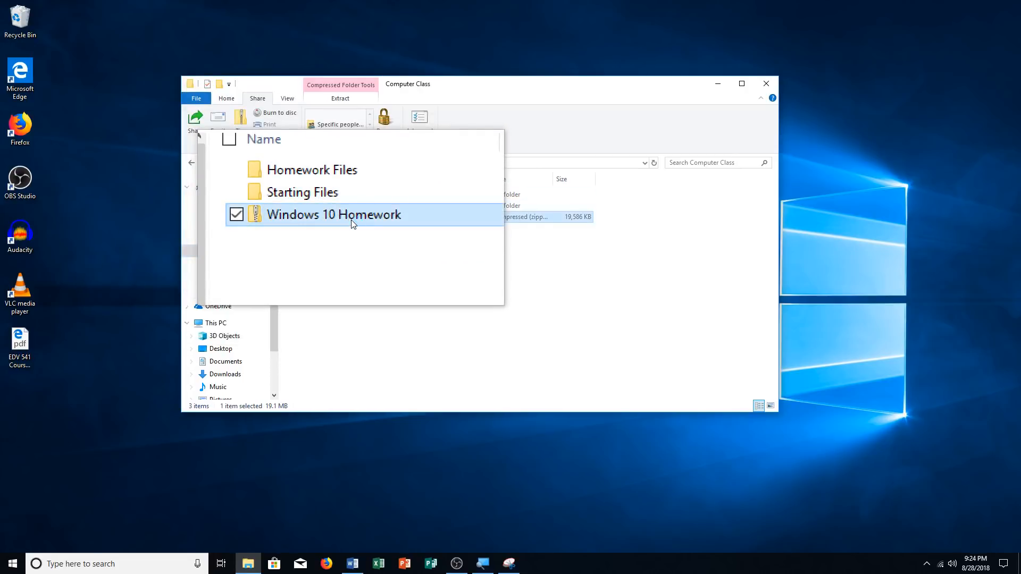
pyautogui.doubleClick(351, 219)
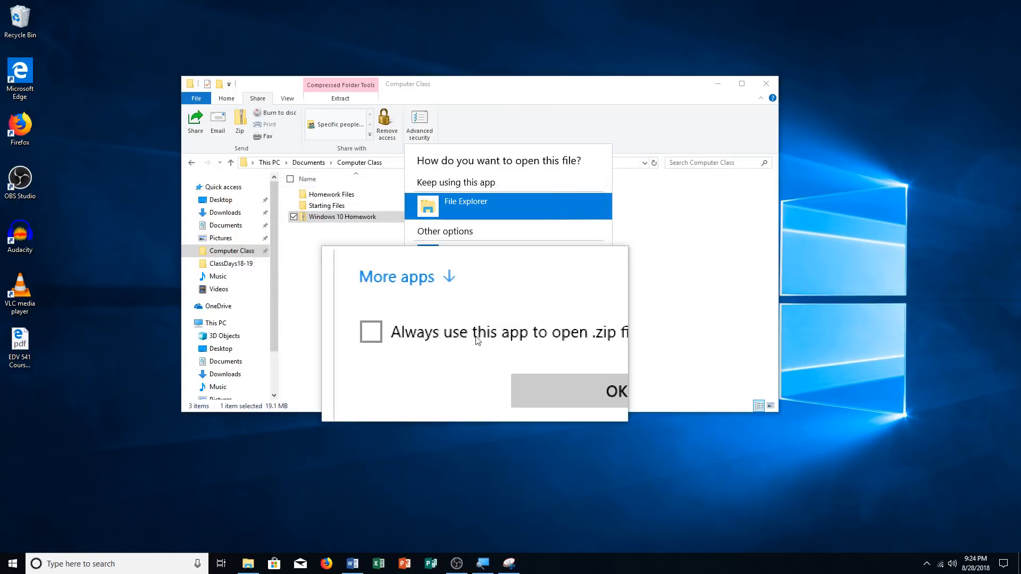
pyautogui.click(519, 362)
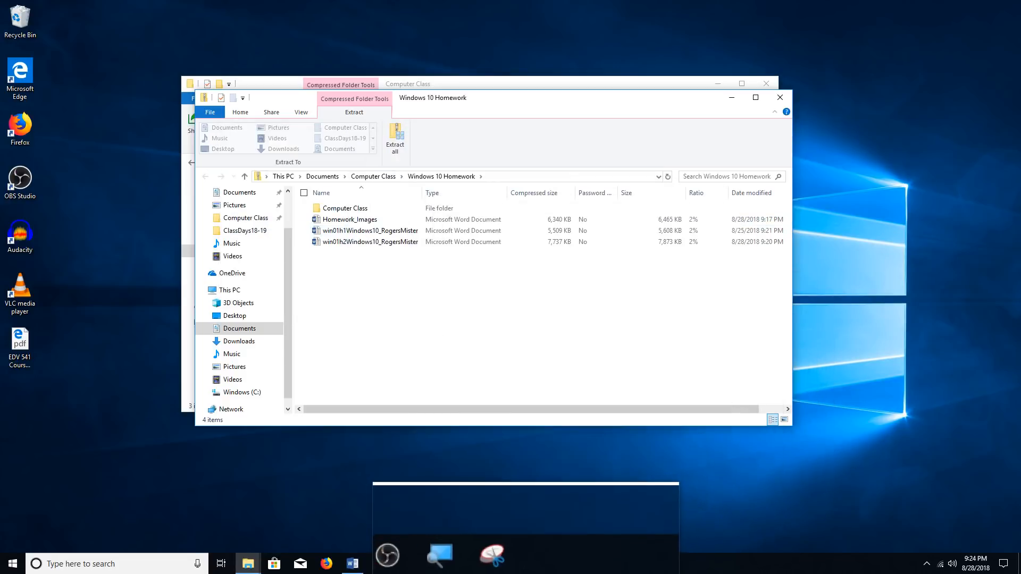
# - Switch to Snipping Tool and capture a full-screen snip showing the contents of the Windows 10 Homework zip file
pyautogui.click(509, 564)
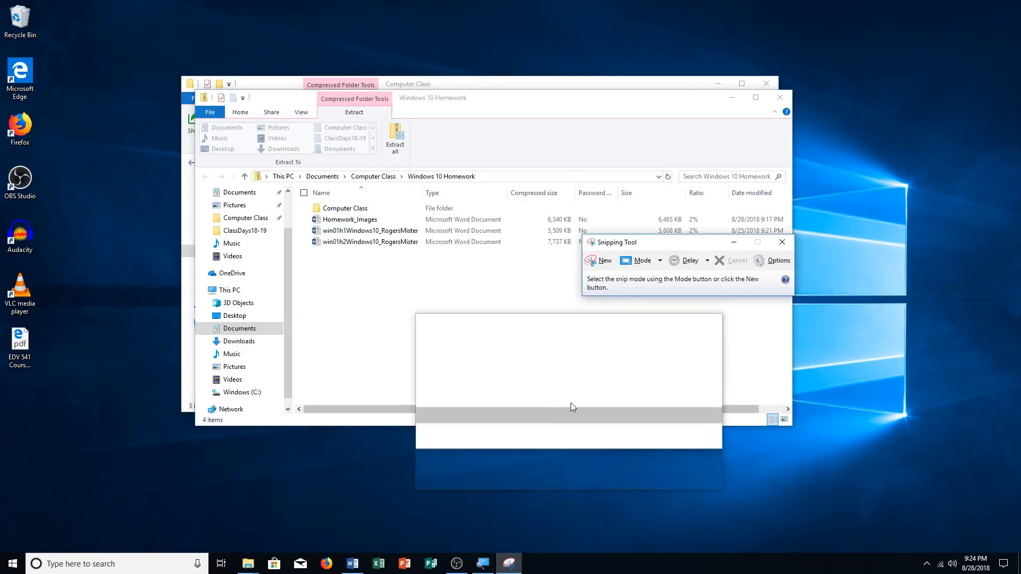
pyautogui.click(656, 268)
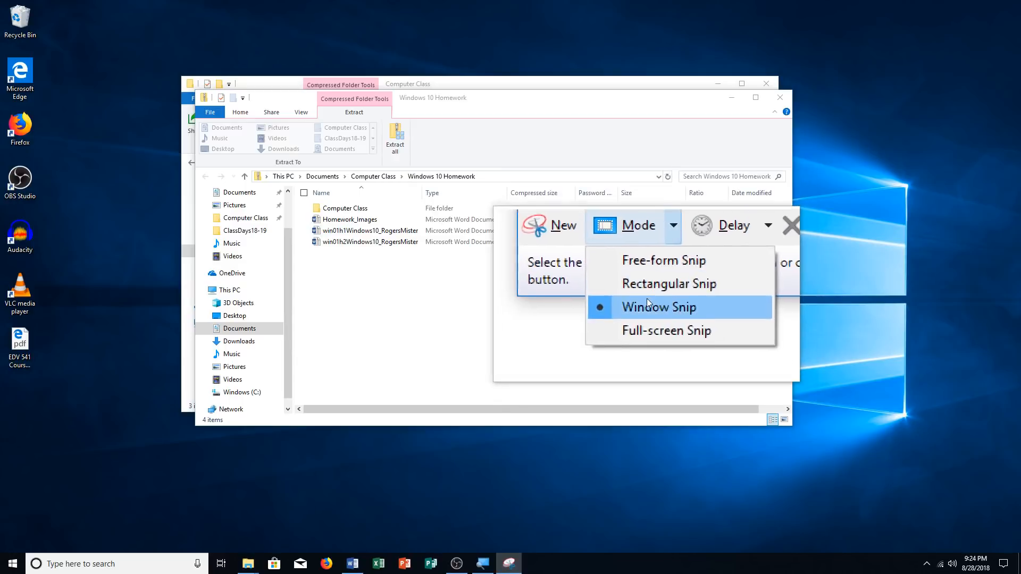
pyautogui.click(653, 318)
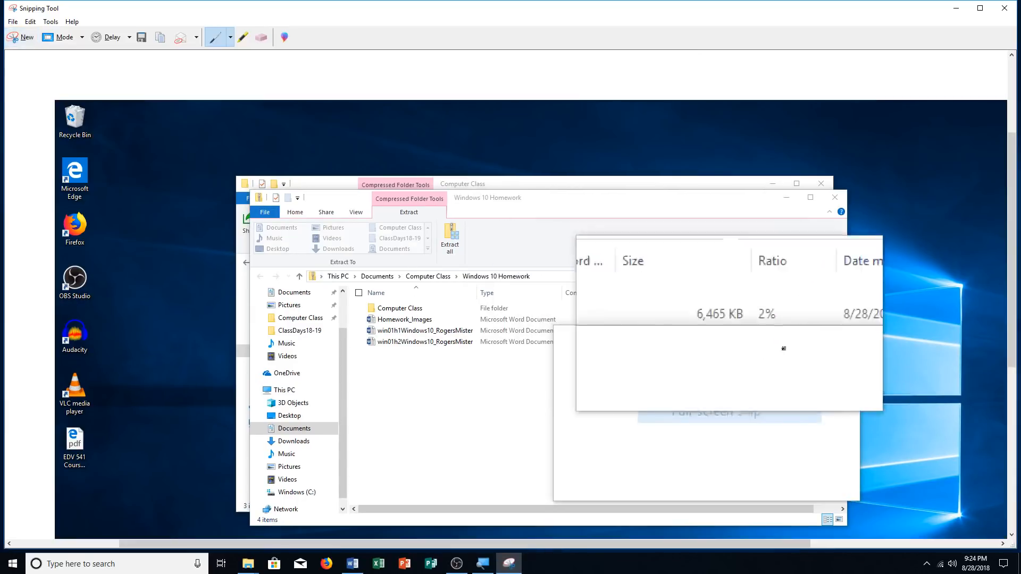
# - Switch to Word and paste the zip contents snip on a new line below the last image in the homework document
pyautogui.click(354, 564)
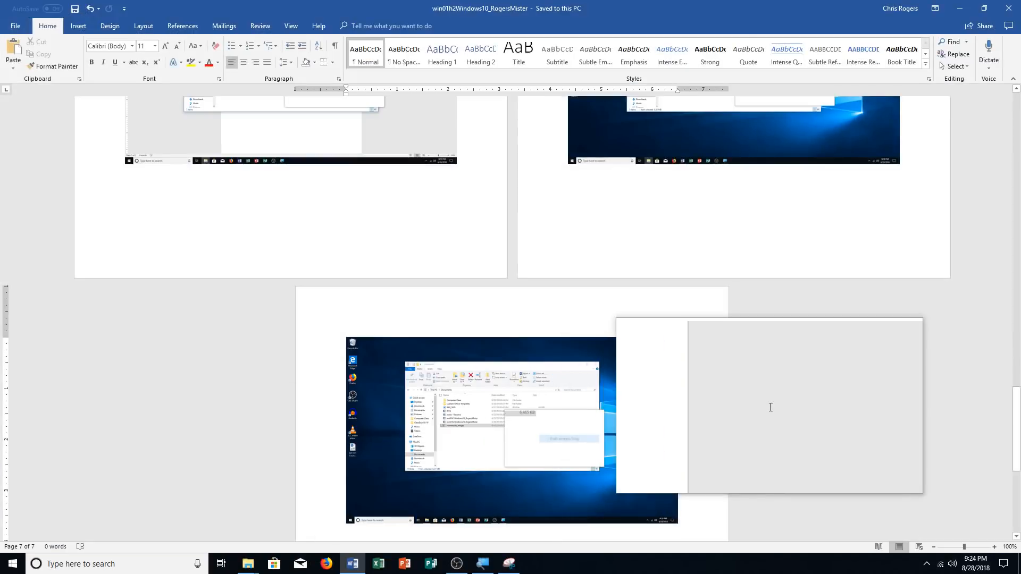
pyautogui.press('Return')
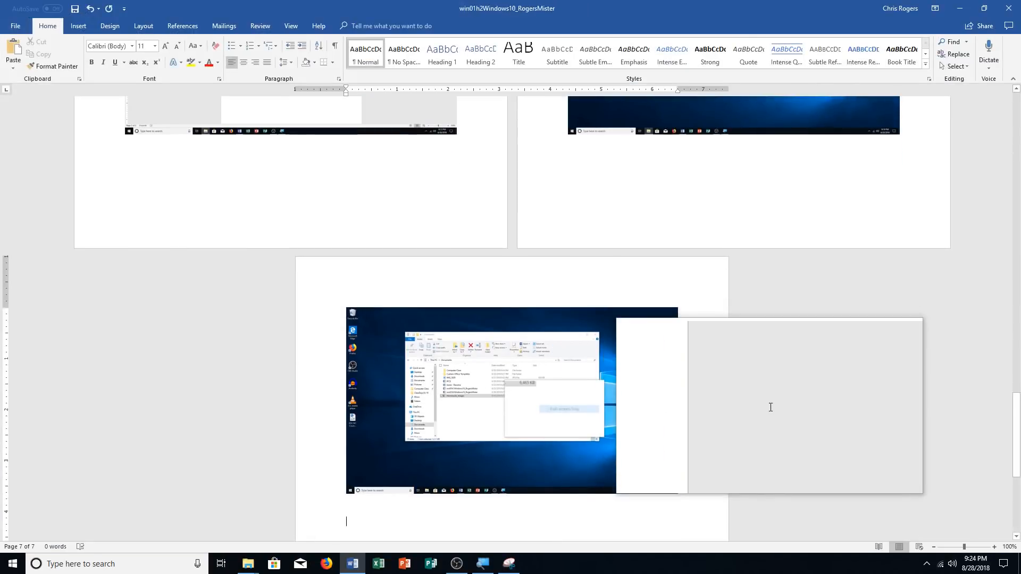
pyautogui.hotkey('ctrl', 'v')
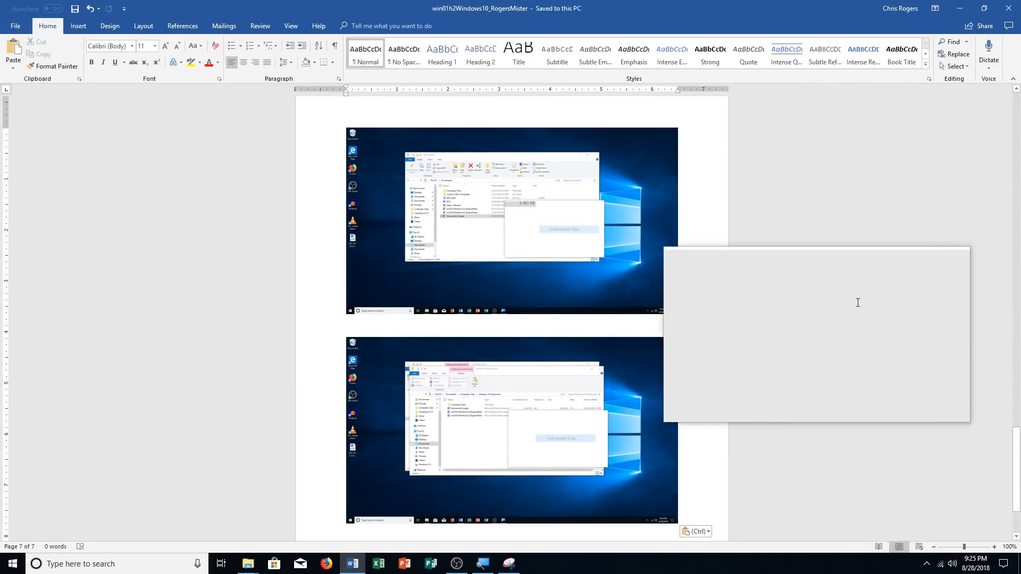
# - Return to File Explorer and extract all files of the Windows 10 Homework zip into a Windows 10 Homework folder inside Computer Class
pyautogui.click(952, 10)
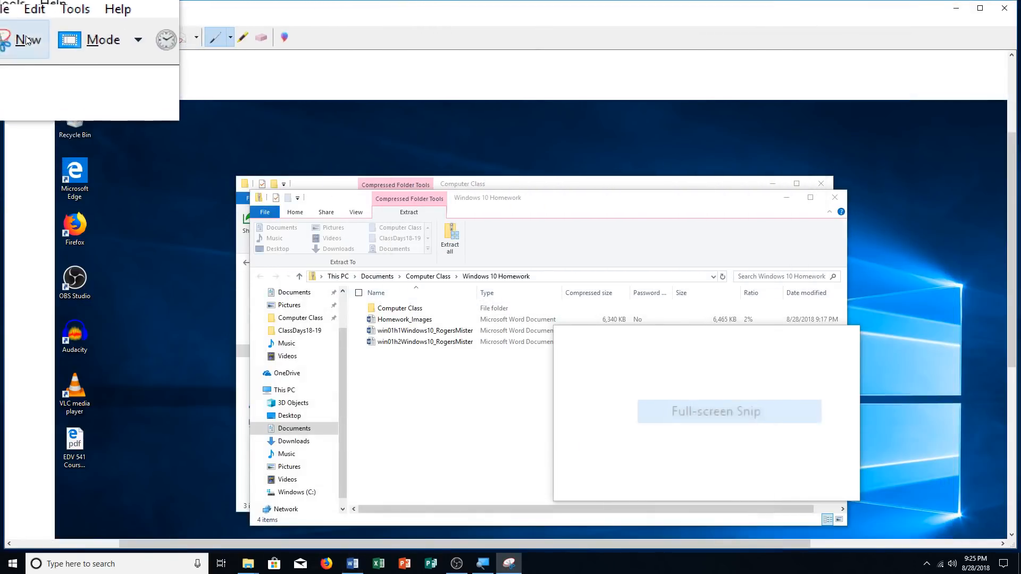
pyautogui.click(50, 44)
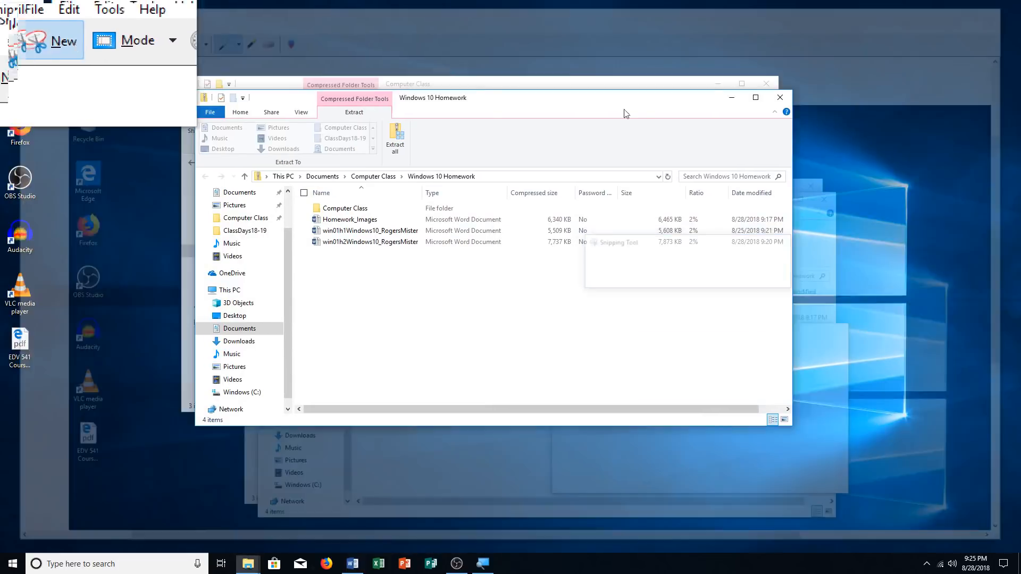
pyautogui.click(728, 261)
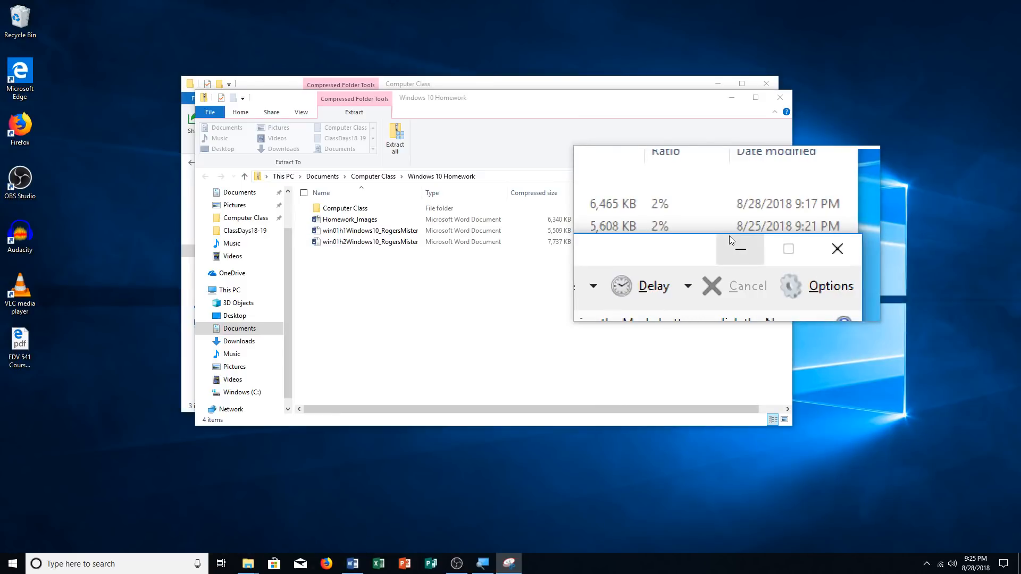
pyautogui.click(729, 235)
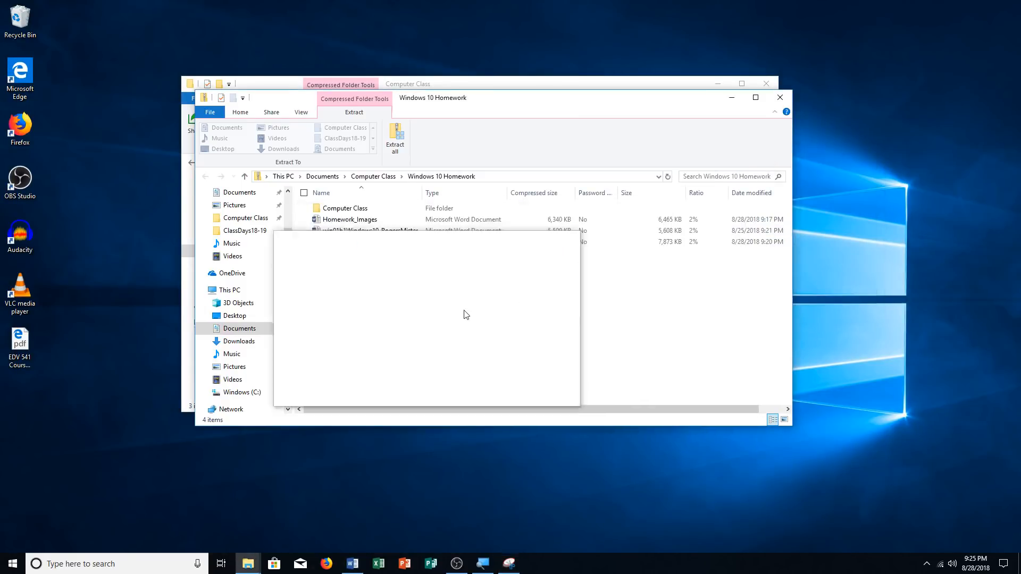
pyautogui.click(405, 148)
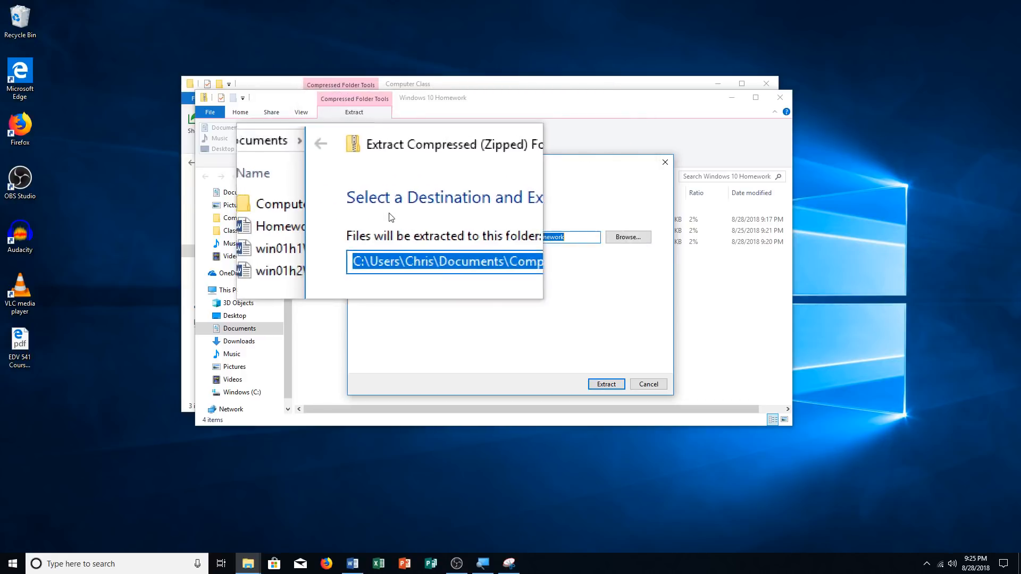
pyautogui.click(622, 386)
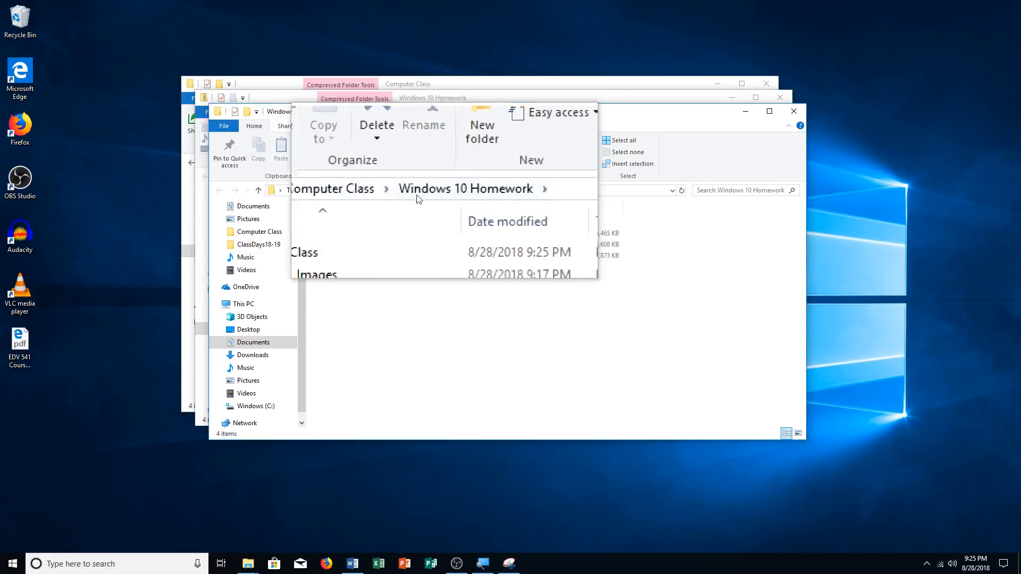
# - Go up to the Computer Class folder and capture a full-screen snip showing the extracted Windows 10 Homework folder beside the zip file
pyautogui.click(381, 186)
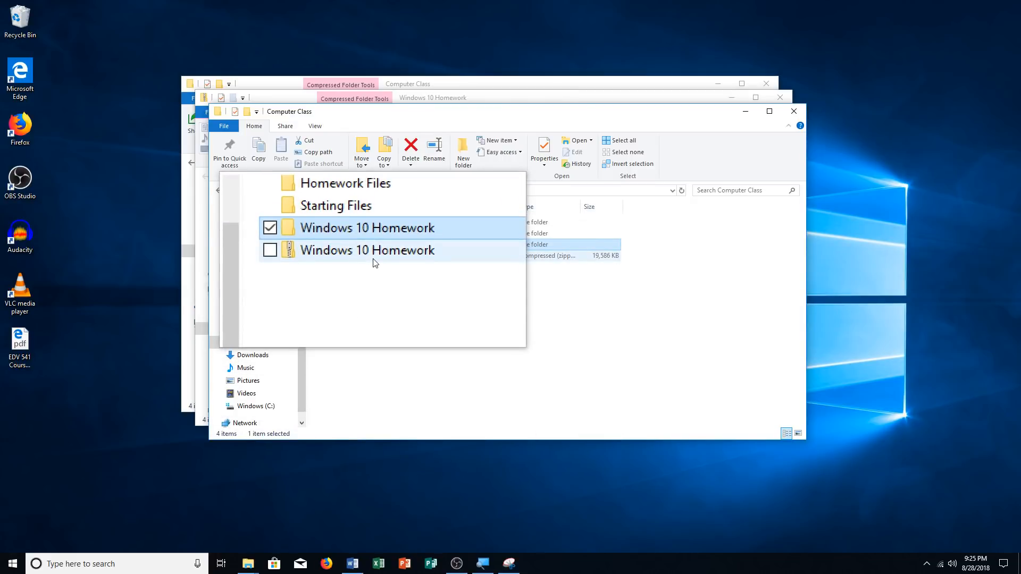
pyautogui.moveTo(374, 259)
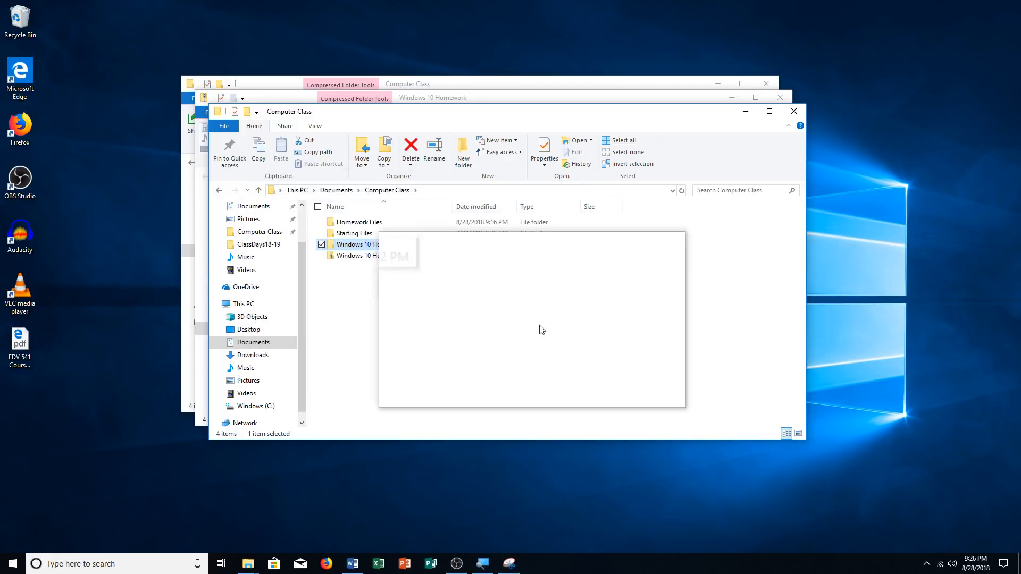
pyautogui.click(509, 563)
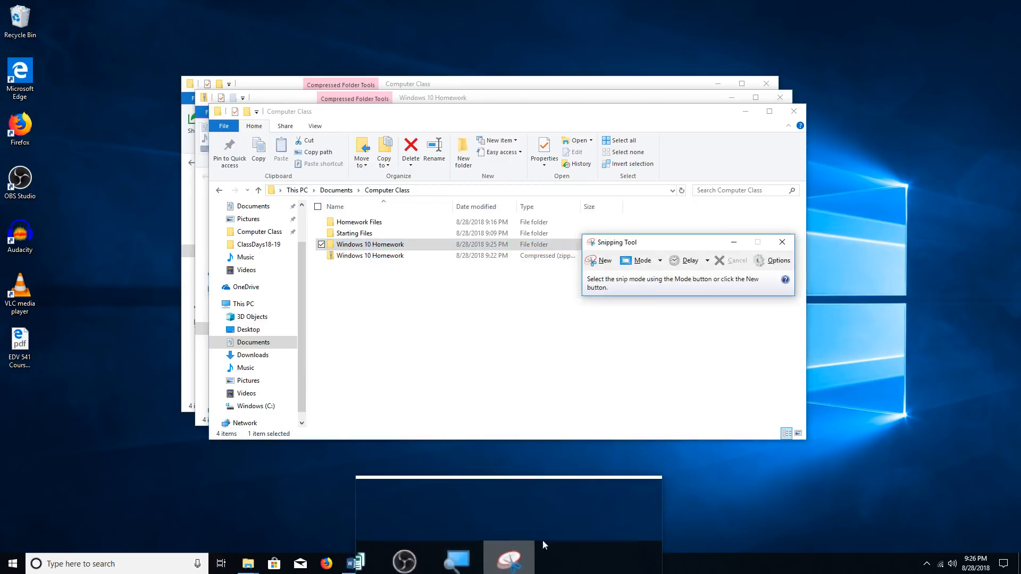
pyautogui.click(659, 261)
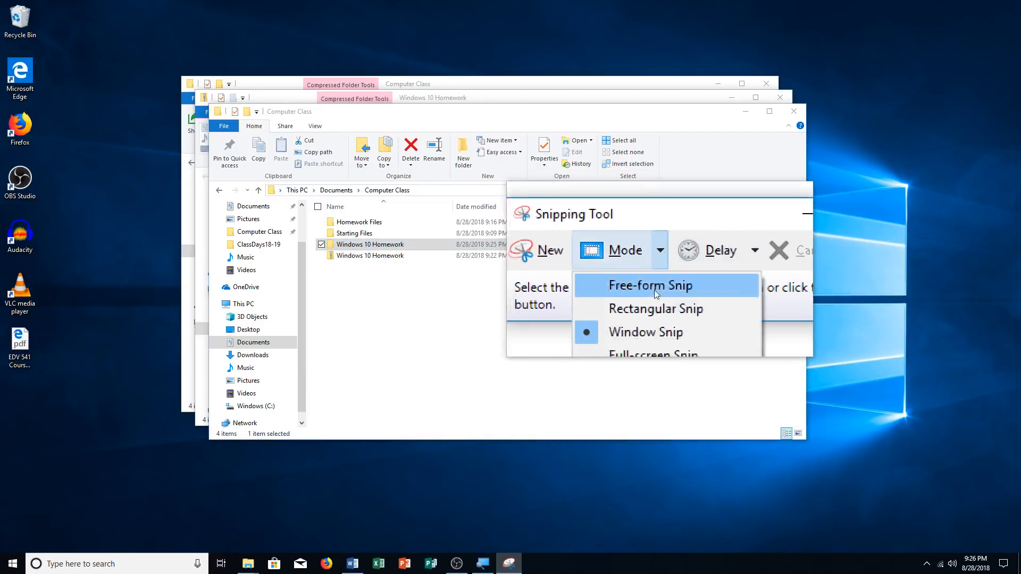
pyautogui.click(652, 314)
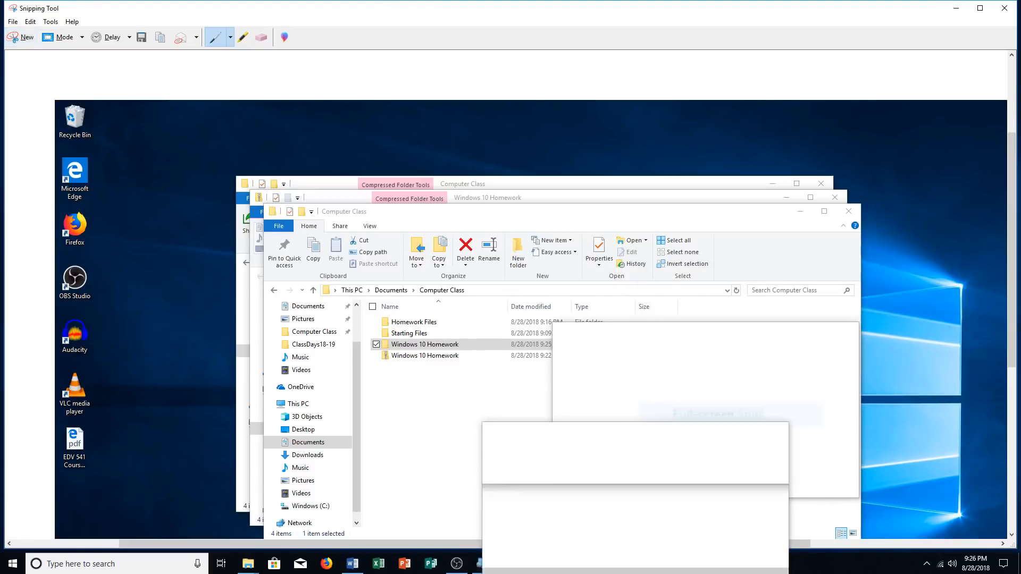
# - Paste the Computer Class snip on a new line at the end of the Word homework document and save it
pyautogui.click(352, 563)
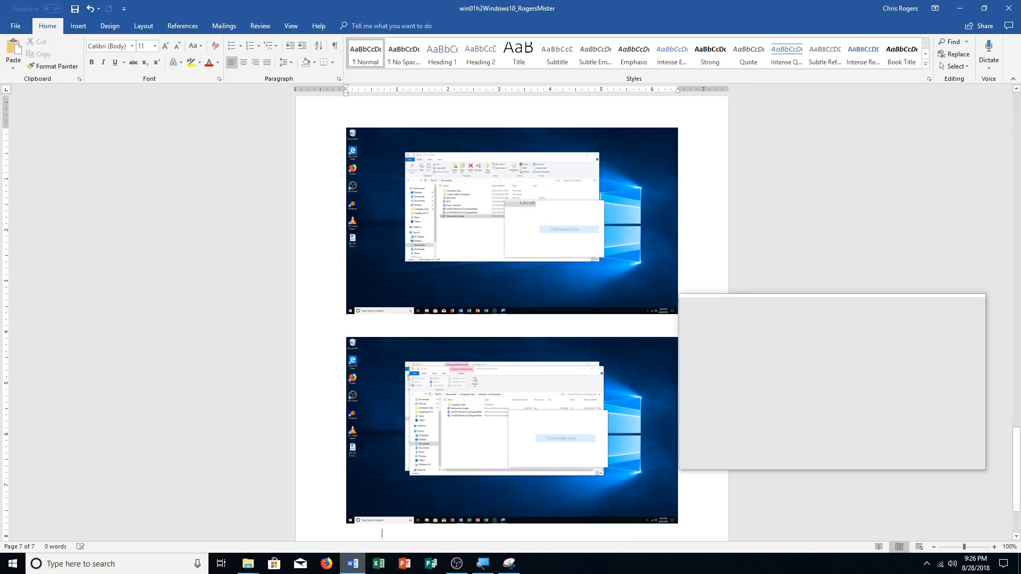
pyautogui.press('Return')
pyautogui.hotkey('ctrl', 'v')
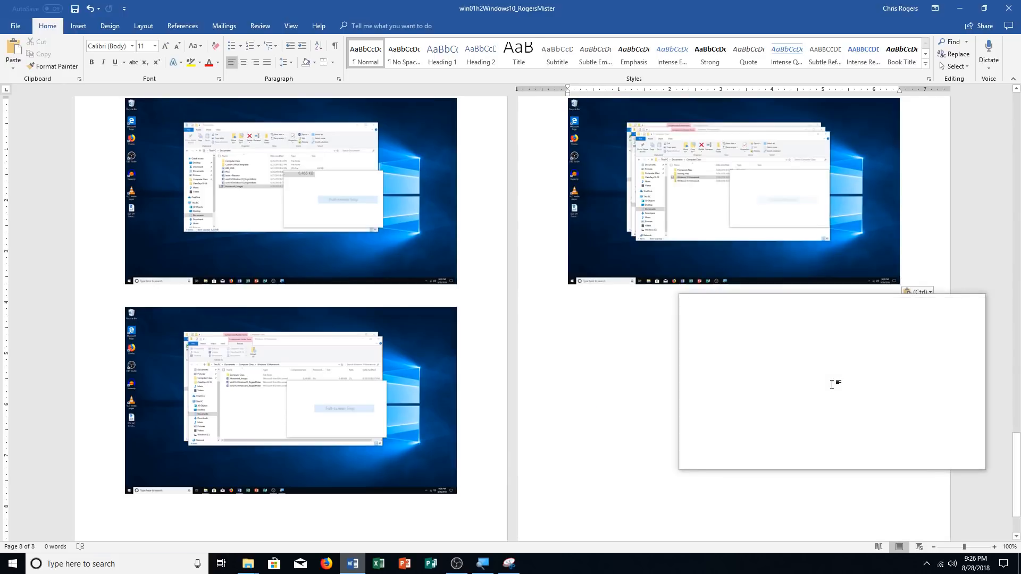
pyautogui.hotkey('ctrl', 's')
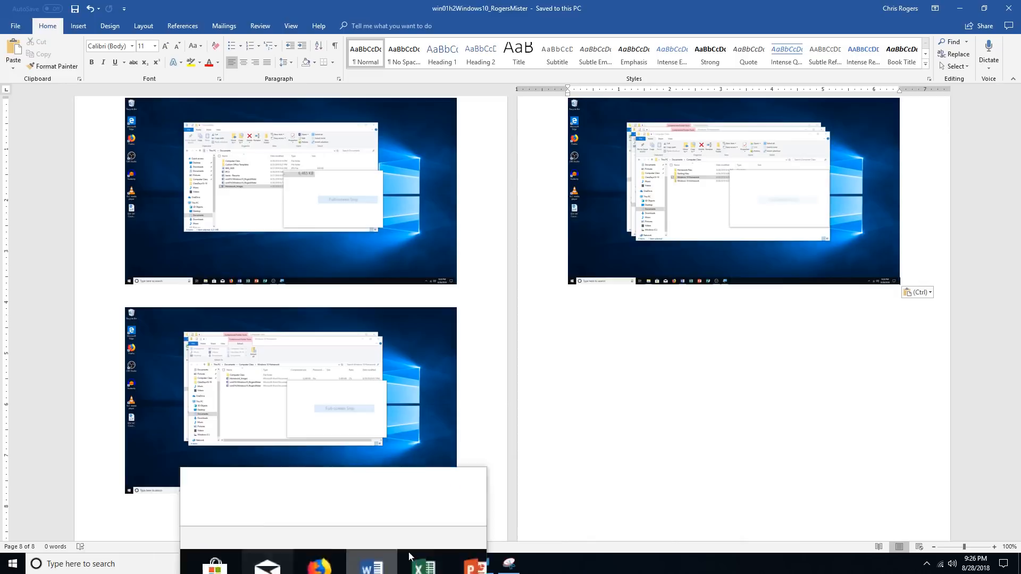
# - Close Snipping Tool without saving the snip and turn on "Don't show me this again" for the save reminder
pyautogui.click(509, 563)
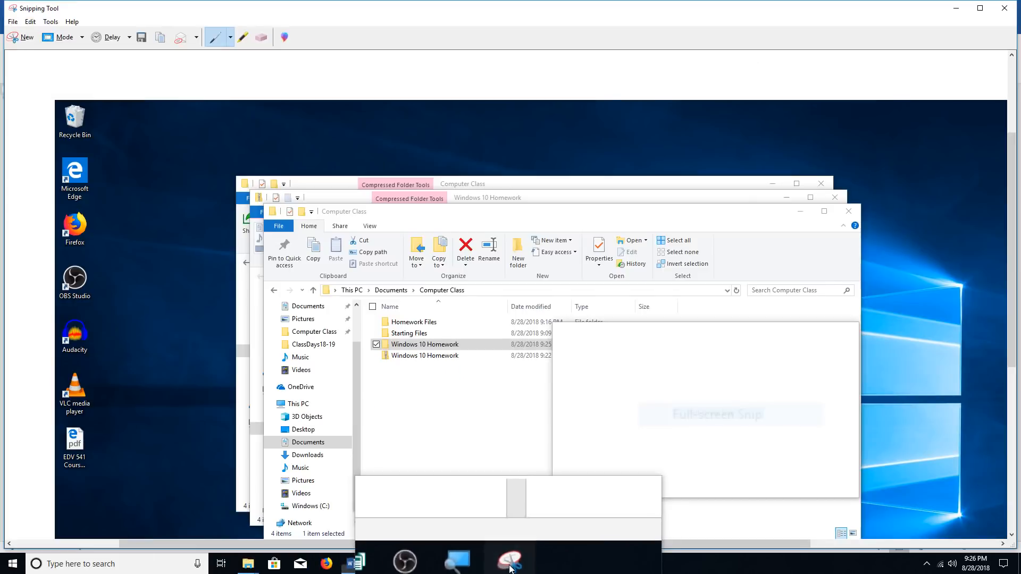
pyautogui.click(1004, 8)
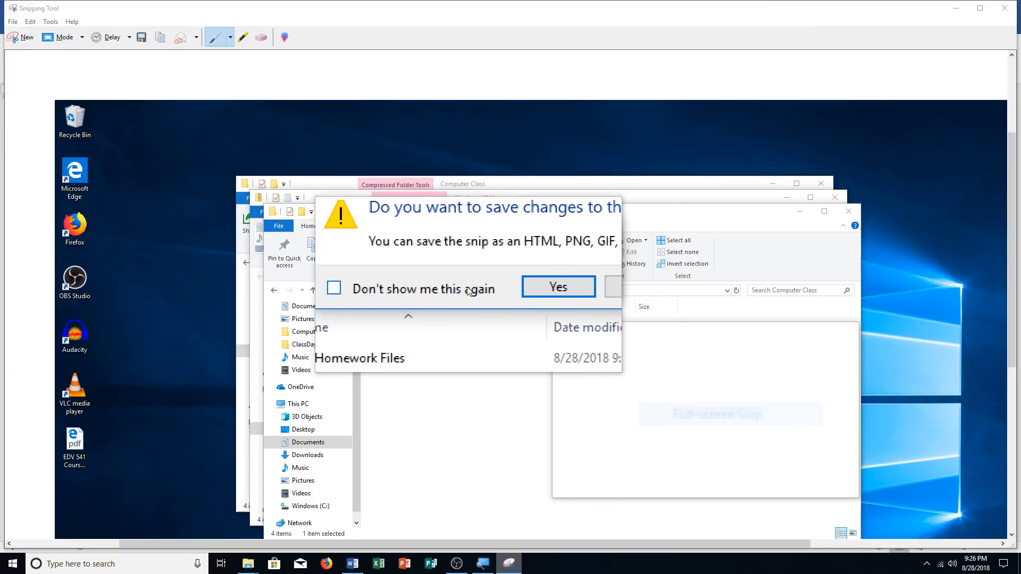
pyautogui.click(432, 287)
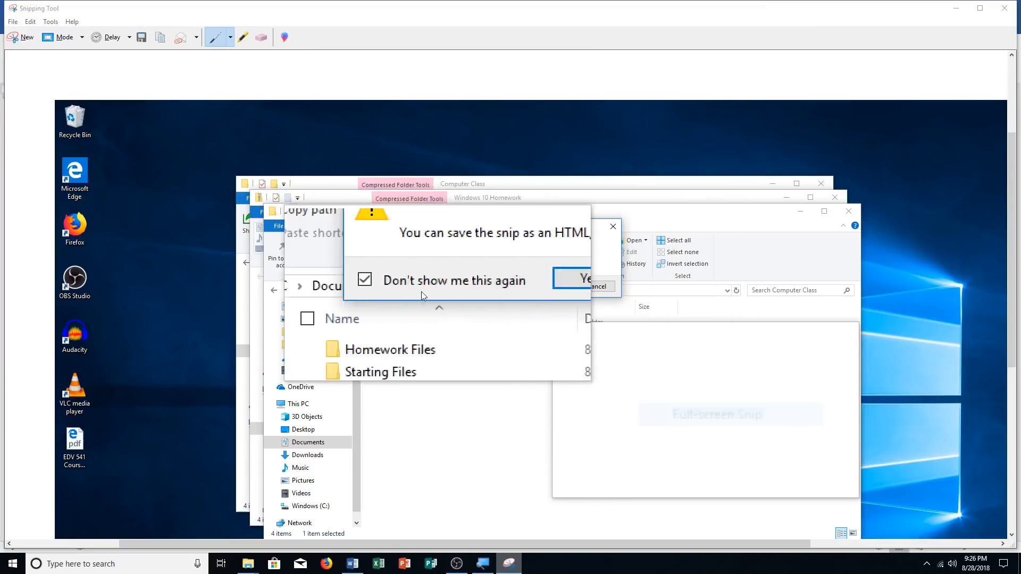
pyautogui.click(555, 287)
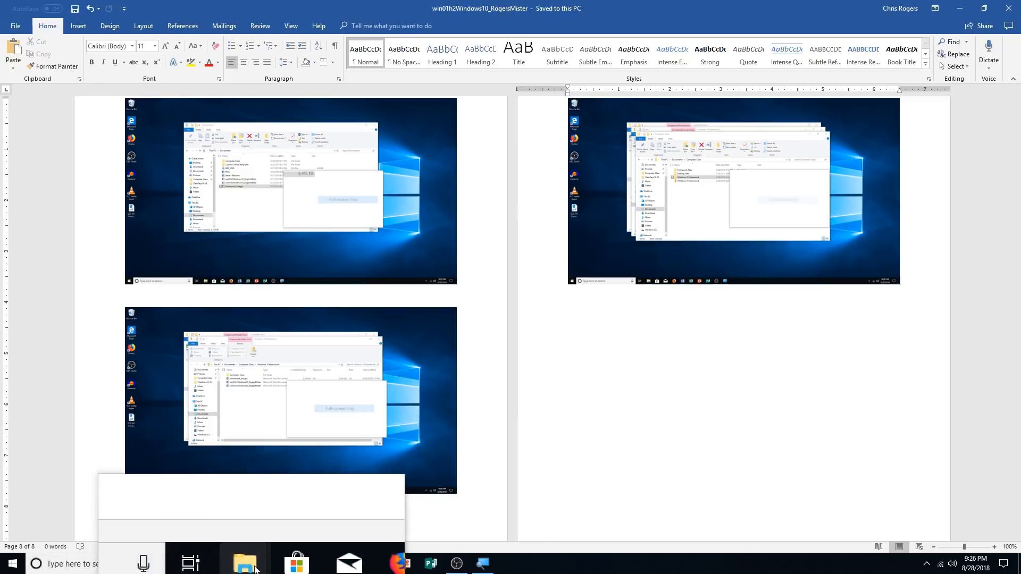
# - Close all open File Explorer windows and the Word homework document
pyautogui.moveTo(255, 569)
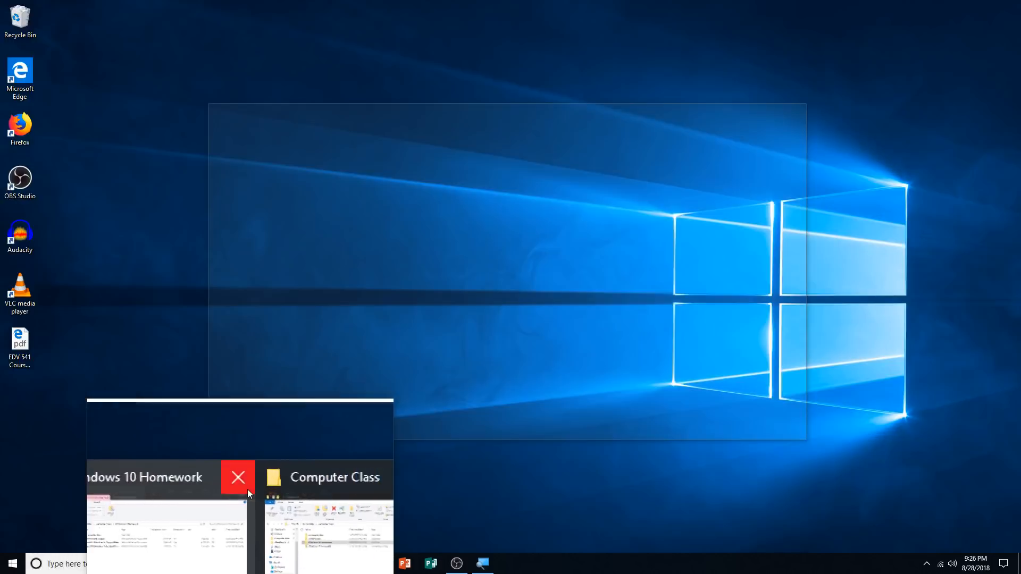
pyautogui.click(246, 485)
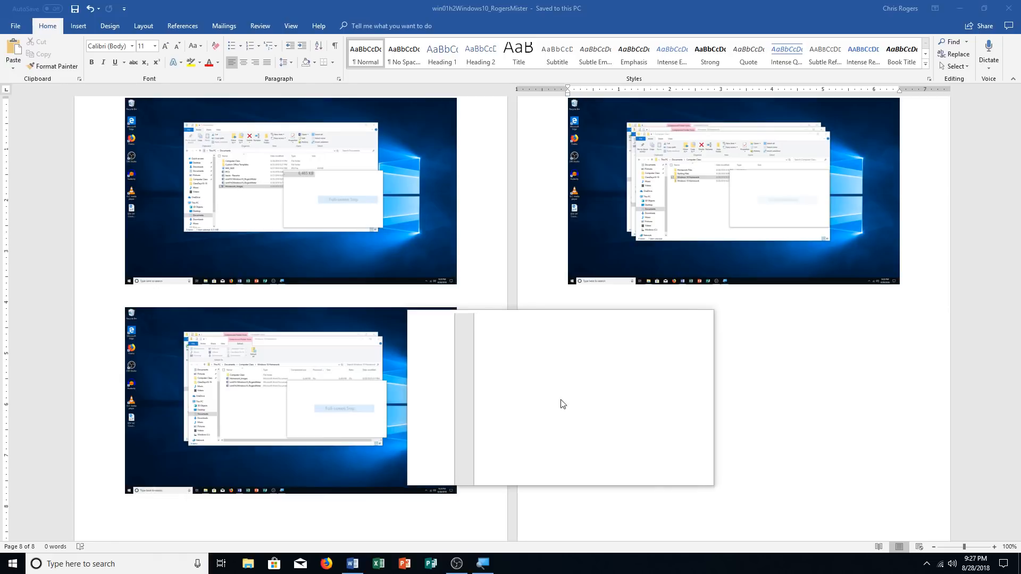
pyautogui.click(525, 437)
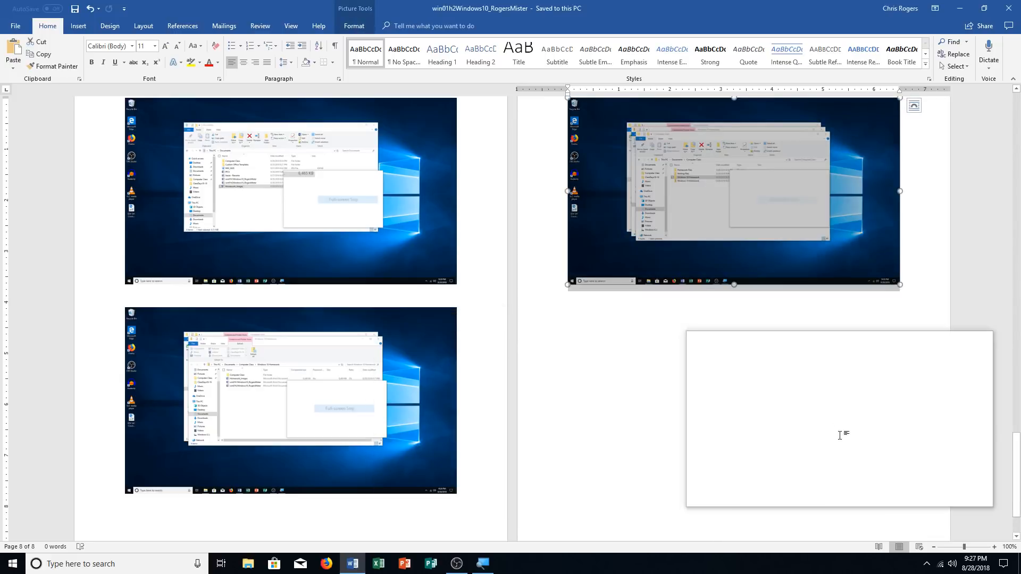
pyautogui.click(924, 383)
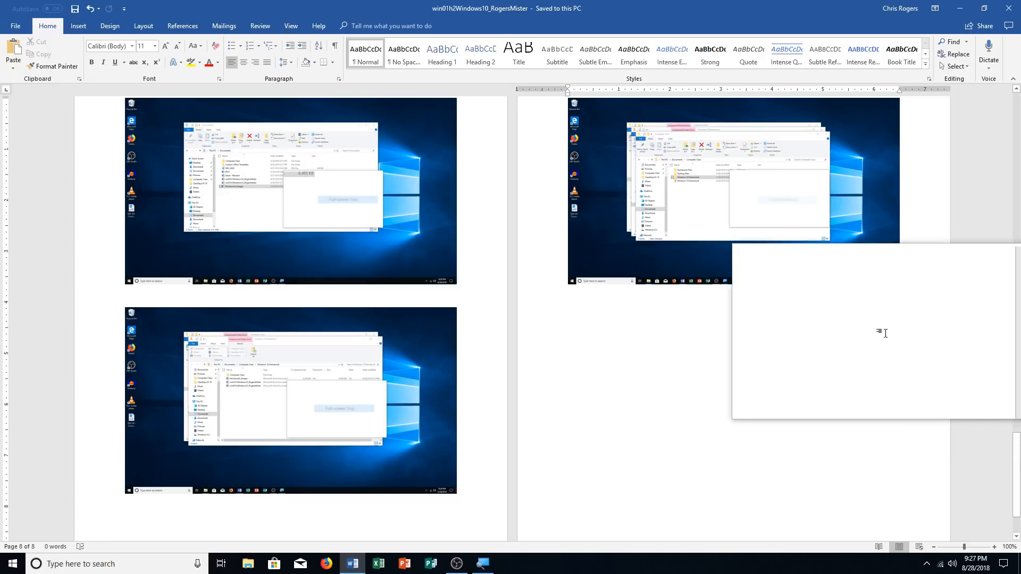
pyautogui.click(1008, 8)
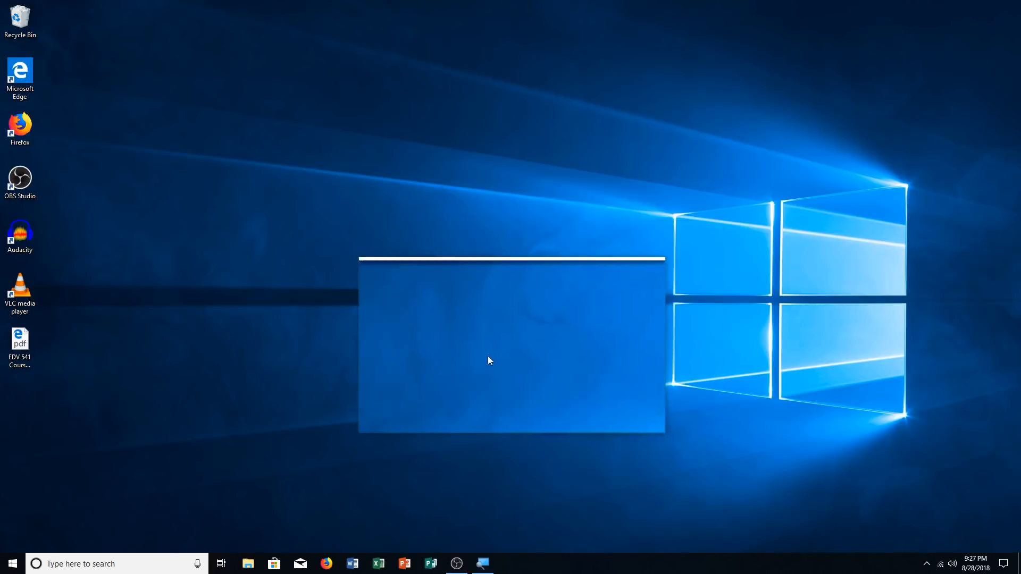